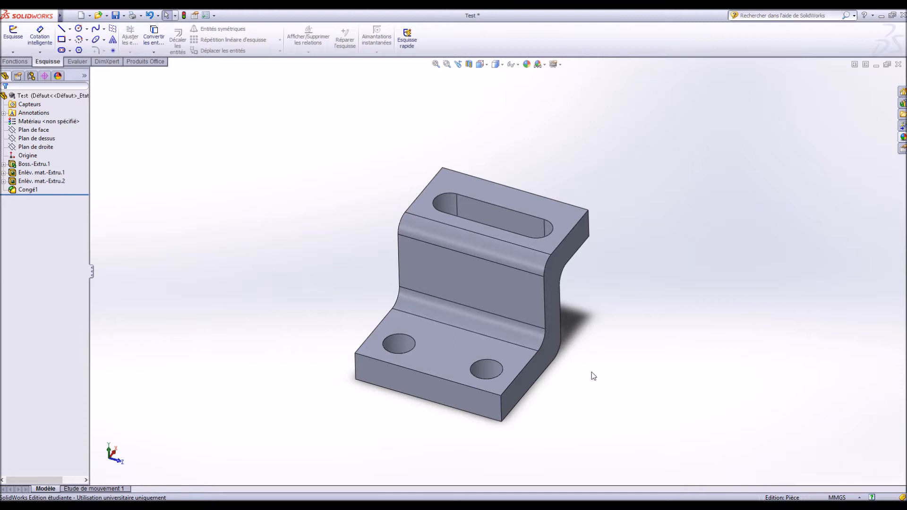
Examine the bracket's stepped shape, oblong slot, two holes and rounded bends from several angles
{"action": "mouse_move", "coordinate": [580, 396]}
{"action": "middle_mouse_down"}
{"action": "mouse_move", "coordinate": [576, 376]}
{"action": "mouse_move", "coordinate": [522, 371]}
{"action": "mouse_move", "coordinate": [571, 400]}
{"action": "mouse_move", "coordinate": [573, 412]}
{"action": "mouse_move", "coordinate": [576, 385]}
{"action": "middle_mouse_up"}
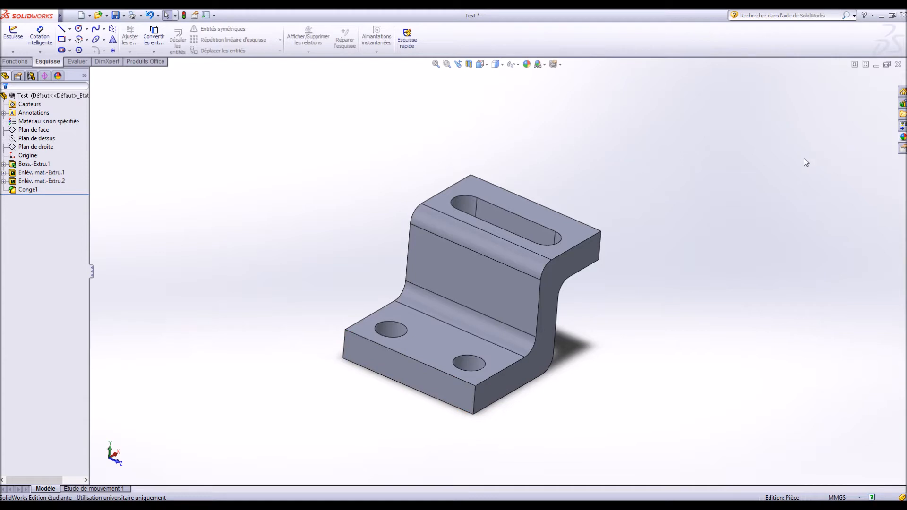
{"action": "middle_click_drag", "start_coordinate": [753, 260], "coordinate": [729, 274]}
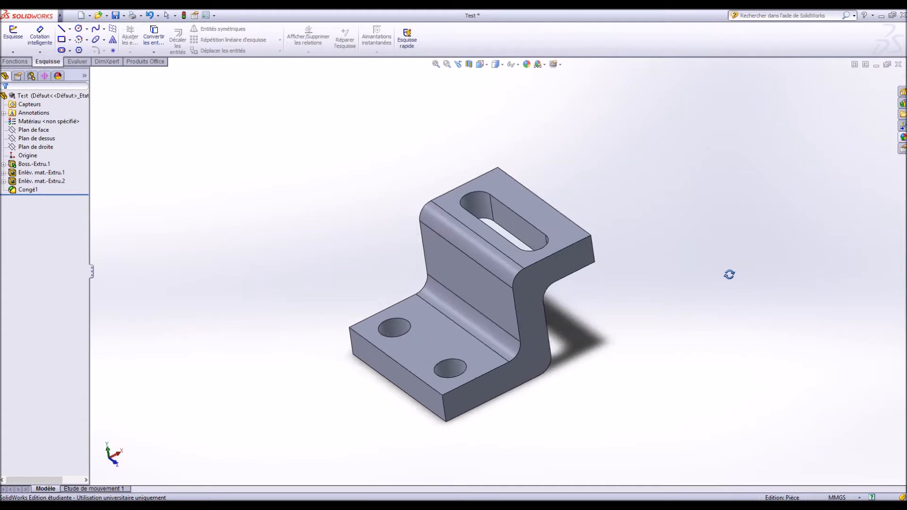
{"action": "middle_click_drag", "start_coordinate": [628, 324], "coordinate": [658, 300]}
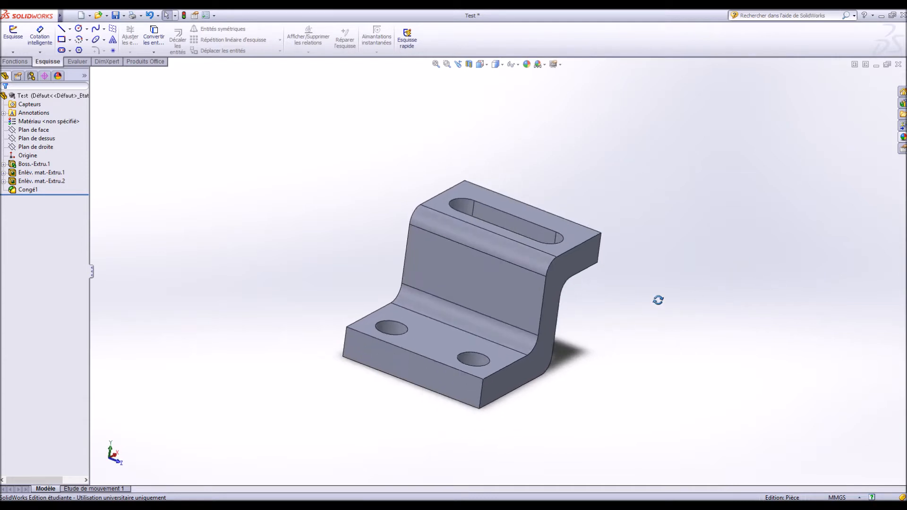
{"action": "middle_click_drag", "start_coordinate": [617, 335], "coordinate": [587, 366]}
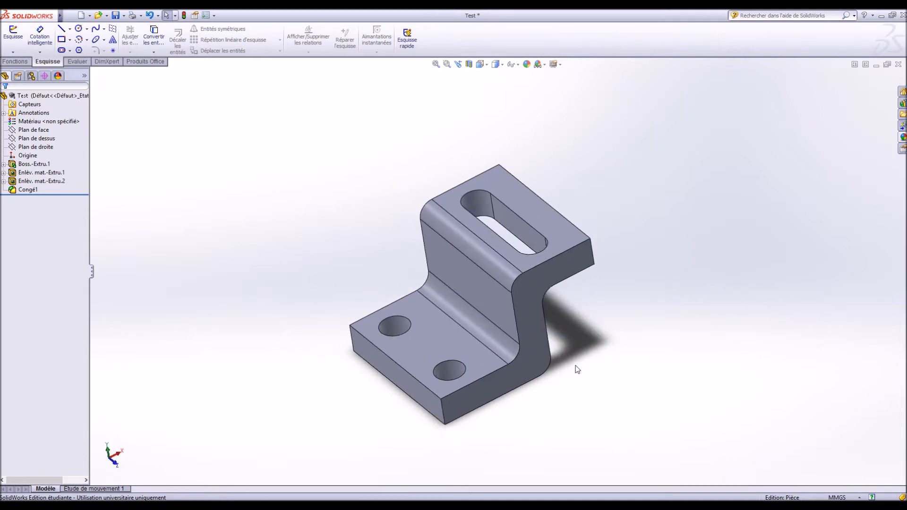
{"action": "middle_click_drag", "start_coordinate": [554, 372], "coordinate": [574, 357]}
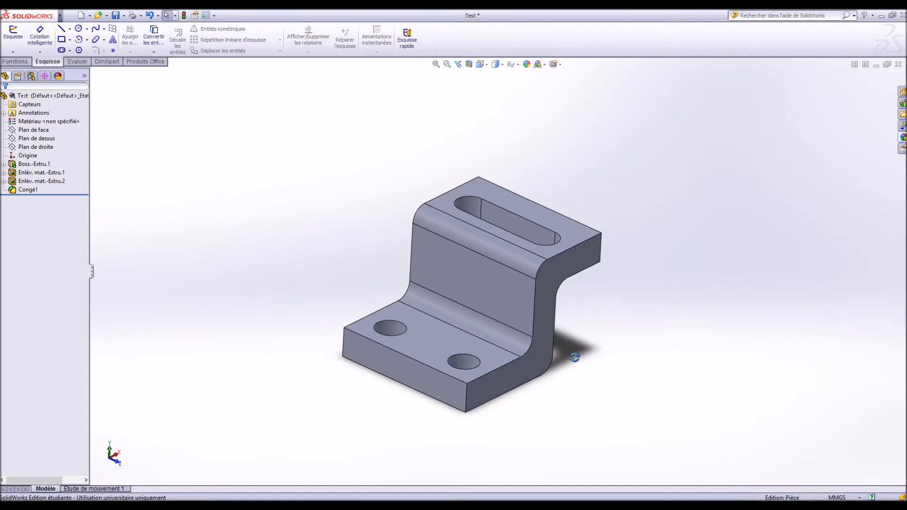
{"action": "middle_click_drag", "start_coordinate": [601, 349], "coordinate": [595, 372]}
{"action": "key", "text": "Escape"}
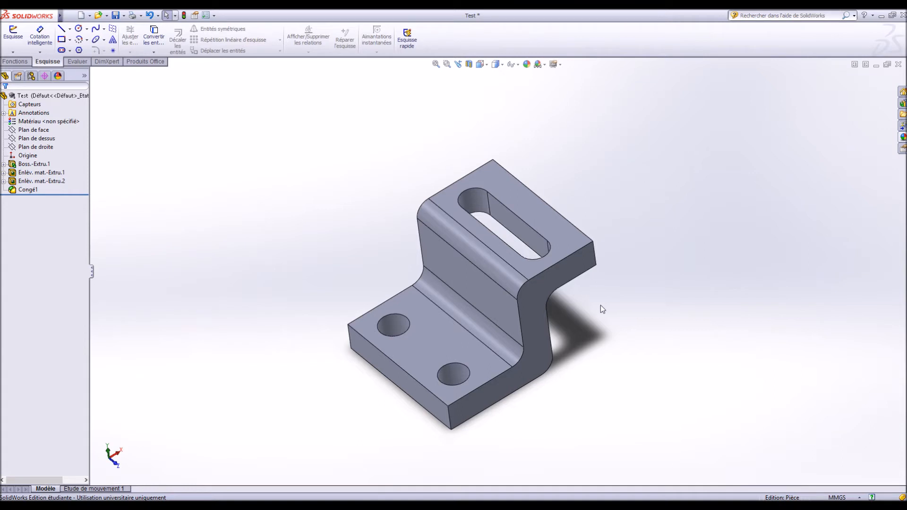
{"action": "middle_click_drag", "start_coordinate": [584, 326], "coordinate": [599, 296]}
{"action": "left_click", "coordinate": [38, 181]}
{"action": "left_click", "coordinate": [243, 219]}
{"action": "middle_click_drag", "start_coordinate": [258, 216], "coordinate": [231, 283]}
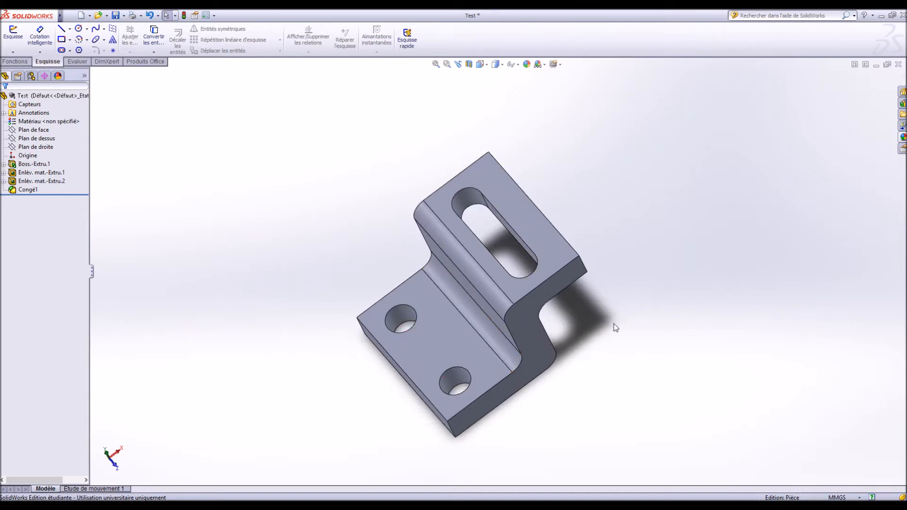
{"action": "middle_click_drag", "start_coordinate": [613, 403], "coordinate": [636, 347]}
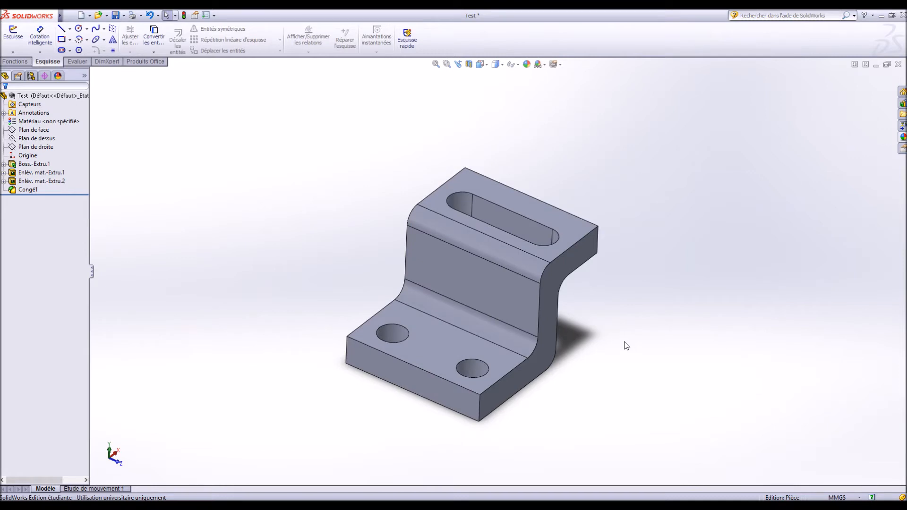
{"action": "middle_click_drag", "start_coordinate": [614, 333], "coordinate": [573, 250]}
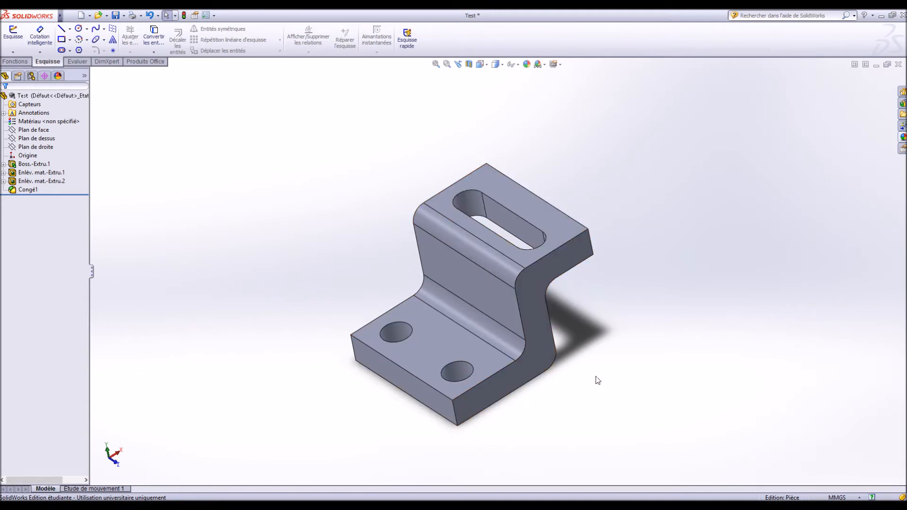
{"action": "mouse_move", "coordinate": [370, 283]}
{"action": "middle_mouse_down"}
{"action": "mouse_move", "coordinate": [348, 239]}
{"action": "mouse_move", "coordinate": [363, 285]}
{"action": "middle_mouse_up"}
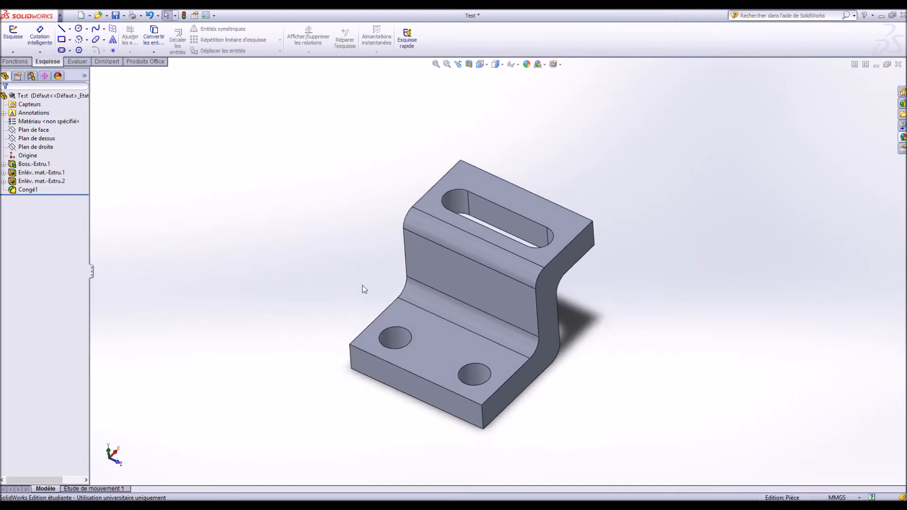
Expand the base extrusion and both cut extrusions in the feature tree to show their sketches
{"action": "left_click", "coordinate": [35, 164]}
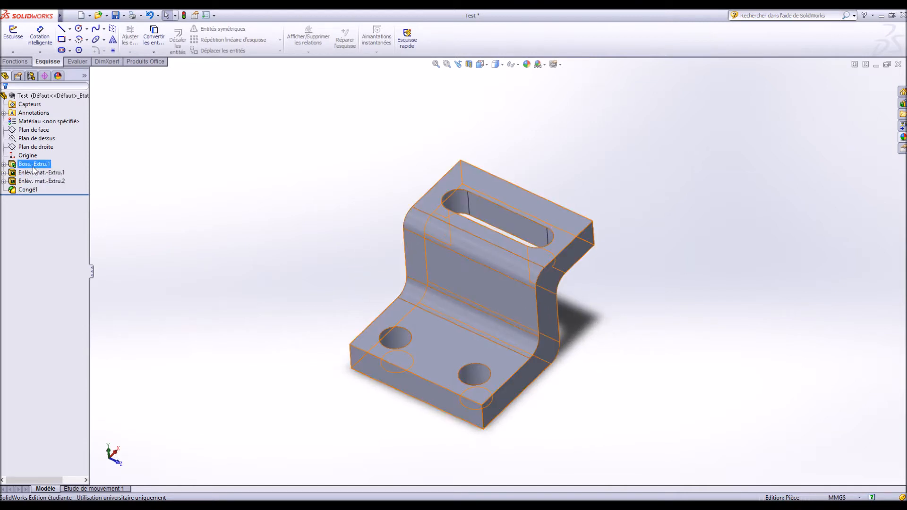
{"action": "middle_click_drag", "start_coordinate": [267, 276], "coordinate": [245, 236]}
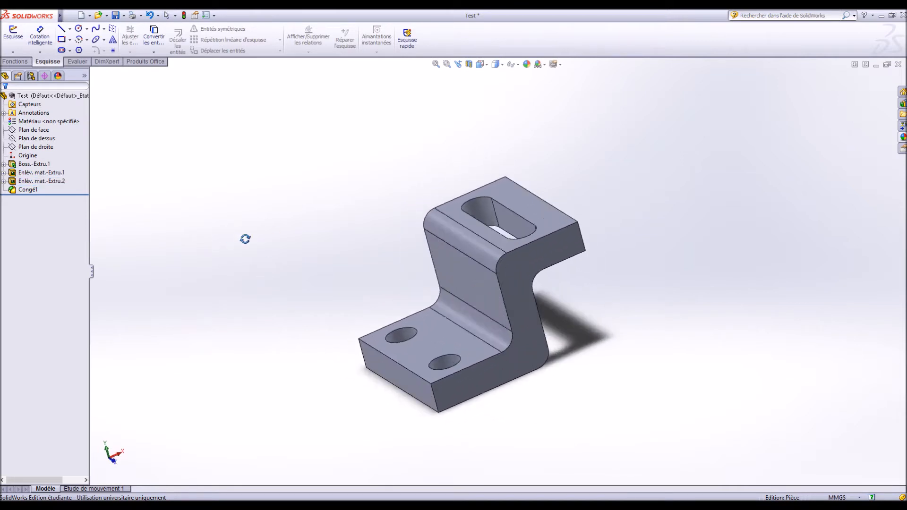
{"action": "double_click", "coordinate": [17, 165]}
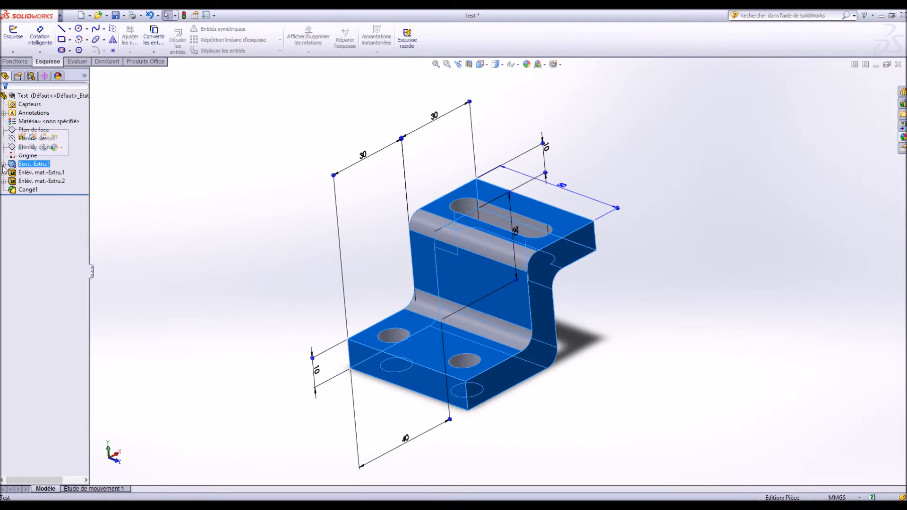
{"action": "left_click", "coordinate": [4, 181]}
{"action": "left_click", "coordinate": [4, 173]}
{"action": "left_click", "coordinate": [4, 164]}
{"action": "left_click", "coordinate": [33, 164]}
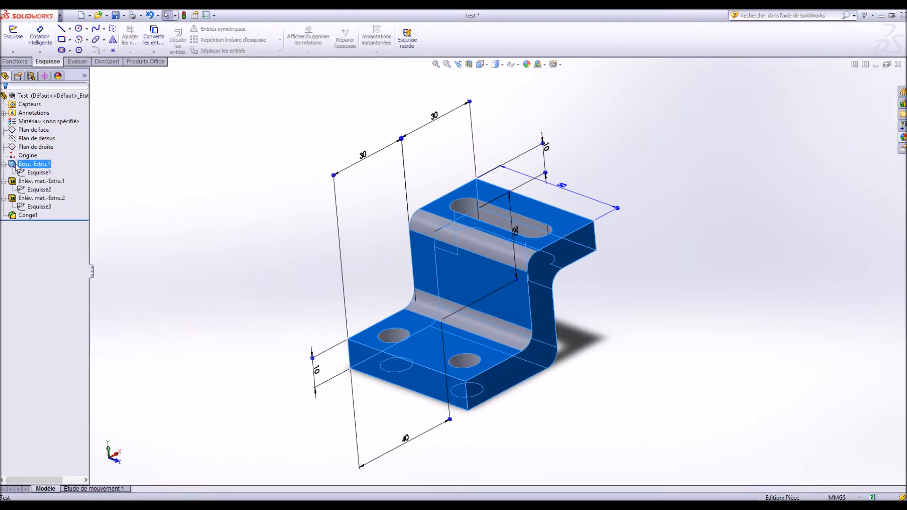
Review the base extrusion's profile sketch and its extrusion parameters, leaving both unmodified
{"action": "left_click", "coordinate": [33, 138]}
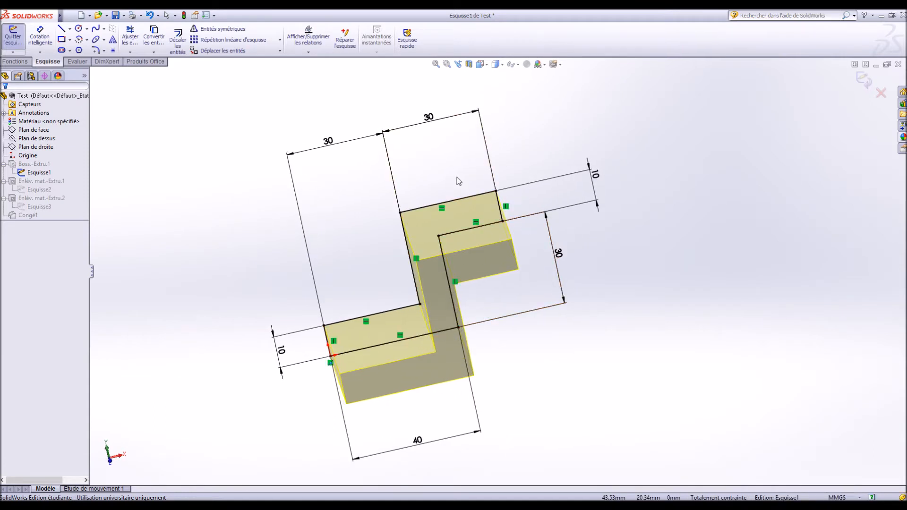
{"action": "left_click", "coordinate": [863, 81]}
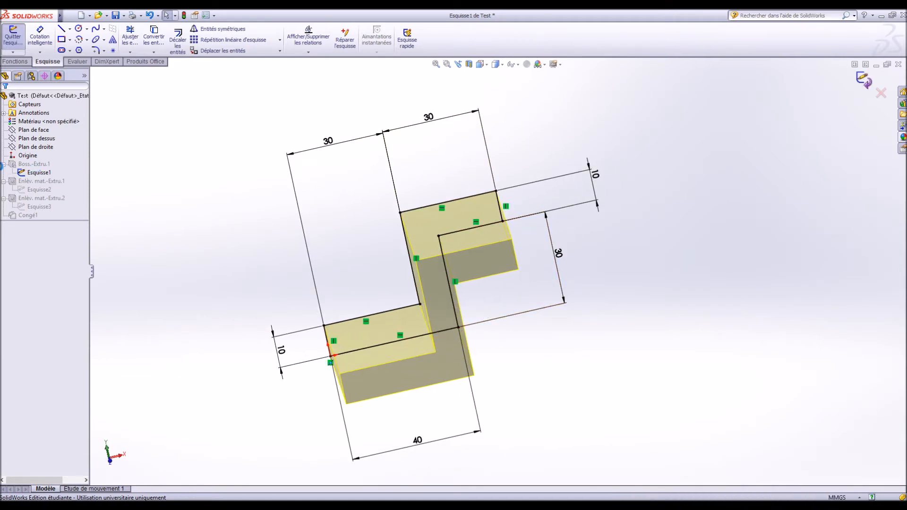
{"action": "left_click", "coordinate": [12, 166]}
{"action": "left_click", "coordinate": [21, 144]}
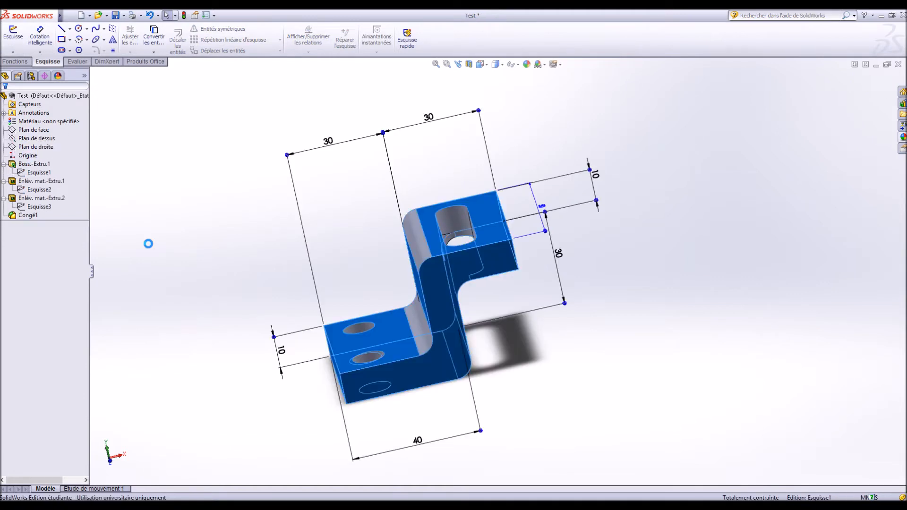
{"action": "mouse_move", "coordinate": [281, 311]}
{"action": "middle_mouse_down"}
{"action": "mouse_move", "coordinate": [326, 334]}
{"action": "mouse_move", "coordinate": [262, 313]}
{"action": "middle_mouse_up"}
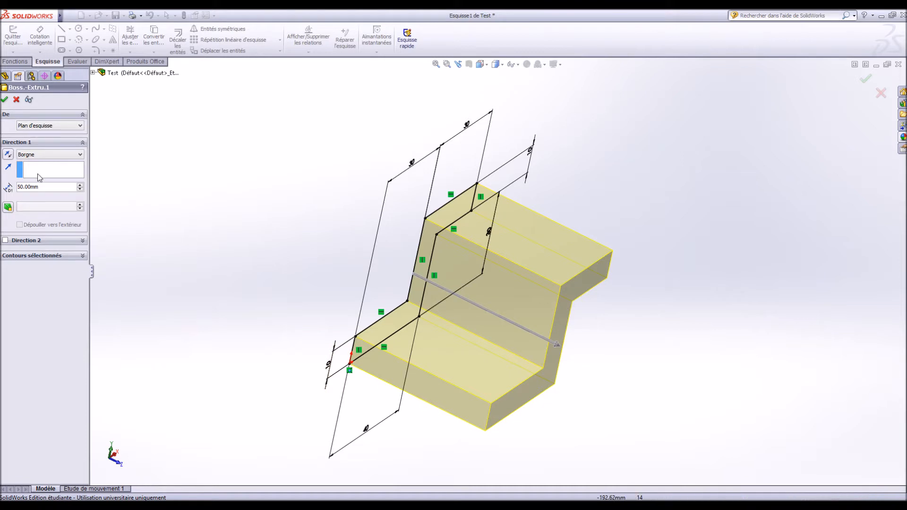
{"action": "left_click", "coordinate": [16, 99]}
Roll the model history back to just after the base extrusion and advance it feature by feature through the final fillet
{"action": "left_click_drag", "start_coordinate": [64, 218], "coordinate": [66, 176]}
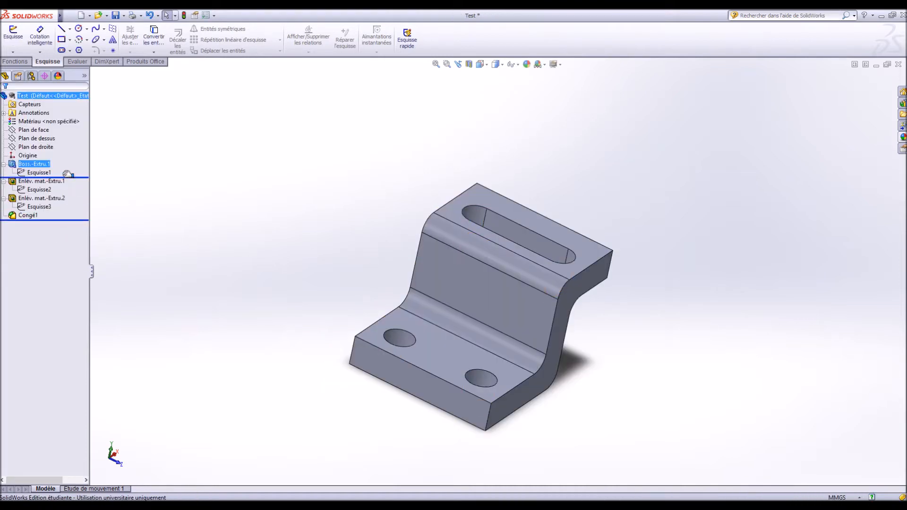
{"action": "middle_click_drag", "start_coordinate": [297, 283], "coordinate": [286, 298]}
{"action": "left_click_drag", "start_coordinate": [77, 179], "coordinate": [77, 194]}
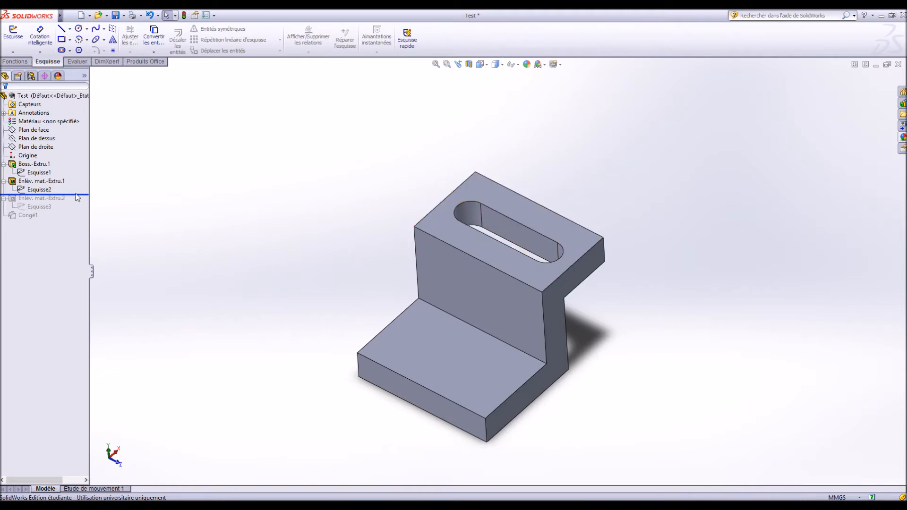
{"action": "left_click_drag", "start_coordinate": [80, 193], "coordinate": [80, 211]}
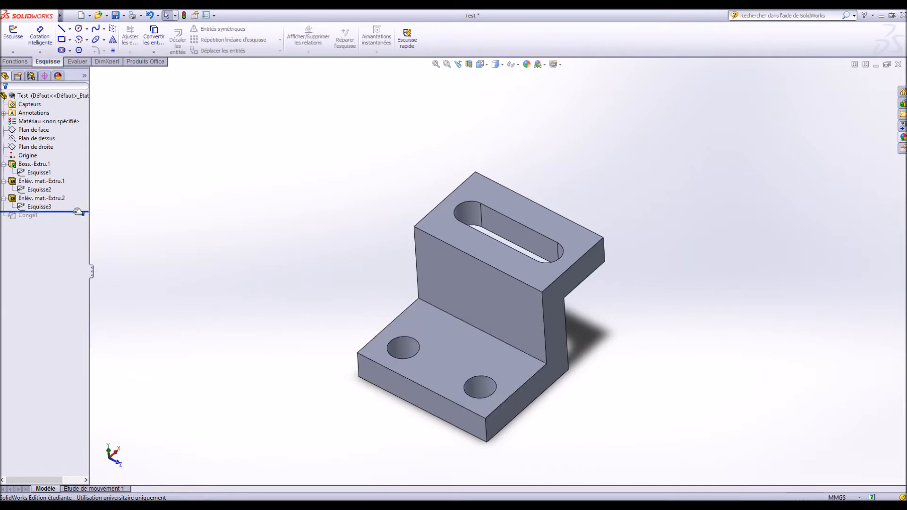
{"action": "left_click_drag", "start_coordinate": [78, 212], "coordinate": [76, 220]}
{"action": "middle_click_drag", "start_coordinate": [627, 422], "coordinate": [628, 386]}
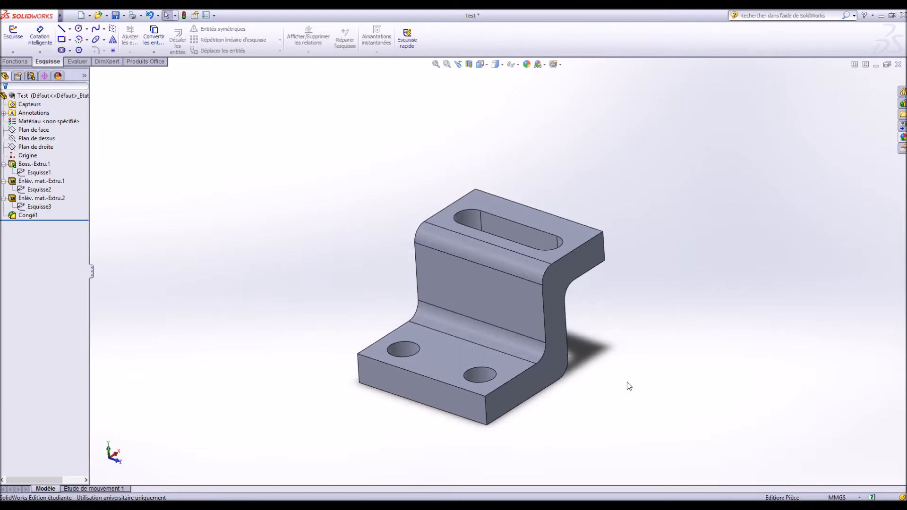
Review the radius and selected edges in the definition of the fillet feature Congé1
{"action": "left_click", "coordinate": [507, 259]}
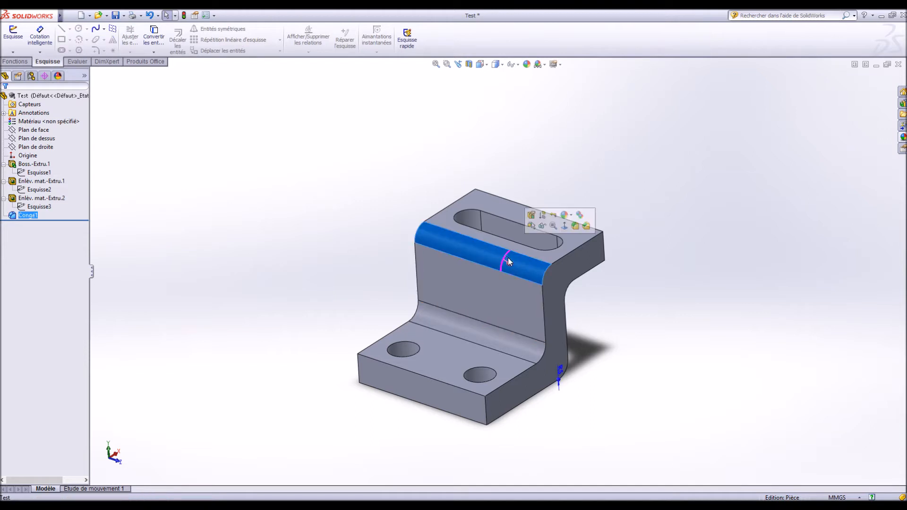
{"action": "left_click", "coordinate": [665, 300]}
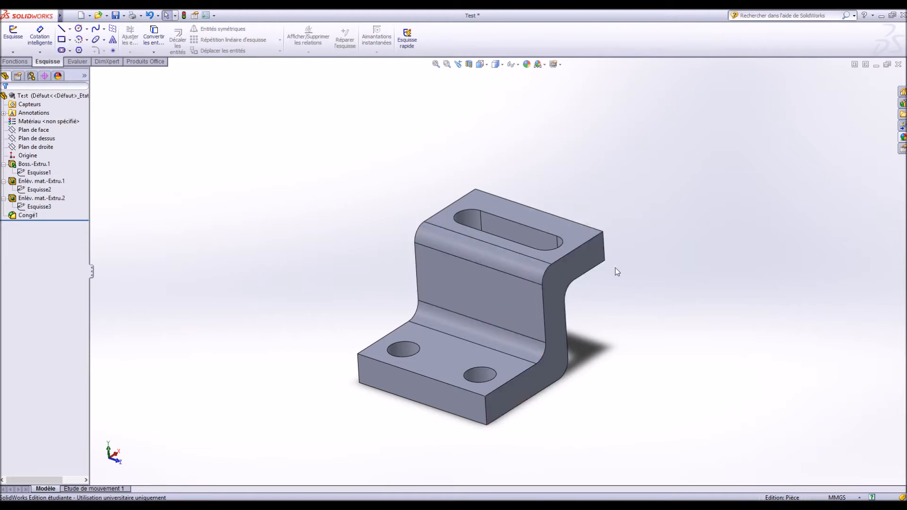
{"action": "left_click", "coordinate": [16, 217]}
{"action": "left_click", "coordinate": [20, 190]}
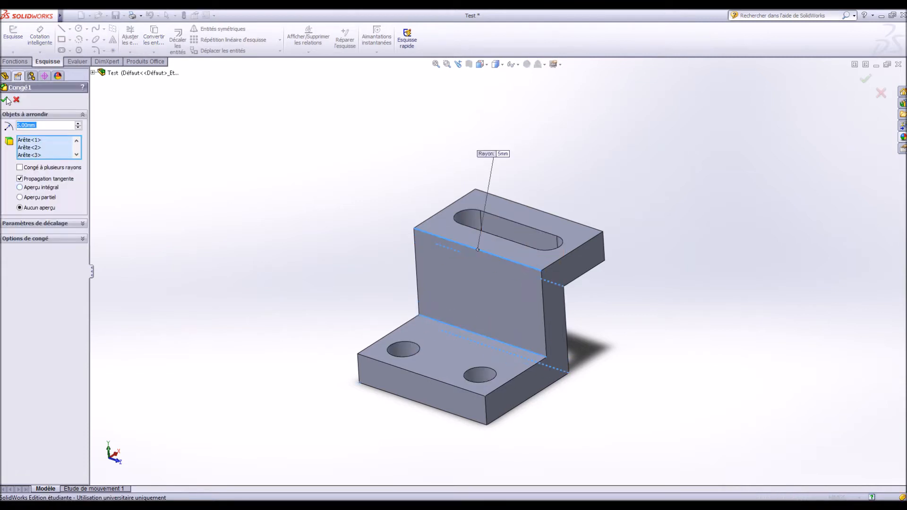
{"action": "left_click", "coordinate": [6, 99]}
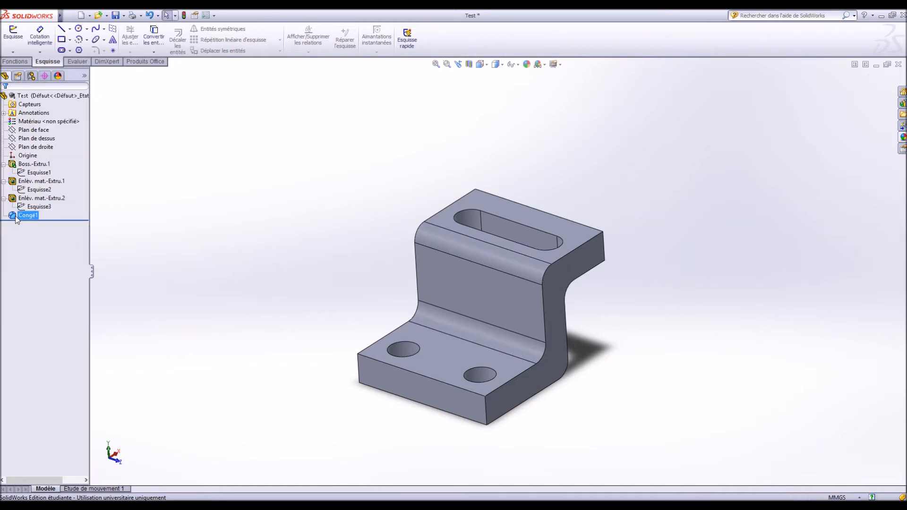
Delete the fillet feature Congé1 from the part
{"action": "right_click", "coordinate": [16, 217]}
{"action": "left_click", "coordinate": [58, 274]}
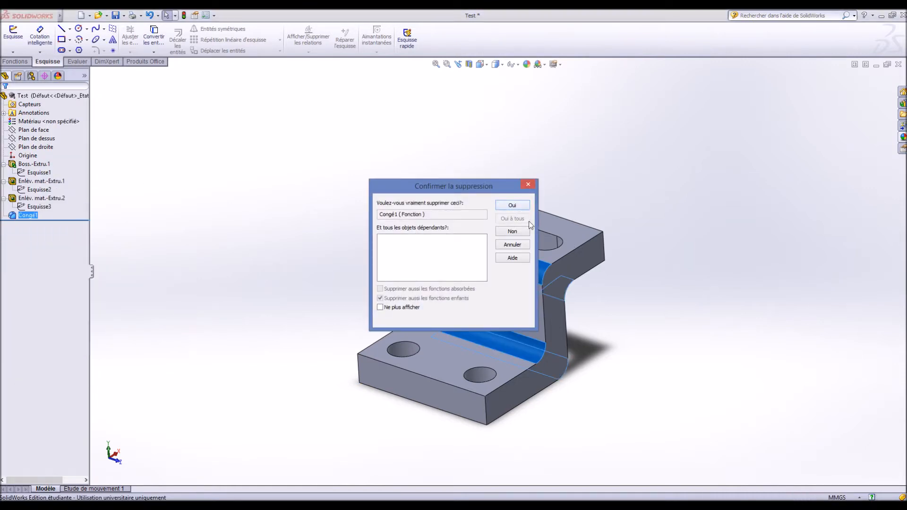
{"action": "left_click", "coordinate": [513, 206]}
Open the base extrusion's profile sketch for editing and orient it to the front view
{"action": "middle_click_drag", "start_coordinate": [660, 320], "coordinate": [449, 253]}
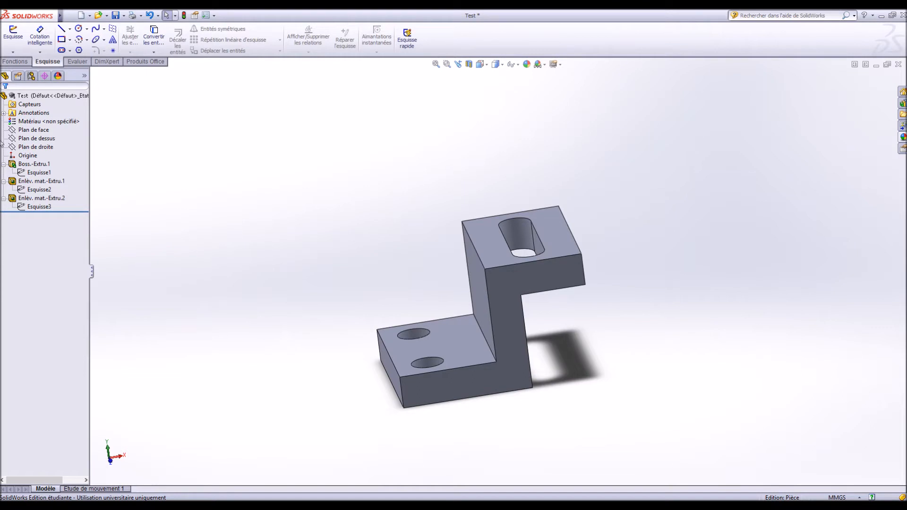
{"action": "left_click", "coordinate": [34, 163]}
{"action": "left_click", "coordinate": [27, 141]}
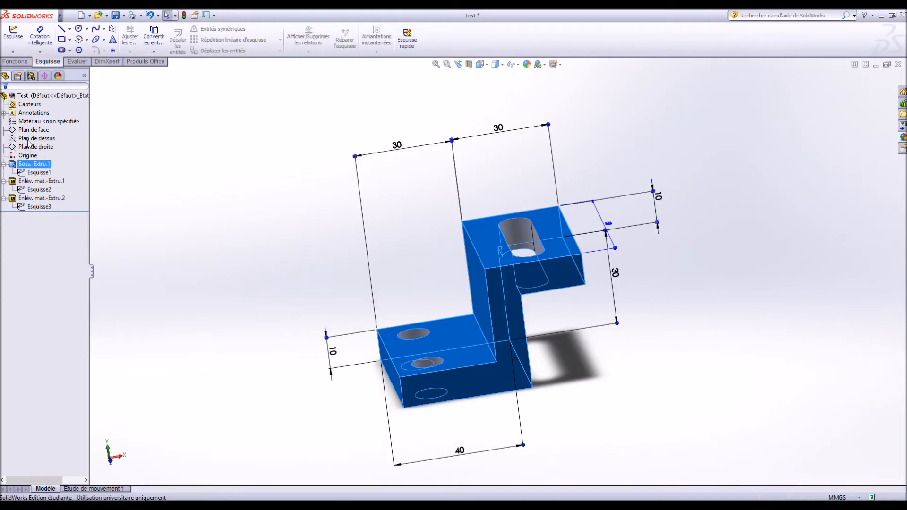
{"action": "left_click", "coordinate": [483, 64]}
{"action": "left_click", "coordinate": [494, 98]}
{"action": "scroll", "coordinate": [491, 217], "scroll_direction": "down", "scroll_amount": 3}
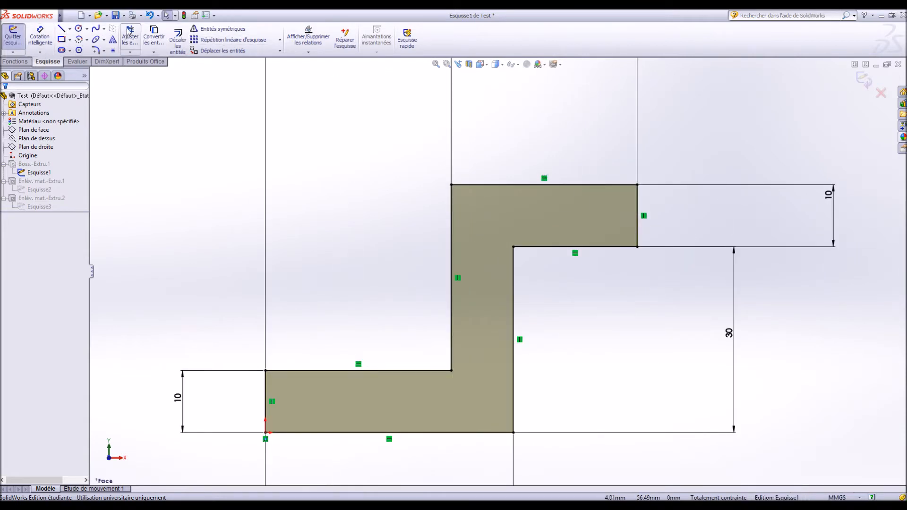
Add 5 mm sketch fillets to the four bend corners of the Z-shaped profile, both inner and outer
{"action": "left_click", "coordinate": [94, 50]}
{"action": "type", "text": "5"}
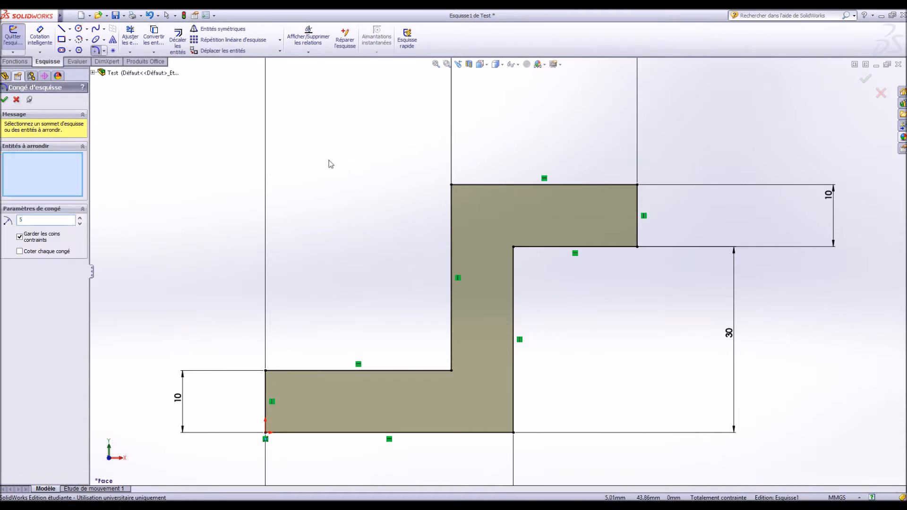
{"action": "left_click", "coordinate": [451, 185]}
{"action": "left_click", "coordinate": [513, 247]}
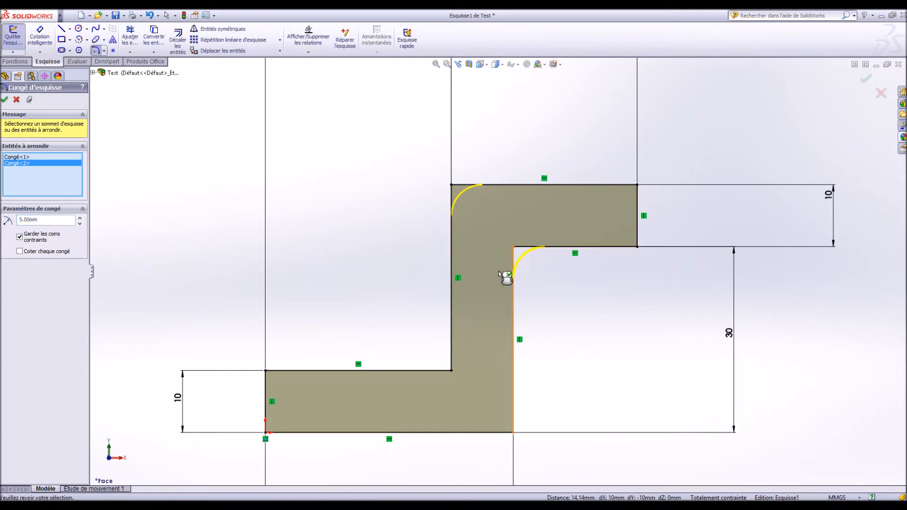
{"action": "left_click", "coordinate": [451, 371]}
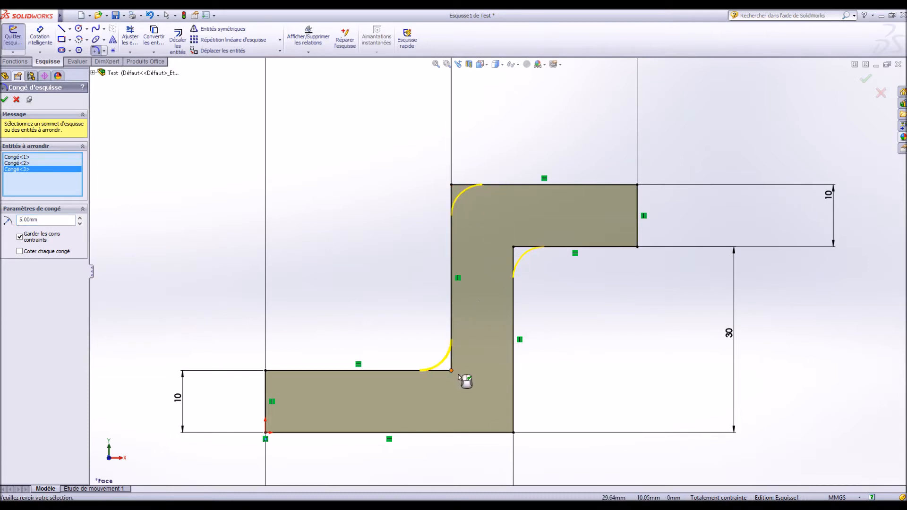
{"action": "left_click", "coordinate": [514, 432]}
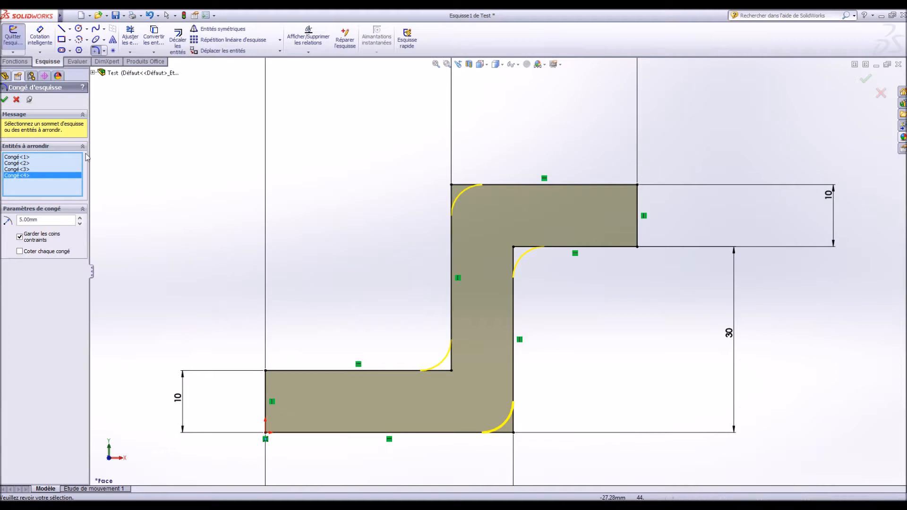
{"action": "left_click", "coordinate": [5, 99]}
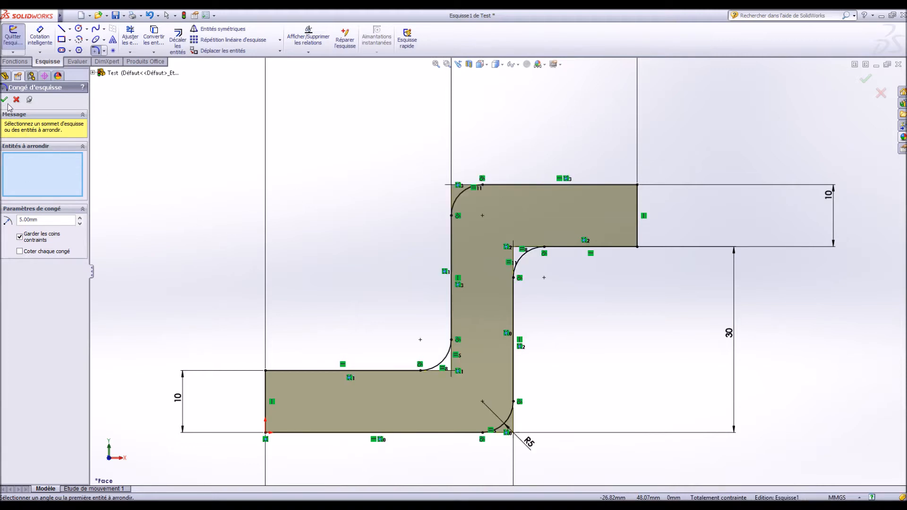
Accept the sketch fillets and exit the base profile sketch to rebuild the bracket
{"action": "left_click", "coordinate": [866, 80]}
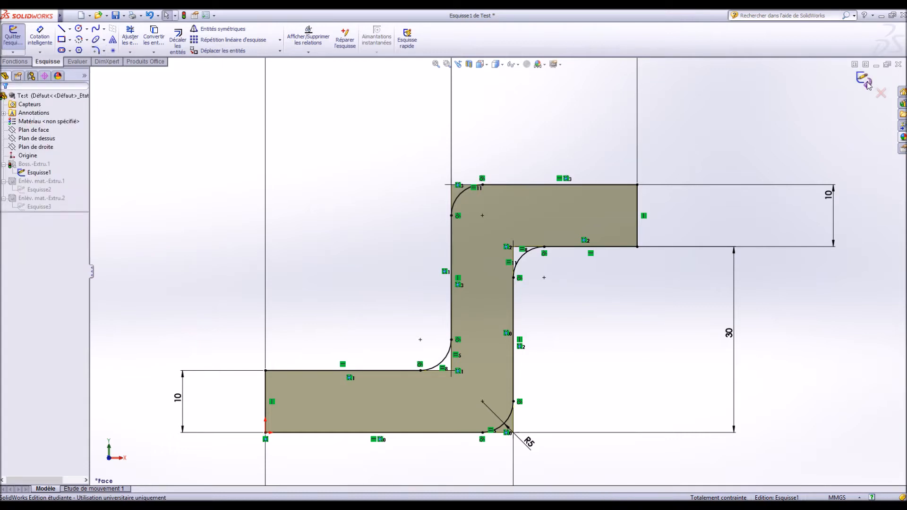
{"action": "left_click", "coordinate": [867, 82]}
{"action": "middle_click_drag", "start_coordinate": [782, 173], "coordinate": [666, 345]}
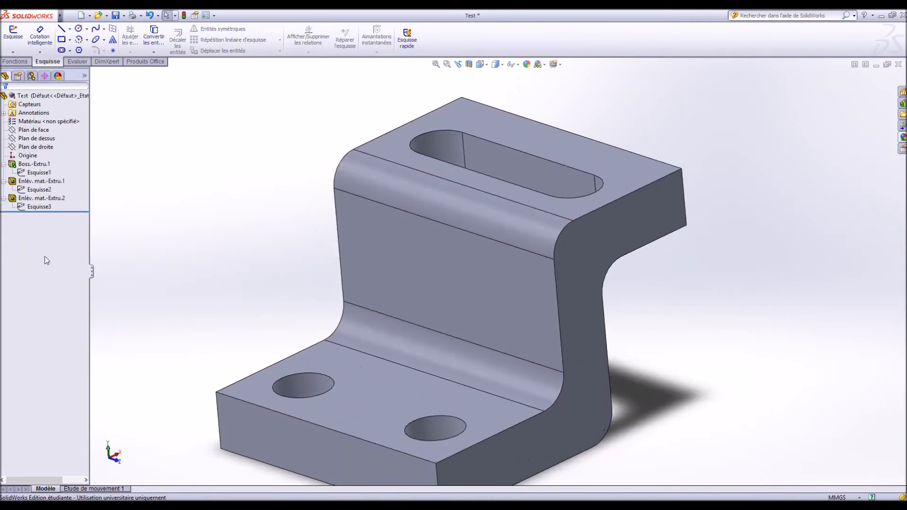
Collapse the base extrusion and both cut extrusions in the feature tree
{"action": "left_click", "coordinate": [3, 198]}
{"action": "left_click", "coordinate": [4, 181]}
{"action": "left_click", "coordinate": [4, 164]}
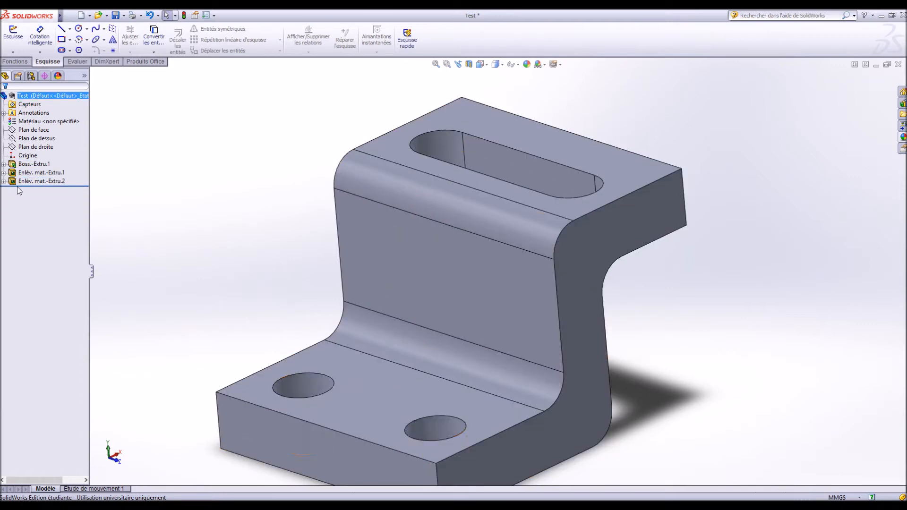
Examine the rebuilt bracket, including its rounded bends and the slot cut in the upper flange
{"action": "scroll", "coordinate": [230, 226], "scroll_direction": "up", "scroll_amount": 4}
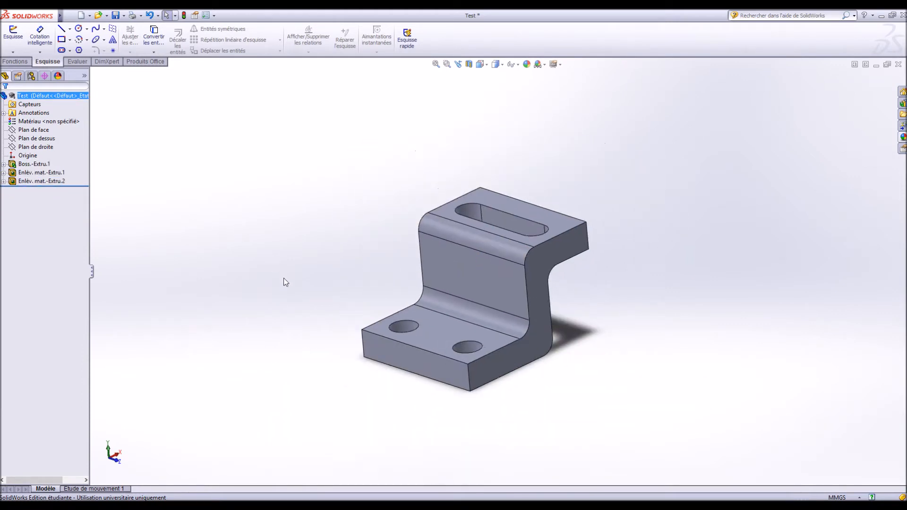
{"action": "scroll", "coordinate": [285, 282], "scroll_direction": "down", "scroll_amount": 2}
{"action": "left_click", "coordinate": [19, 173]}
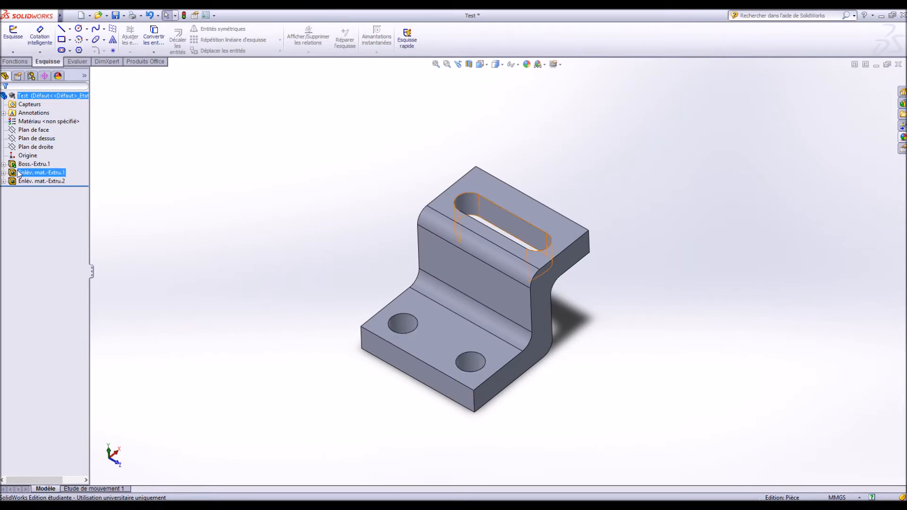
{"action": "middle_click_drag", "start_coordinate": [336, 272], "coordinate": [418, 292]}
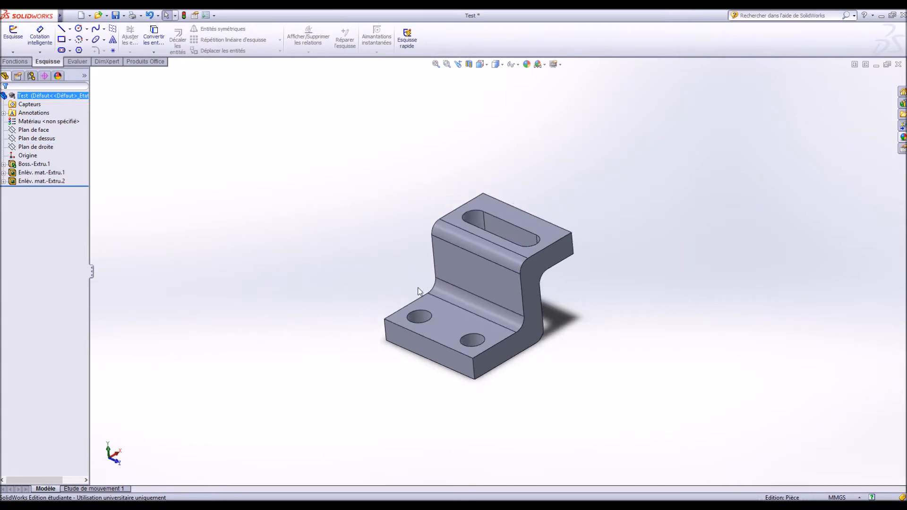
{"action": "scroll", "coordinate": [418, 292], "scroll_direction": "down", "scroll_amount": 3}
{"action": "scroll", "coordinate": [454, 292], "scroll_direction": "up", "scroll_amount": 2}
{"action": "scroll", "coordinate": [454, 292], "scroll_direction": "down", "scroll_amount": 3}
{"action": "mouse_move", "coordinate": [706, 297]}
{"action": "middle_mouse_down"}
{"action": "mouse_move", "coordinate": [662, 245]}
{"action": "mouse_move", "coordinate": [628, 245]}
{"action": "mouse_move", "coordinate": [708, 296]}
{"action": "mouse_move", "coordinate": [695, 286]}
{"action": "mouse_move", "coordinate": [709, 308]}
{"action": "middle_mouse_up"}
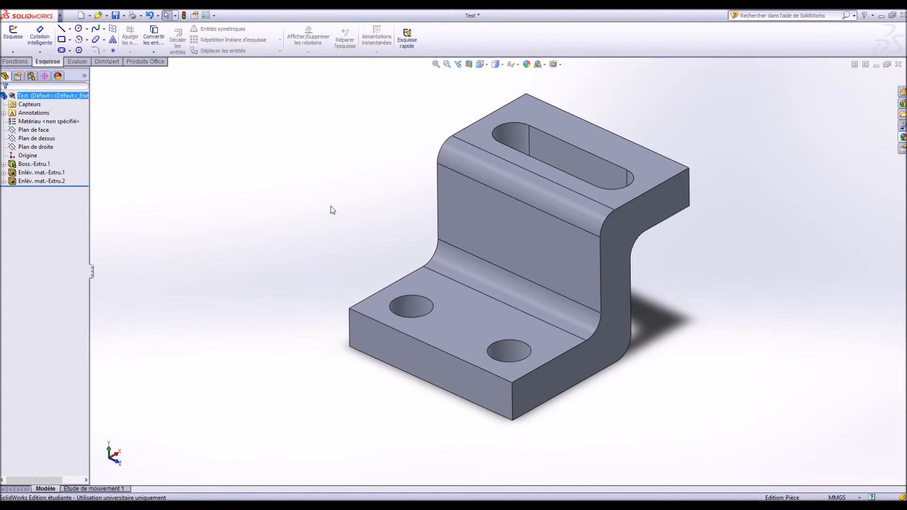
{"action": "middle_click_drag", "start_coordinate": [331, 207], "coordinate": [336, 278]}
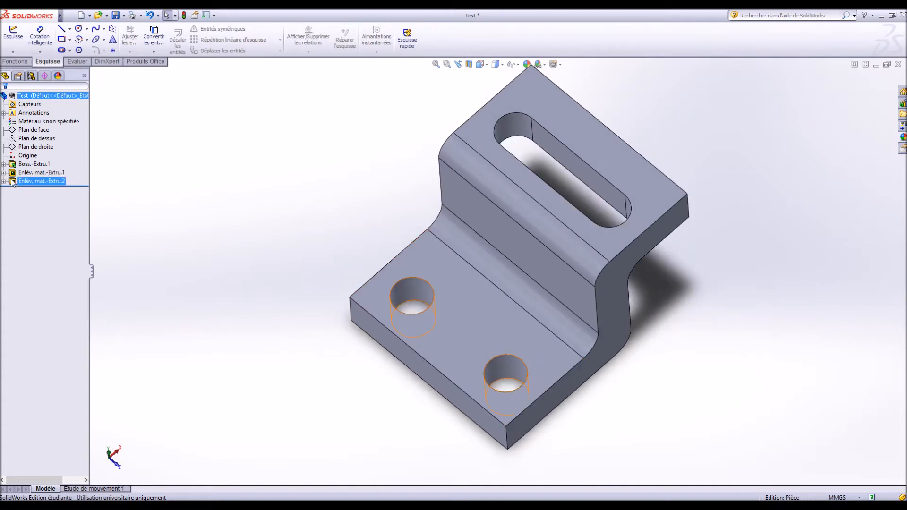
Review the dimensions of the cut extrusion that makes the two holes in the lower flange
{"action": "left_click", "coordinate": [41, 181]}
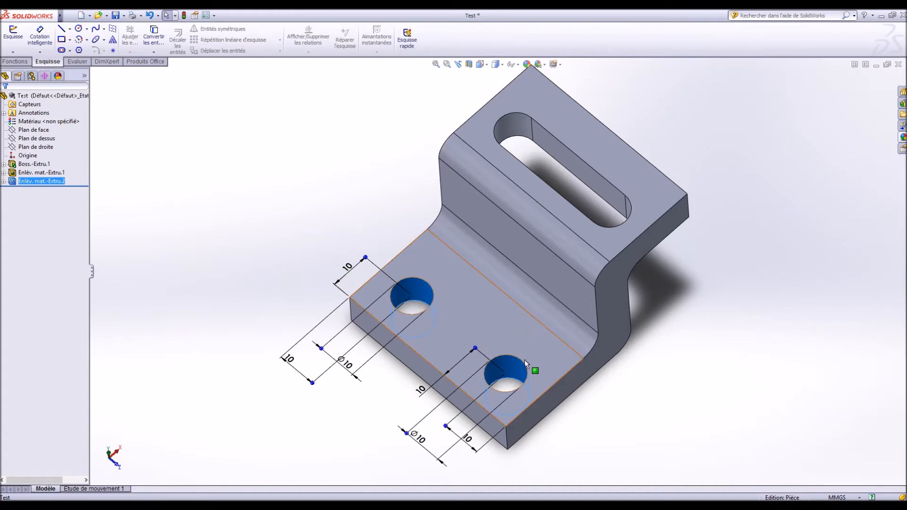
{"action": "left_click", "coordinate": [301, 230]}
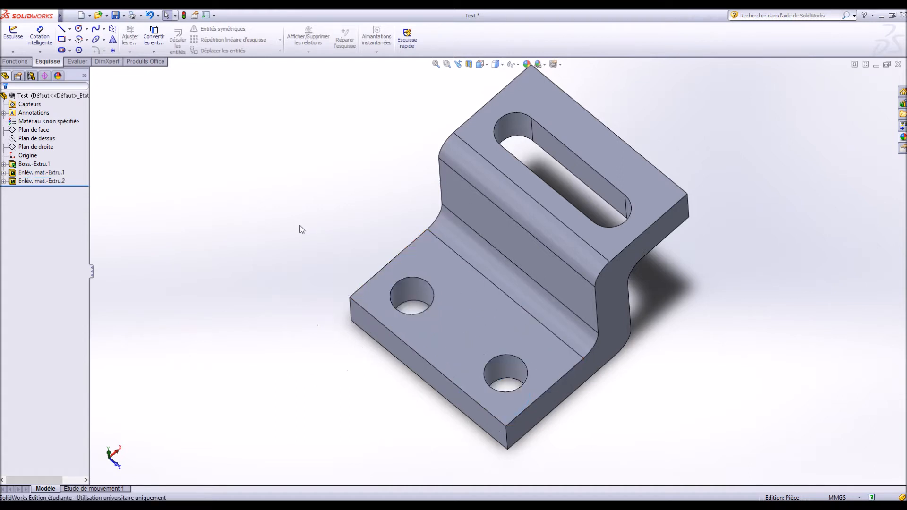
{"action": "middle_click_drag", "start_coordinate": [173, 238], "coordinate": [274, 174]}
{"action": "middle_click_drag", "start_coordinate": [321, 233], "coordinate": [316, 231]}
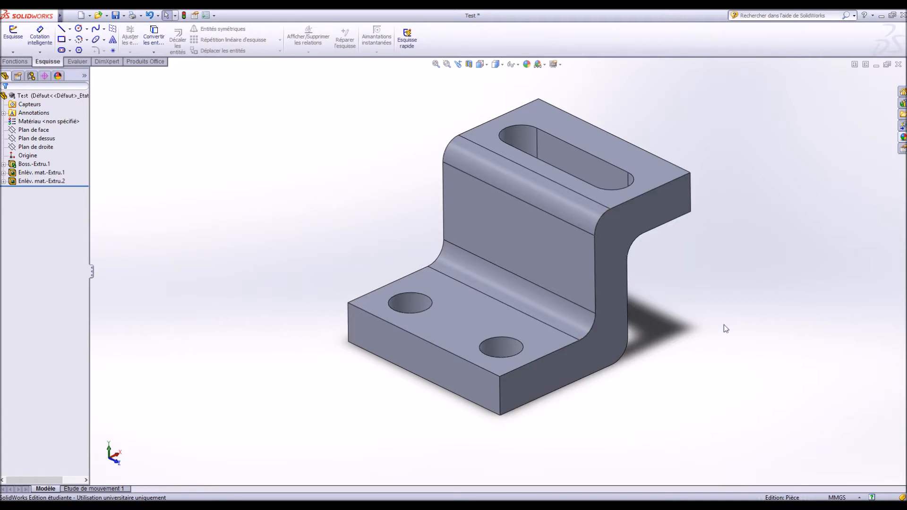
{"action": "mouse_move", "coordinate": [687, 360]}
{"action": "middle_mouse_down"}
{"action": "mouse_move", "coordinate": [674, 357]}
{"action": "mouse_move", "coordinate": [684, 363]}
{"action": "middle_mouse_up"}
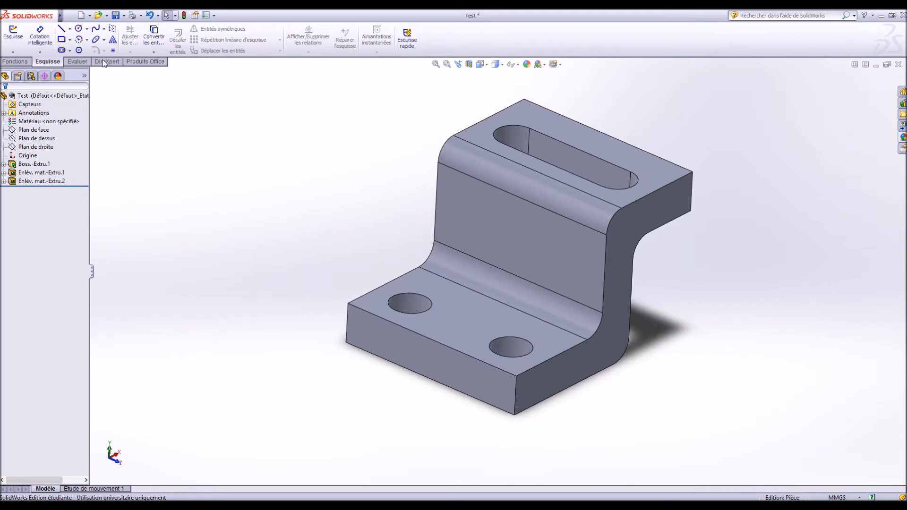
Create a new part document and preview its front, top and right planes, leaving the right plane selected
{"action": "left_click", "coordinate": [80, 16]}
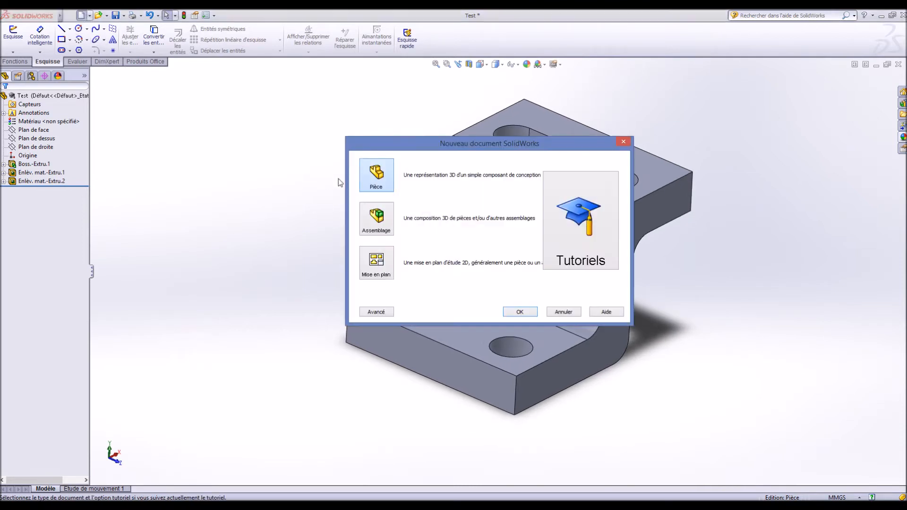
{"action": "left_click", "coordinate": [528, 312]}
{"action": "left_click", "coordinate": [27, 156]}
{"action": "left_click", "coordinate": [34, 130]}
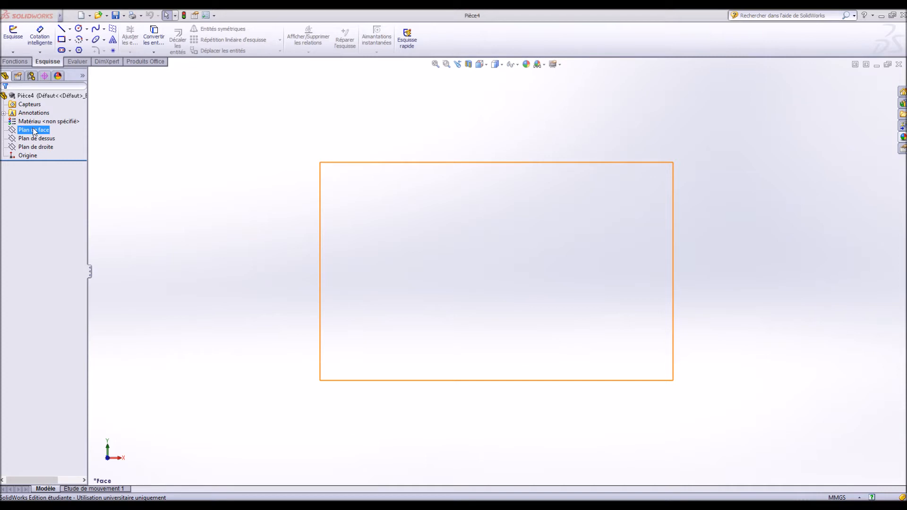
{"action": "left_click", "coordinate": [35, 138]}
{"action": "left_click", "coordinate": [36, 147]}
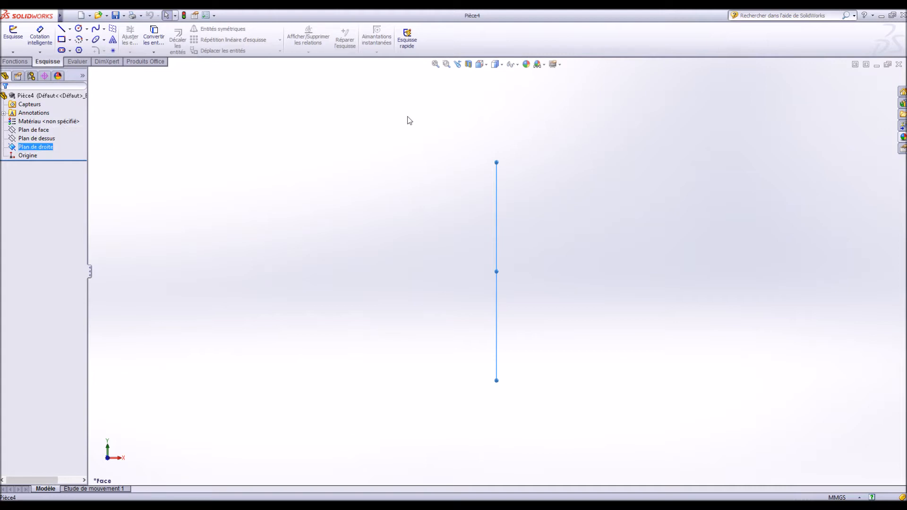
Return to the bracket part Test and close it, saving all modified documents
{"action": "left_click", "coordinate": [876, 64]}
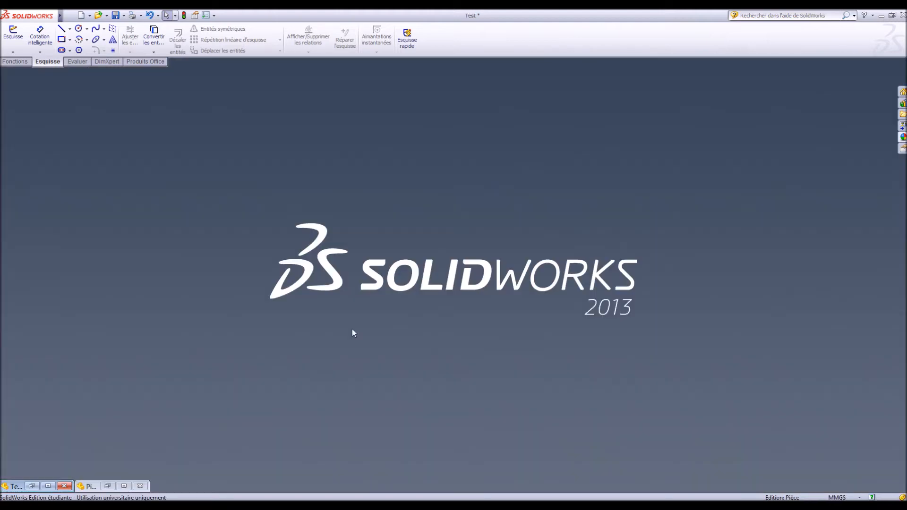
{"action": "left_click", "coordinate": [48, 486]}
{"action": "mouse_move", "coordinate": [845, 296]}
{"action": "middle_mouse_down"}
{"action": "mouse_move", "coordinate": [833, 259]}
{"action": "mouse_move", "coordinate": [892, 205]}
{"action": "mouse_move", "coordinate": [585, 257]}
{"action": "mouse_move", "coordinate": [495, 253]}
{"action": "mouse_move", "coordinate": [500, 274]}
{"action": "middle_mouse_up"}
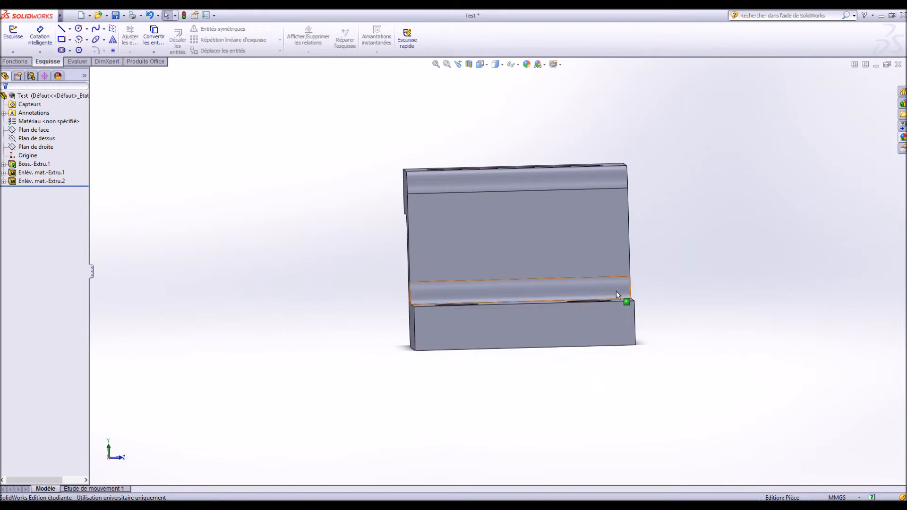
{"action": "middle_click_drag", "start_coordinate": [785, 282], "coordinate": [680, 277]}
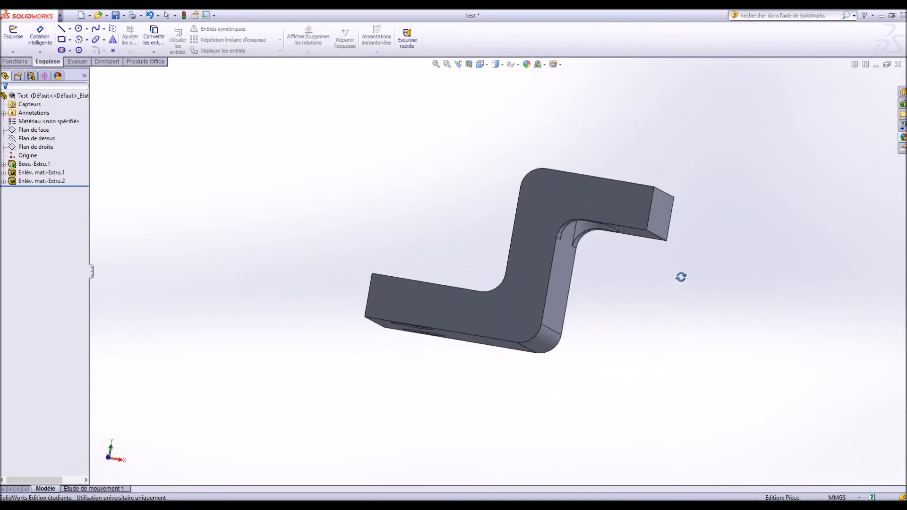
{"action": "left_click", "coordinate": [898, 65]}
{"action": "left_click", "coordinate": [422, 239]}
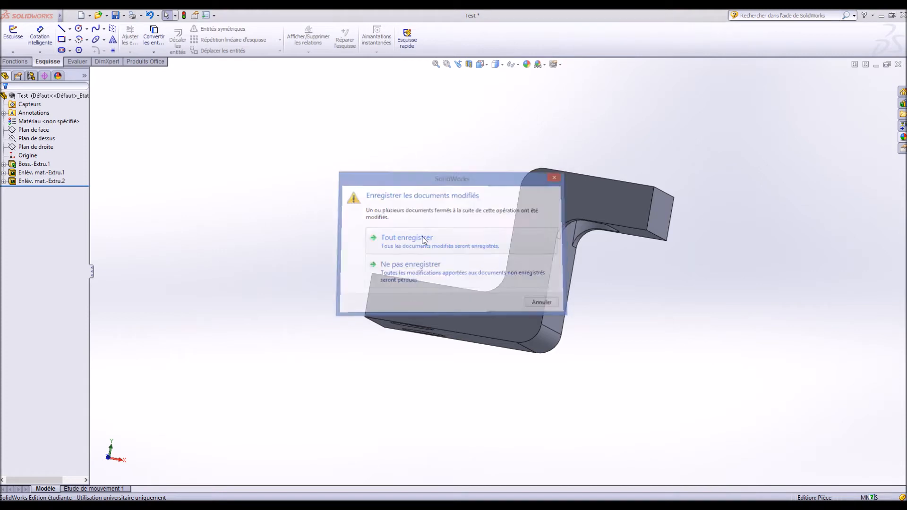
Start a new sketch on the right plane of the empty part
{"action": "middle_click_drag", "start_coordinate": [532, 238], "coordinate": [504, 267]}
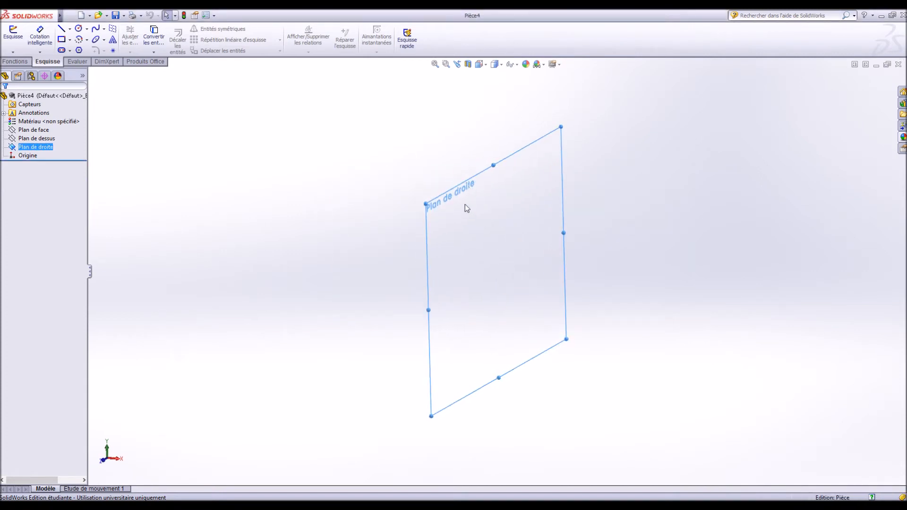
{"action": "left_click", "coordinate": [26, 62]}
{"action": "left_click", "coordinate": [47, 62]}
{"action": "left_click", "coordinate": [13, 35]}
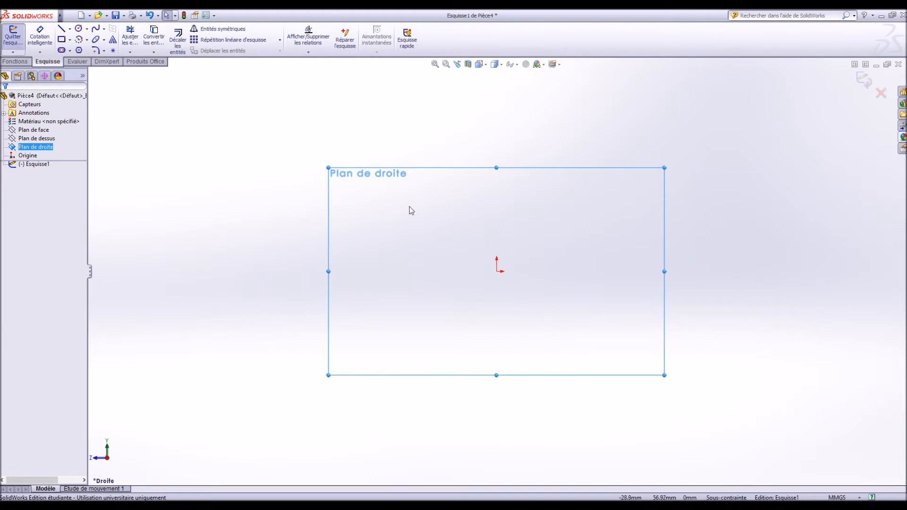
Draw a closed stepped profile of eight horizontal and vertical lines around the origin, with a bottom line about 66 mm long
{"action": "left_click", "coordinate": [63, 30]}
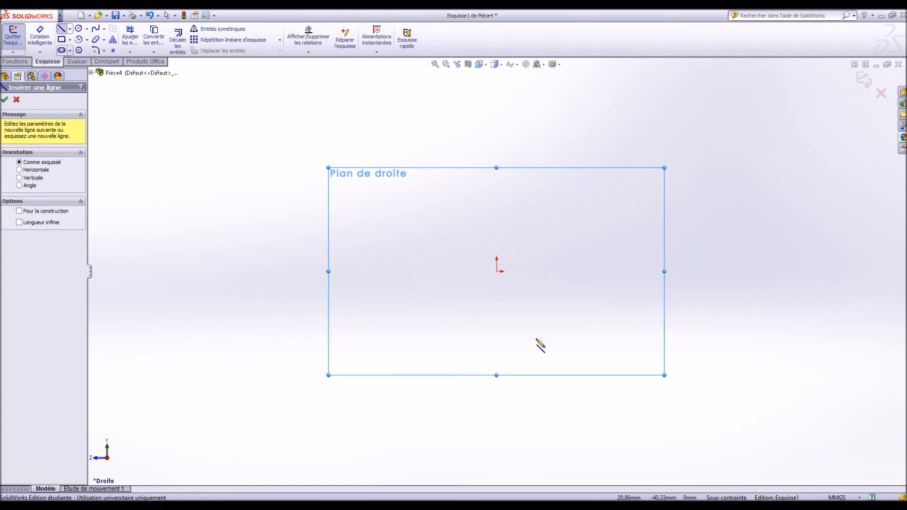
{"action": "left_click", "coordinate": [416, 321]}
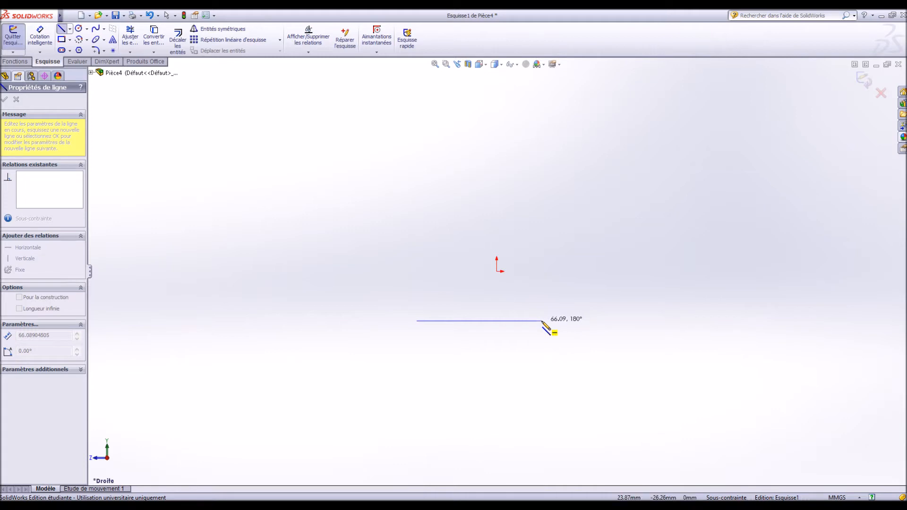
{"action": "left_click", "coordinate": [542, 320]}
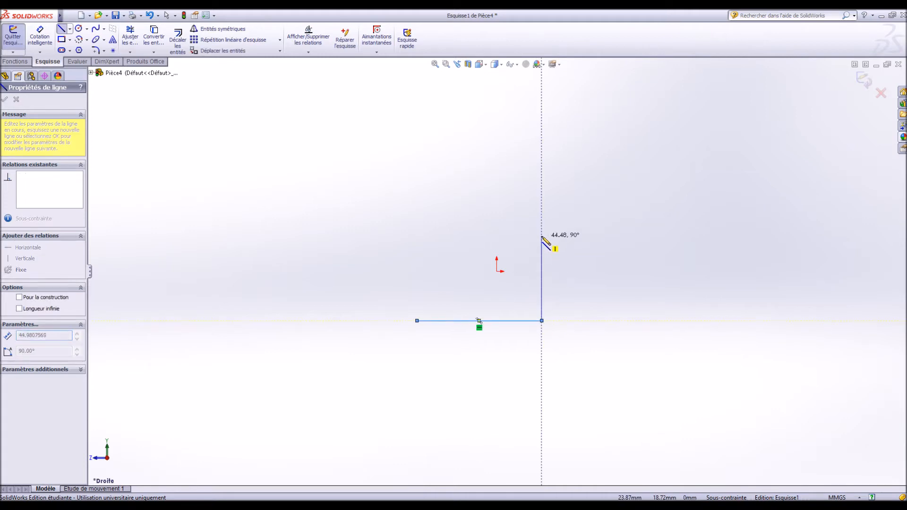
{"action": "left_click", "coordinate": [541, 236]}
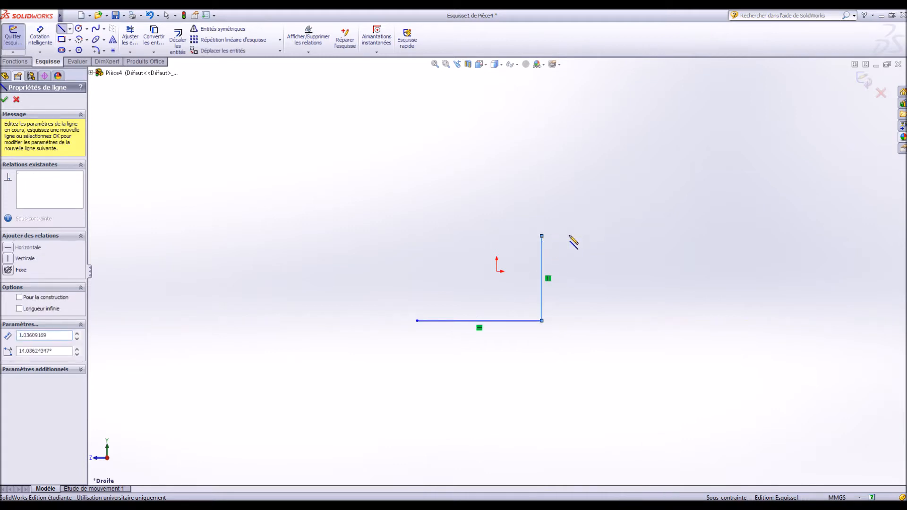
{"action": "left_click", "coordinate": [625, 235]}
{"action": "left_click", "coordinate": [626, 203]}
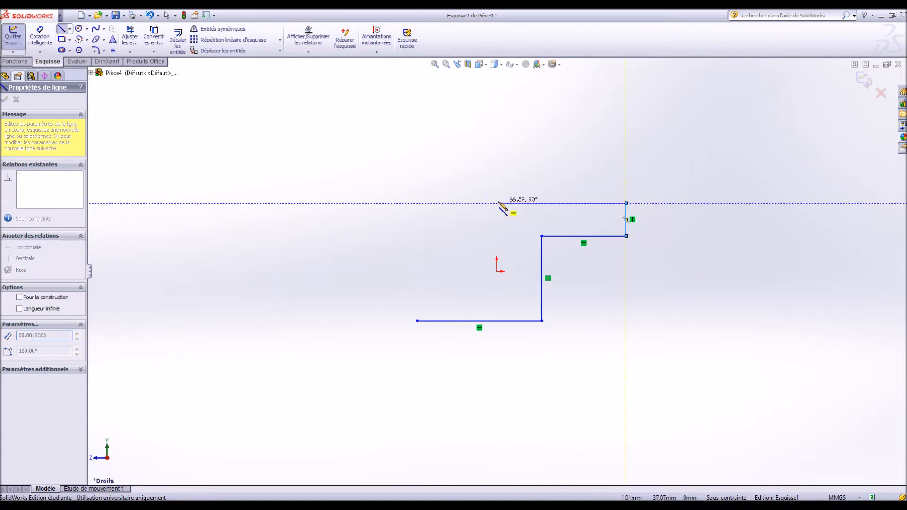
{"action": "left_click", "coordinate": [520, 204]}
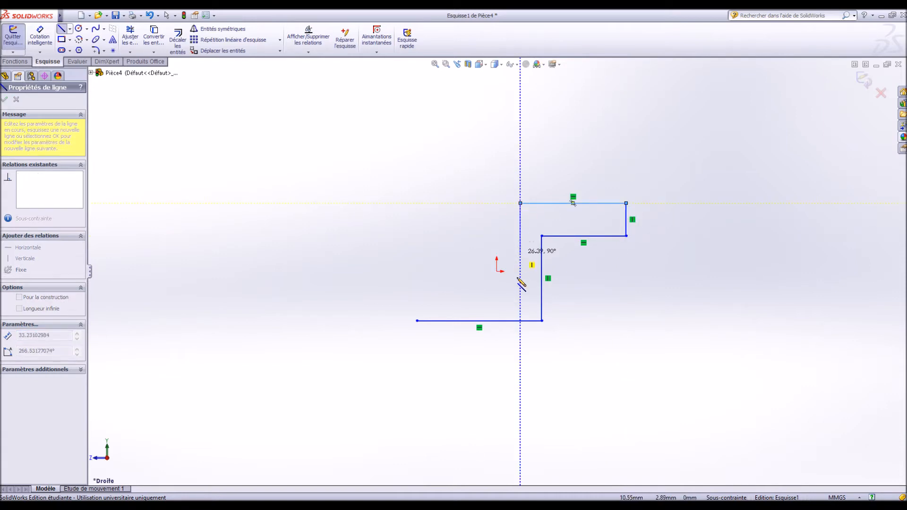
{"action": "left_click", "coordinate": [520, 250]}
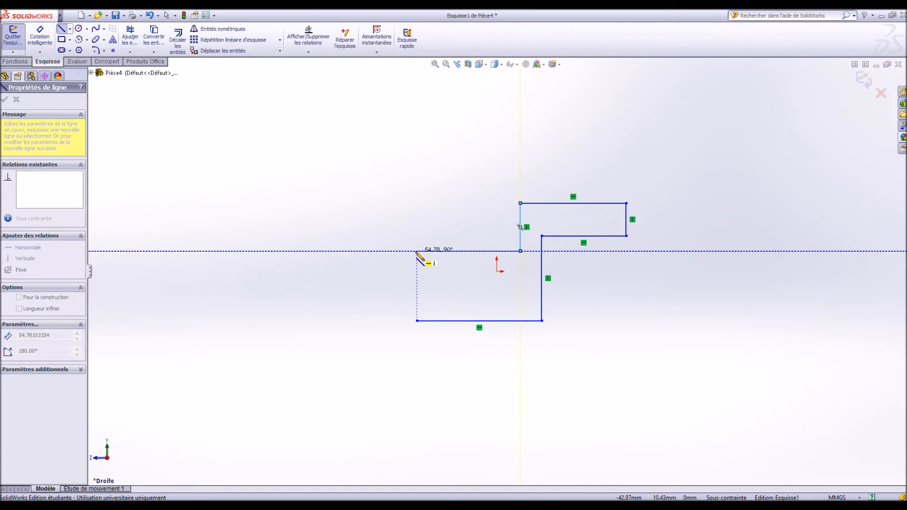
{"action": "left_click", "coordinate": [417, 251]}
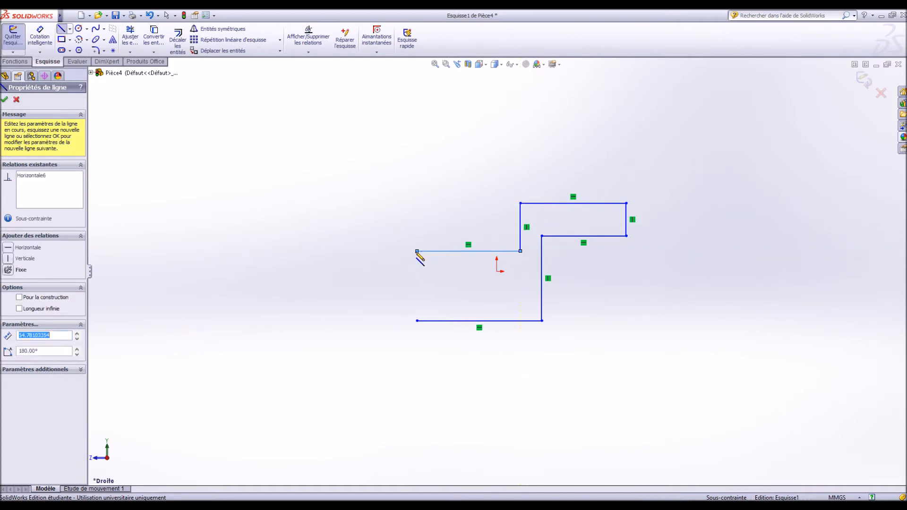
{"action": "left_click", "coordinate": [416, 321]}
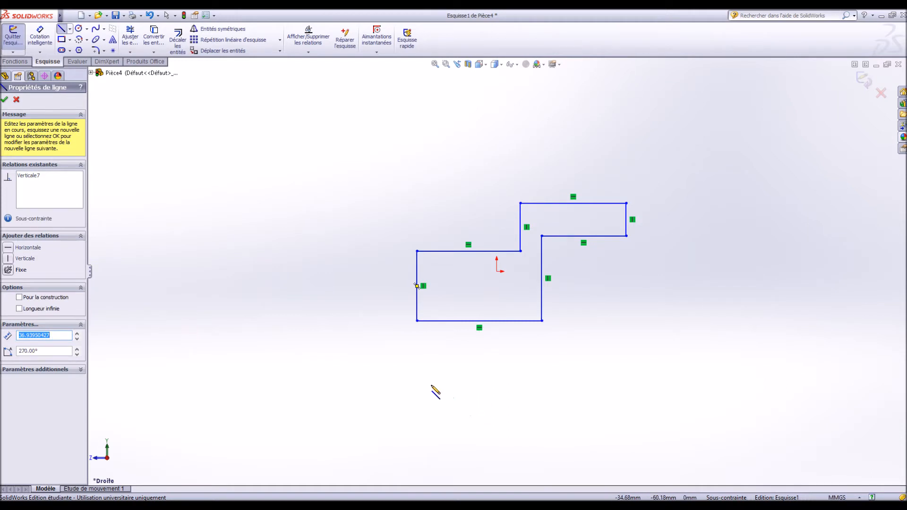
Delete the vertical line closing the left end of the stepped profile
{"action": "key", "text": "Escape"}
{"action": "left_click", "coordinate": [418, 291]}
{"action": "key", "text": "Delete"}
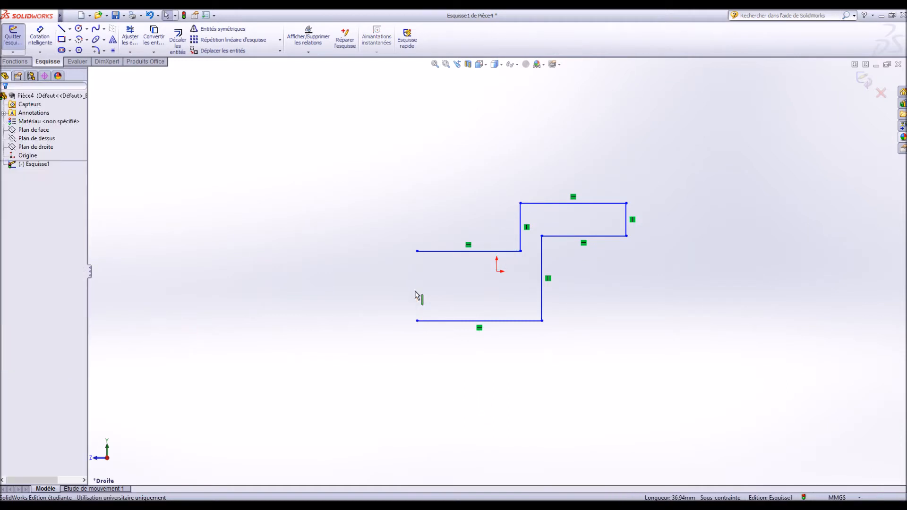
Close the profile's left end with two collinear vertical lines, the upper about 17 mm and the lower about 20 mm long
{"action": "left_click", "coordinate": [62, 29]}
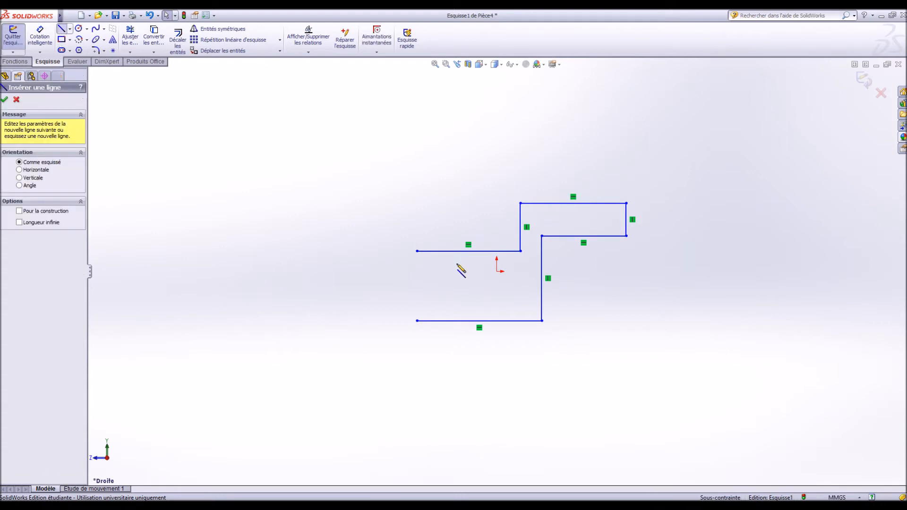
{"action": "left_click", "coordinate": [416, 251]}
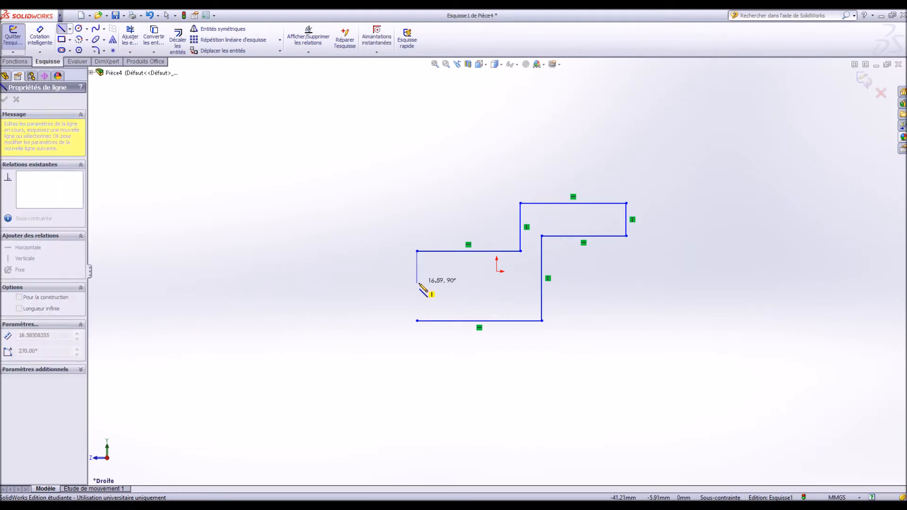
{"action": "left_click", "coordinate": [417, 283]}
{"action": "left_click", "coordinate": [416, 321]}
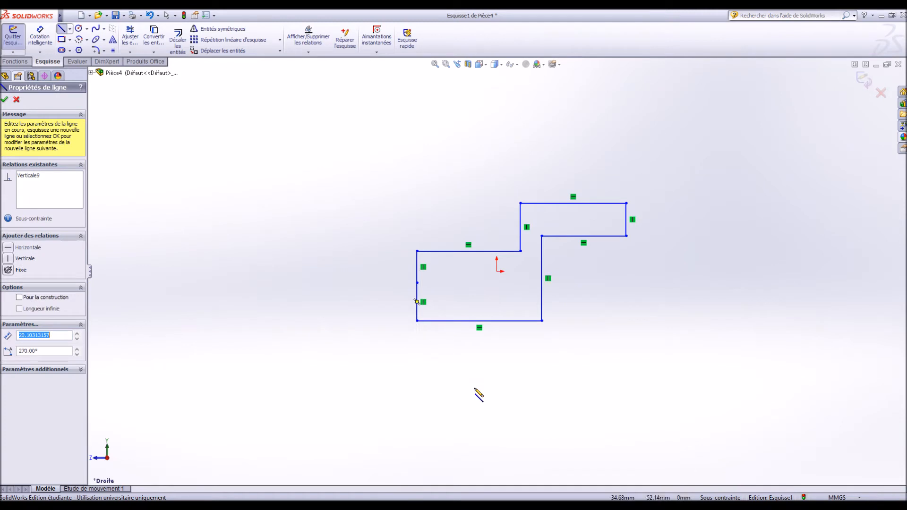
{"action": "key", "text": "Escape"}
{"action": "key", "text": "Escape"}
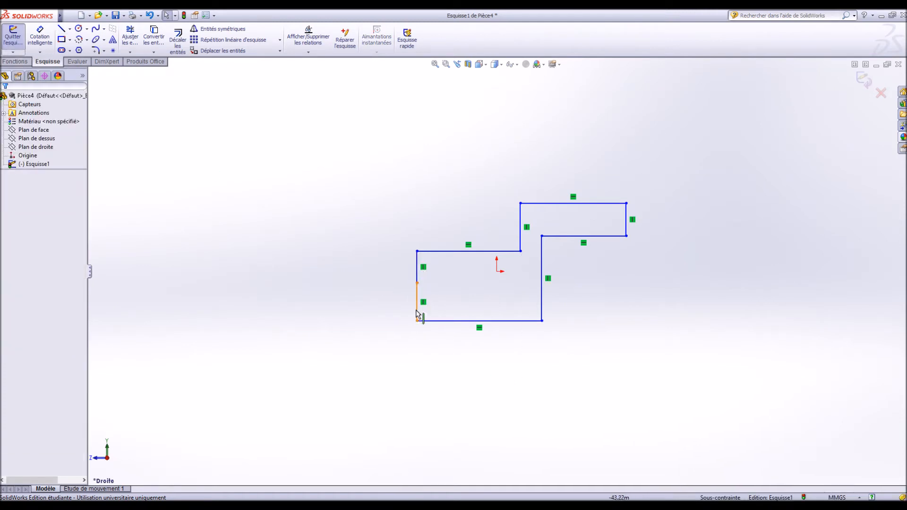
Replace the two collinear vertical lines at the profile's left end with a single vertical line about 37 mm long
{"action": "left_click_drag", "start_coordinate": [437, 275], "coordinate": [400, 299]}
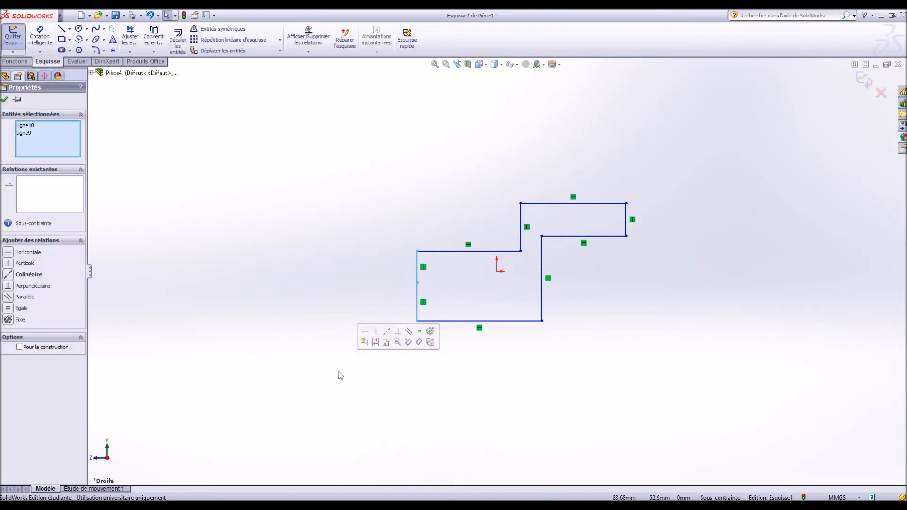
{"action": "key", "text": "Delete"}
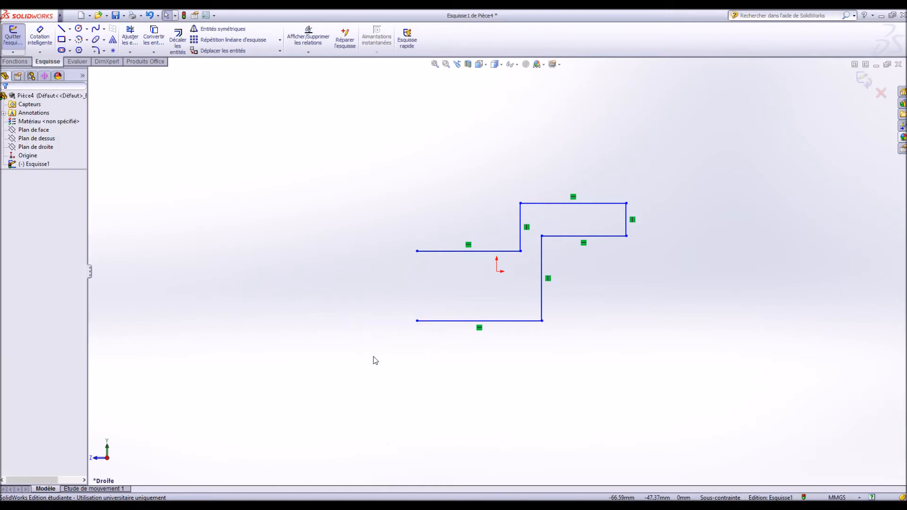
{"action": "left_click", "coordinate": [62, 29]}
{"action": "left_click", "coordinate": [417, 251]}
{"action": "left_click", "coordinate": [416, 321]}
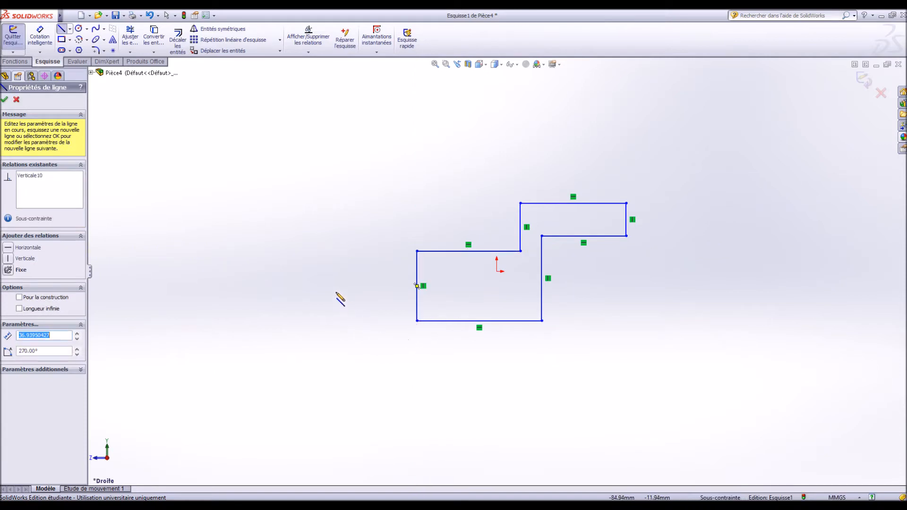
{"action": "key", "text": "Escape"}
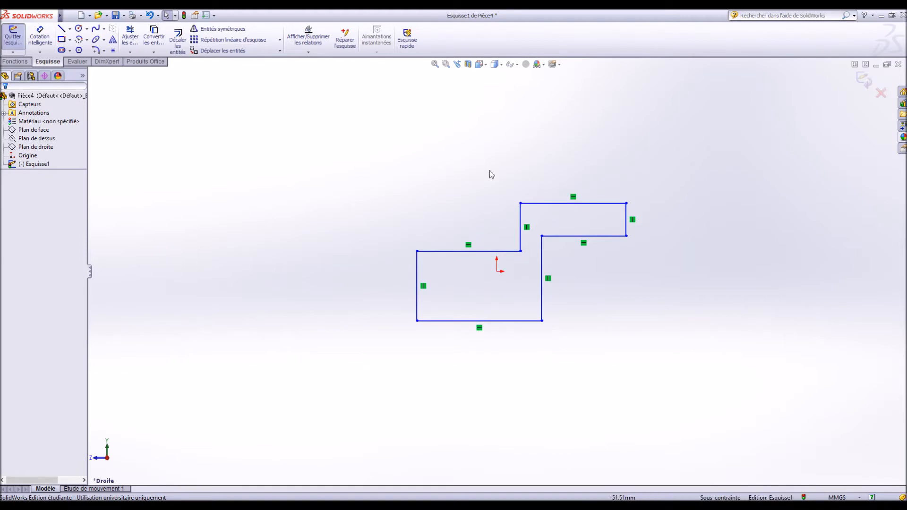
Move the profile's topmost horizontal line upward and dimension its length at 40 mm
{"action": "mouse_move", "coordinate": [555, 203]}
{"action": "left_mouse_down"}
{"action": "mouse_move", "coordinate": [564, 166]}
{"action": "mouse_move", "coordinate": [556, 178]}
{"action": "left_mouse_up"}
{"action": "left_click", "coordinate": [732, 202]}
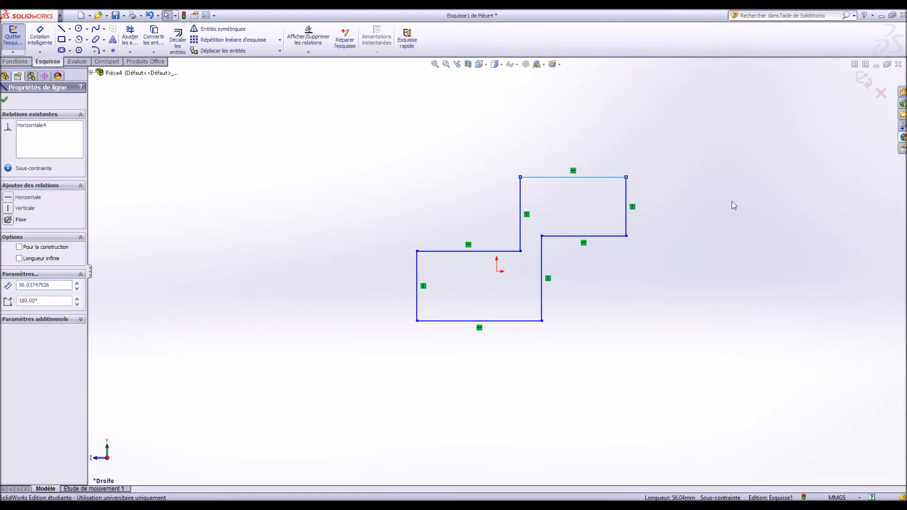
{"action": "left_click", "coordinate": [38, 40]}
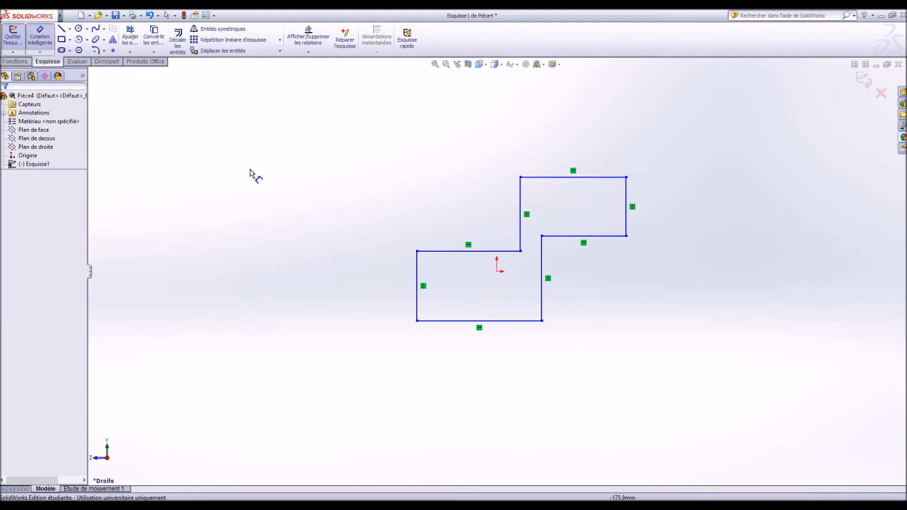
{"action": "left_click", "coordinate": [607, 160]}
{"action": "left_click", "coordinate": [584, 134]}
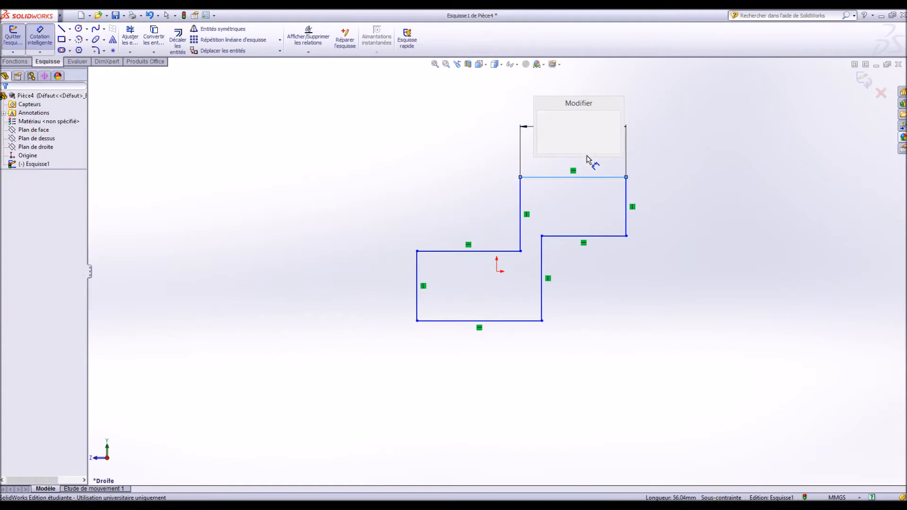
{"action": "type", "text": "40"}
{"action": "key", "text": "Return"}
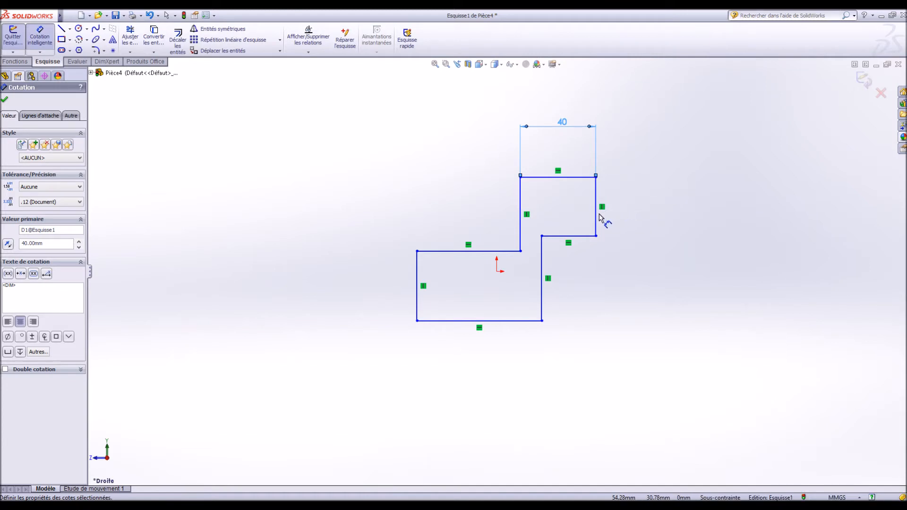
Dimension the upper arm's right end at 10 mm and the long vertical line below that arm at 40 mm
{"action": "left_click", "coordinate": [598, 218]}
{"action": "left_click", "coordinate": [676, 209]}
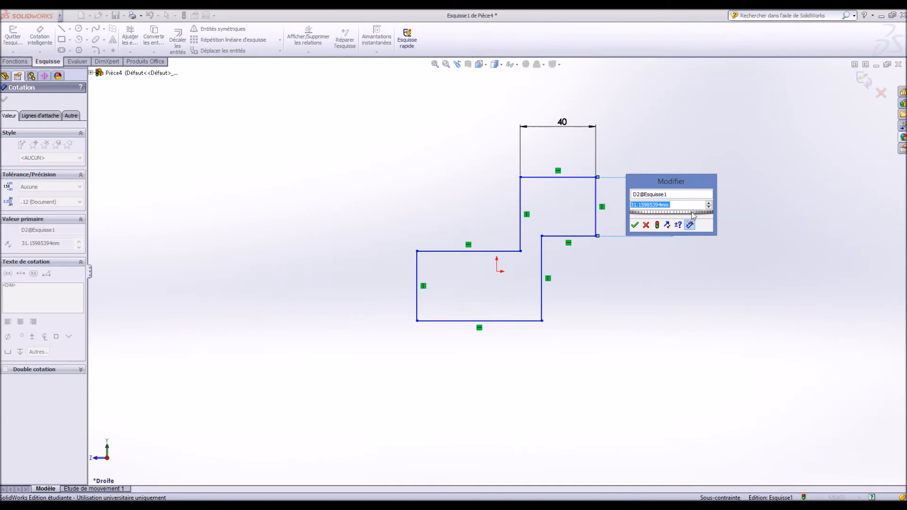
{"action": "type", "text": "10"}
{"action": "key", "text": "Return"}
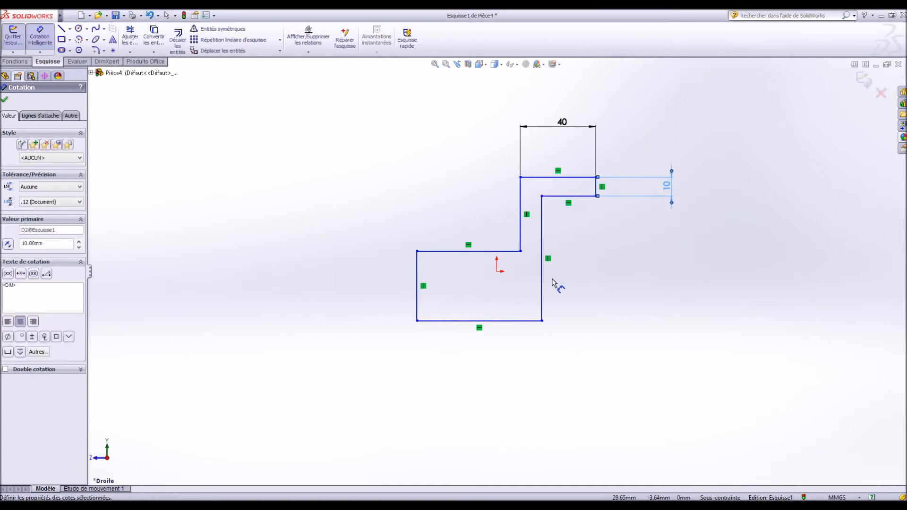
{"action": "left_click", "coordinate": [543, 283]}
{"action": "left_click", "coordinate": [650, 257]}
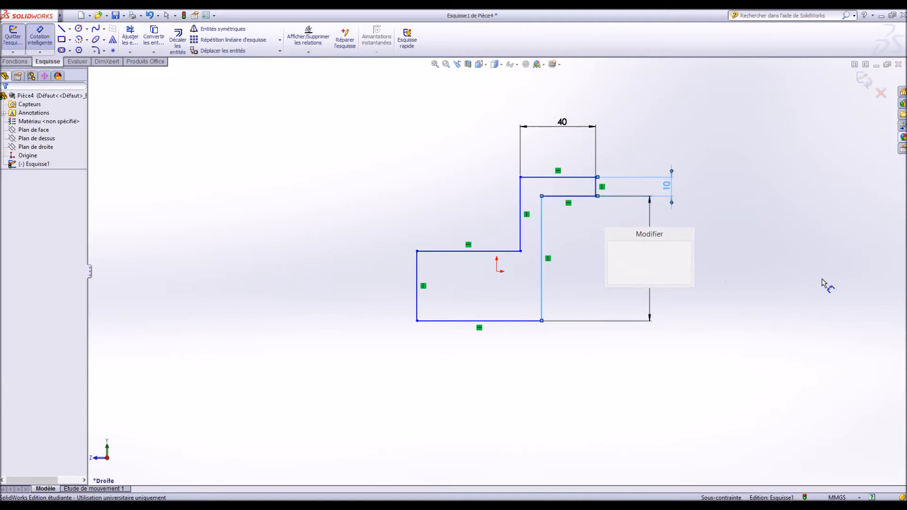
{"action": "type", "text": "40"}
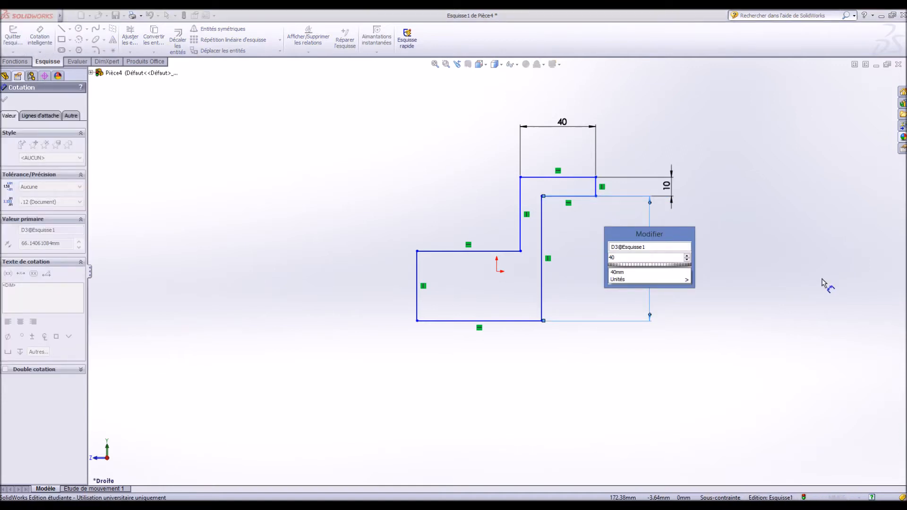
{"action": "key", "text": "Return"}
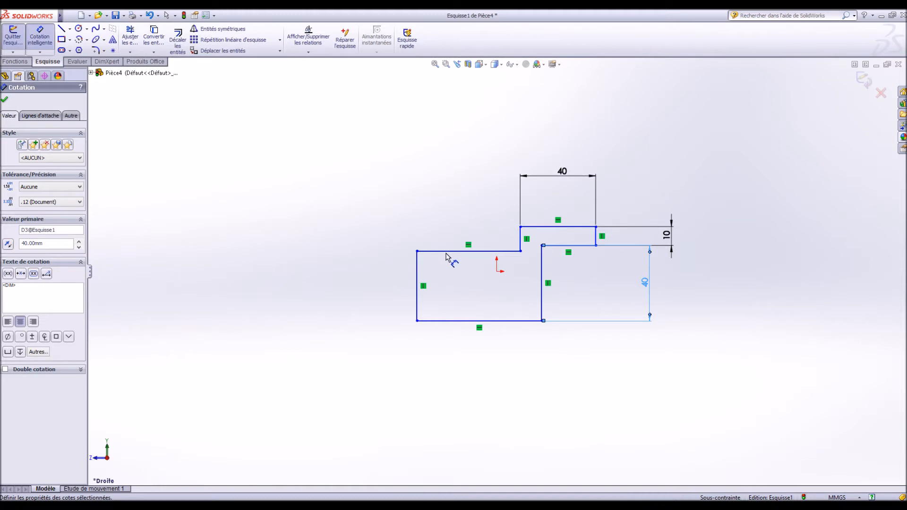
Dimension the profile's bottom horizontal line at 100 mm
{"action": "left_click", "coordinate": [454, 321]}
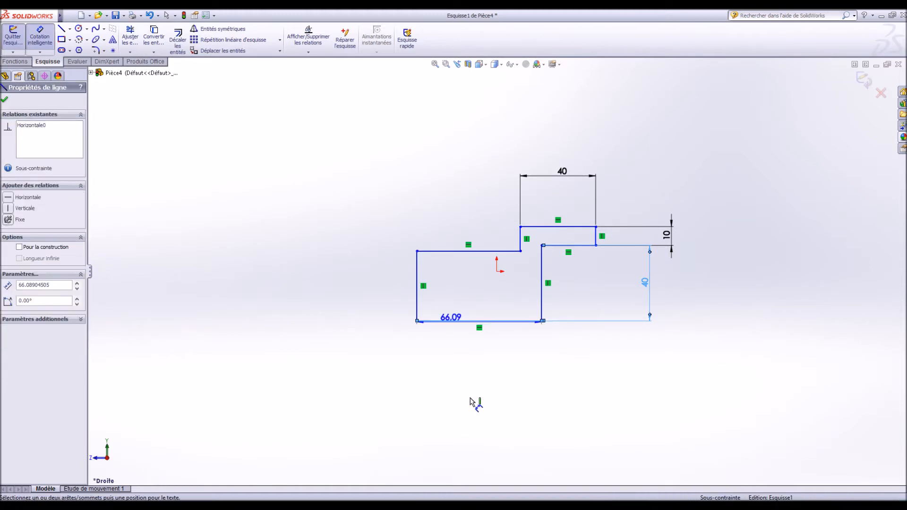
{"action": "left_click", "coordinate": [476, 395]}
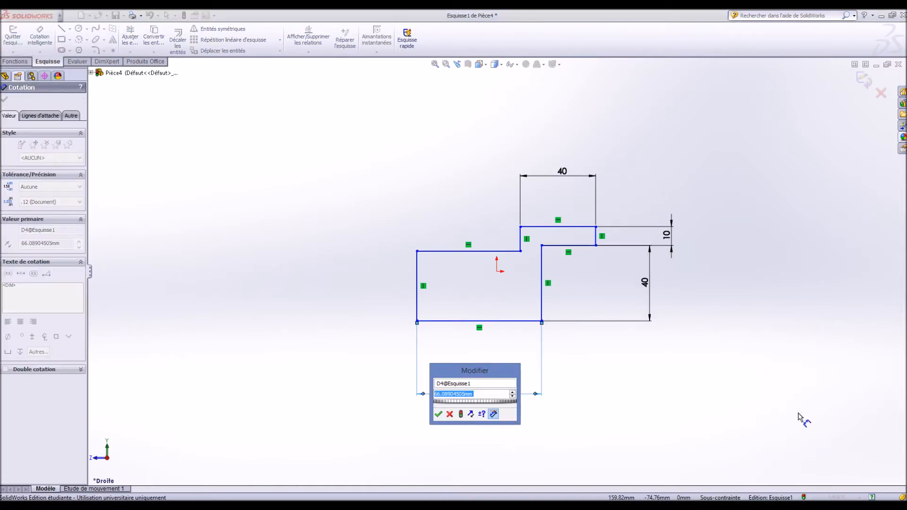
{"action": "type", "text": "100"}
{"action": "key", "text": "Return"}
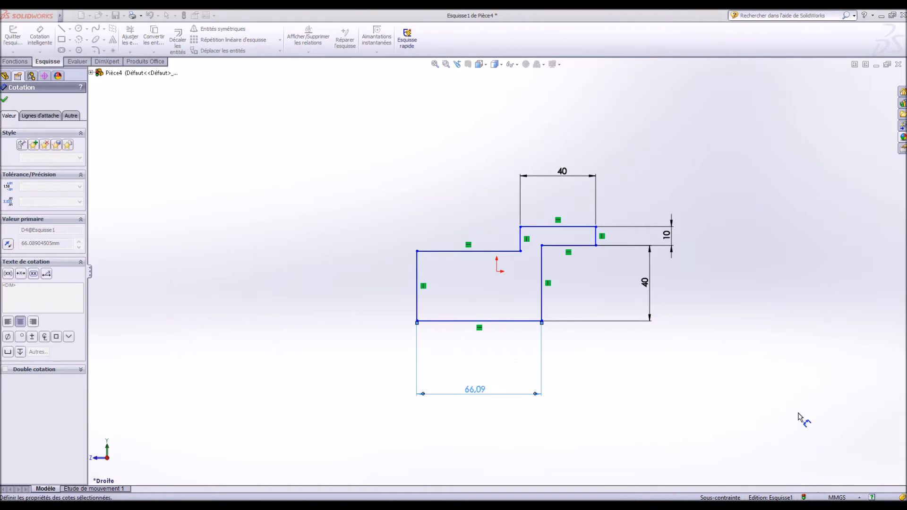
Dimension the vertical line at the lower arm's left end at 10 mm
{"action": "left_click", "coordinate": [416, 283]}
{"action": "left_click", "coordinate": [381, 289]}
{"action": "type", "text": "10"}
{"action": "key", "text": "Return"}
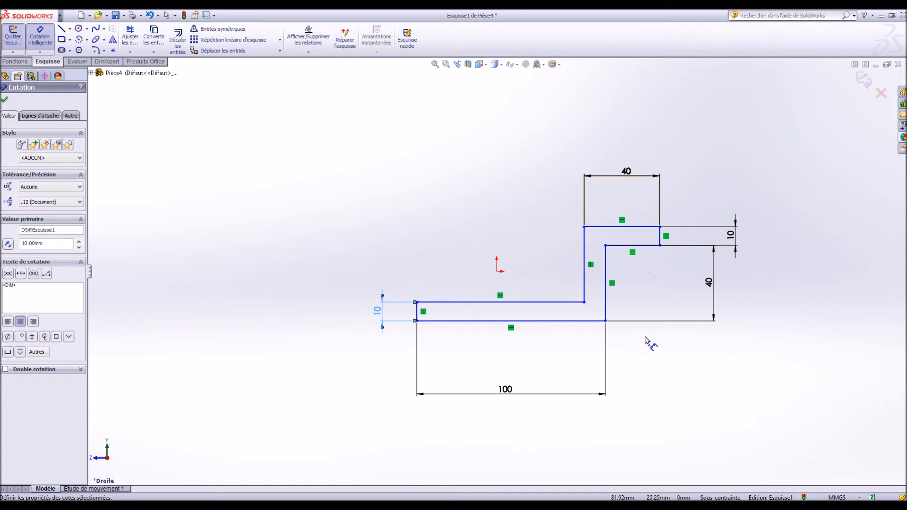
Try to dimension the left vertical line of the riser, and decline adding it as a driven dimension
{"action": "left_click", "coordinate": [585, 276]}
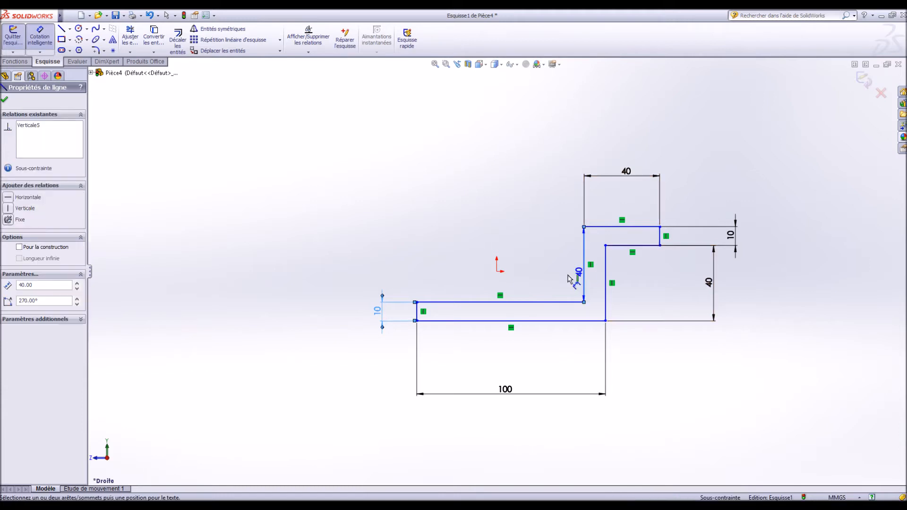
{"action": "left_click", "coordinate": [383, 267]}
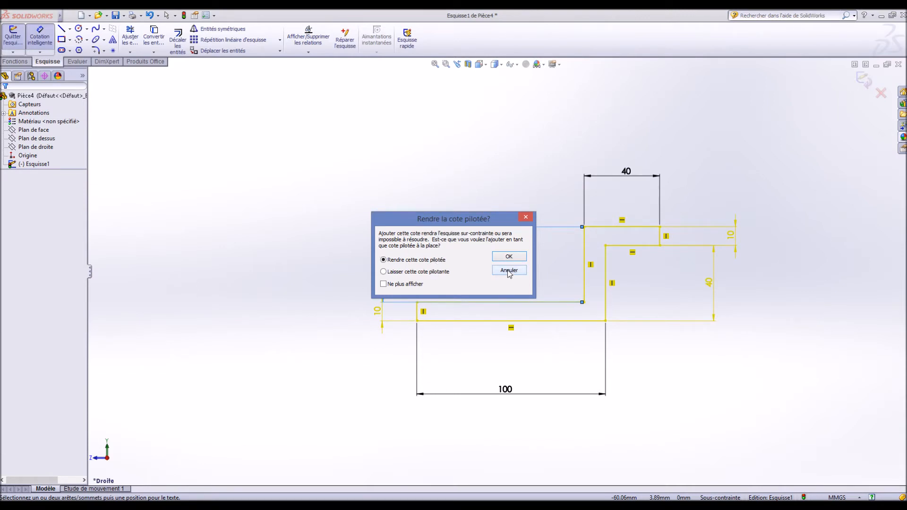
{"action": "left_click_drag", "start_coordinate": [484, 219], "coordinate": [339, 104]}
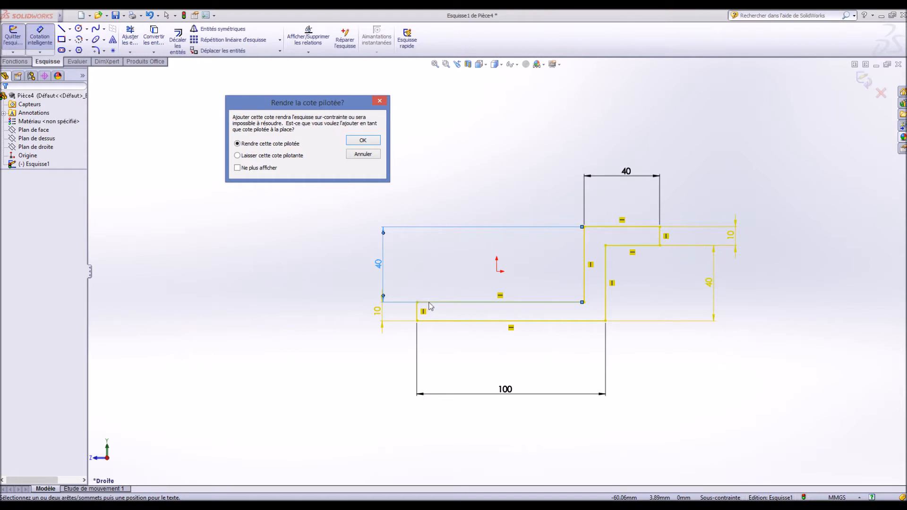
{"action": "left_click", "coordinate": [363, 154]}
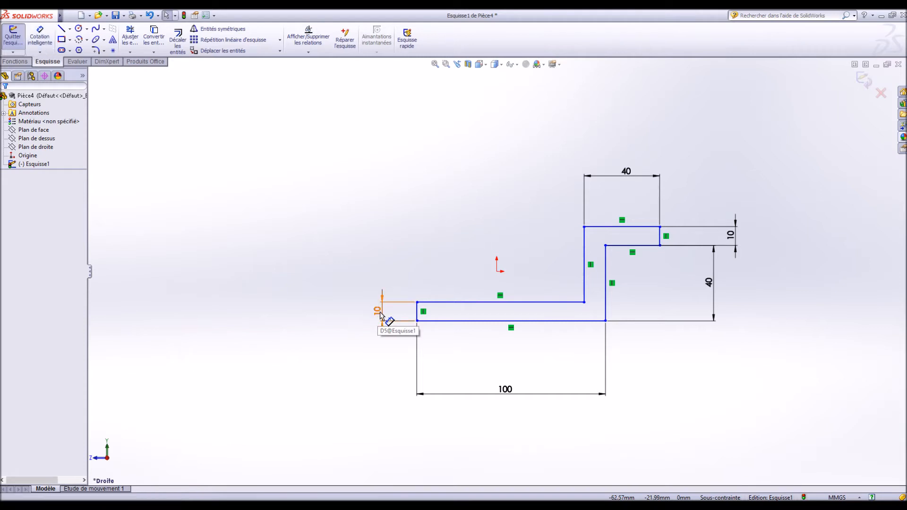
Delete the bottom line's 100 mm dimension and instead dimension the overall length between the two end lines at 120 mm
{"action": "left_click", "coordinate": [505, 390]}
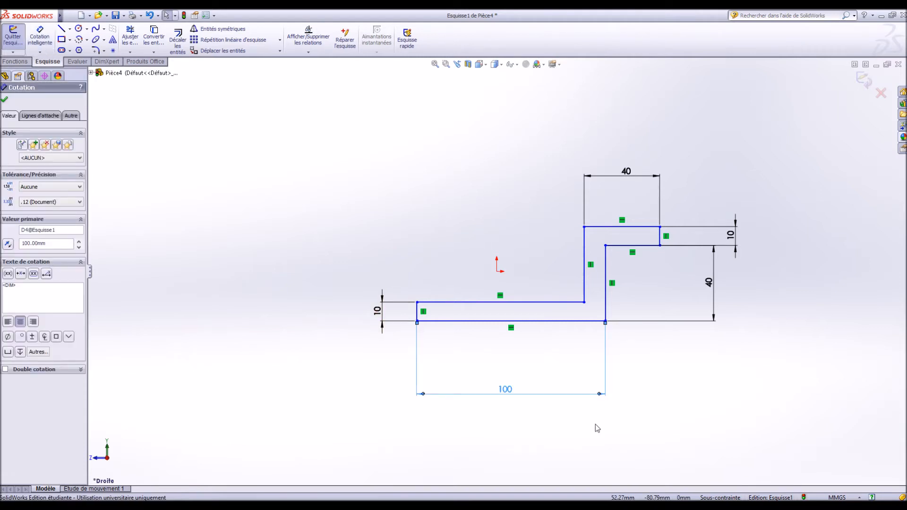
{"action": "key", "text": "Delete"}
{"action": "left_click", "coordinate": [36, 39]}
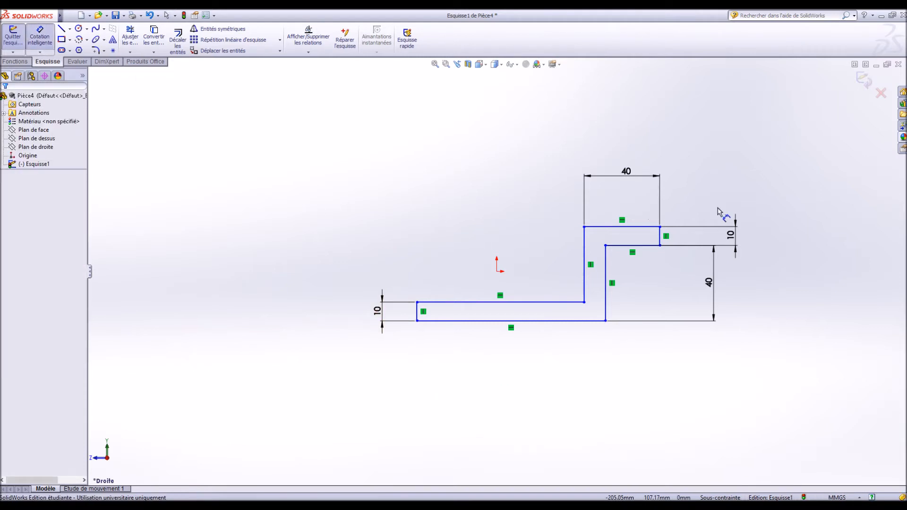
{"action": "left_click", "coordinate": [661, 239]}
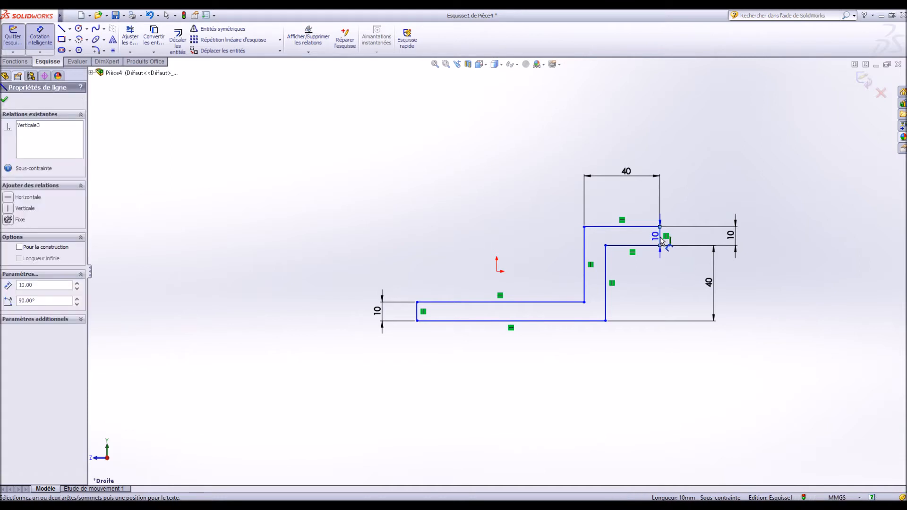
{"action": "left_click", "coordinate": [418, 312]}
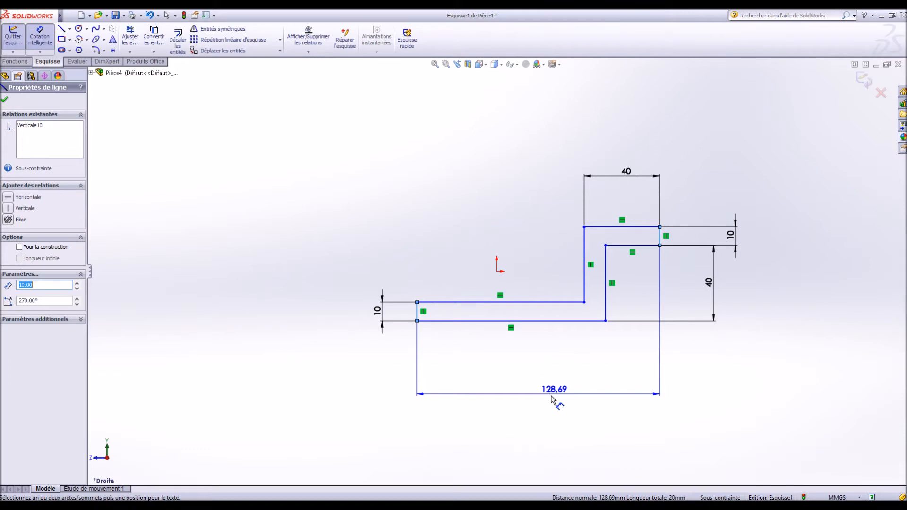
{"action": "left_click", "coordinate": [552, 398]}
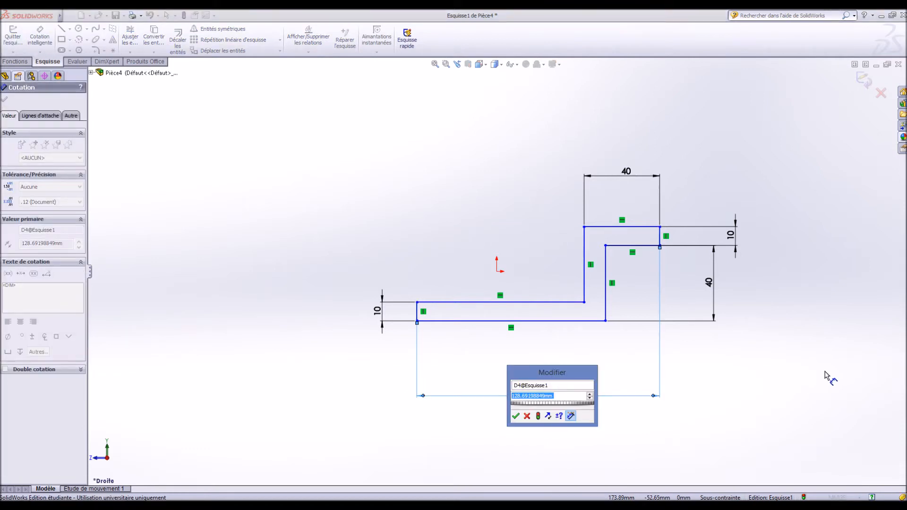
{"action": "type", "text": "120"}
{"action": "key", "text": "Return"}
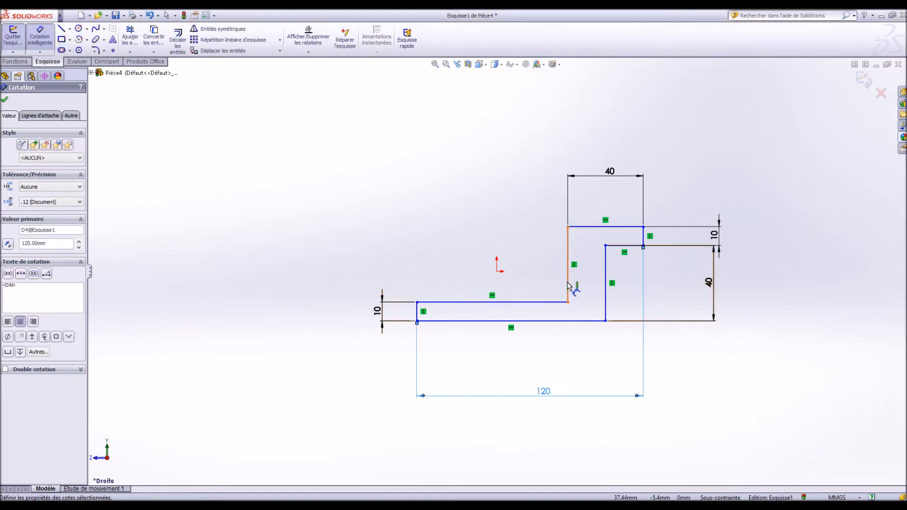
Dimension the distance between the riser's two vertical lines at 10 mm
{"action": "left_click", "coordinate": [605, 295]}
{"action": "left_click", "coordinate": [568, 281]}
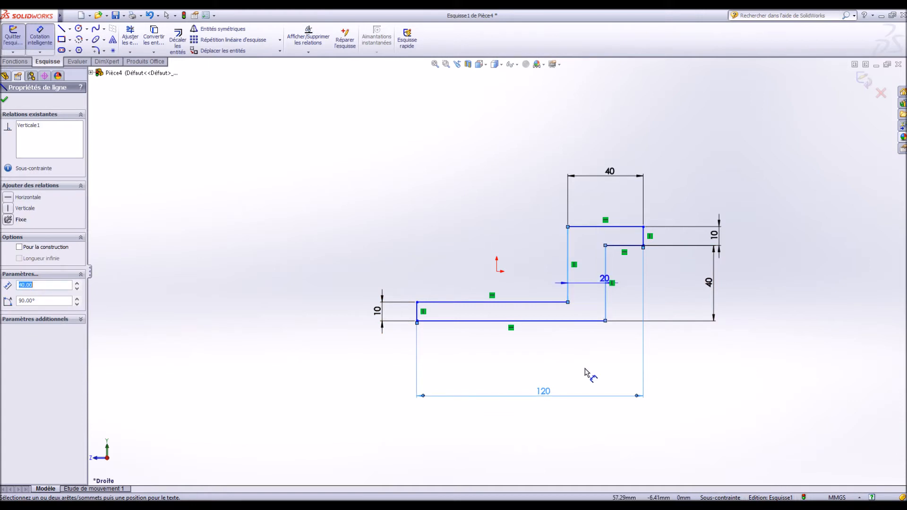
{"action": "left_click", "coordinate": [605, 380]}
{"action": "type", "text": "10"}
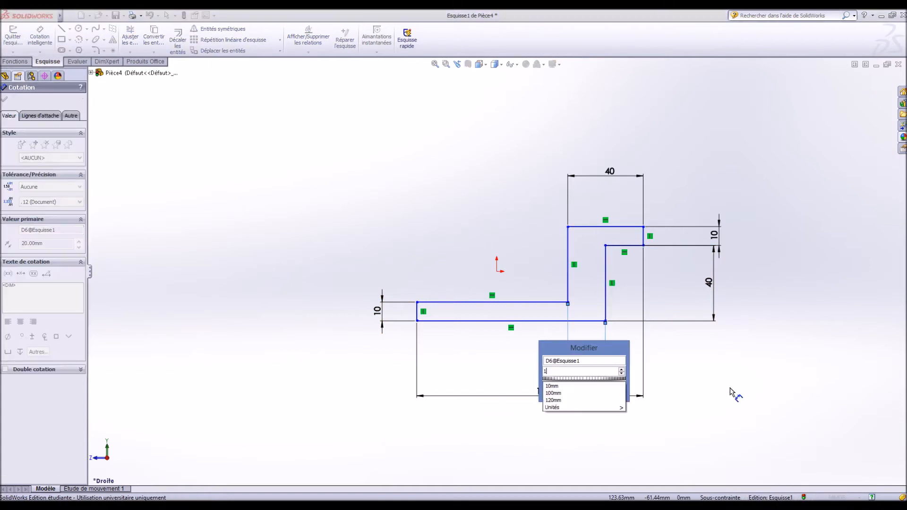
{"action": "key", "text": "Return"}
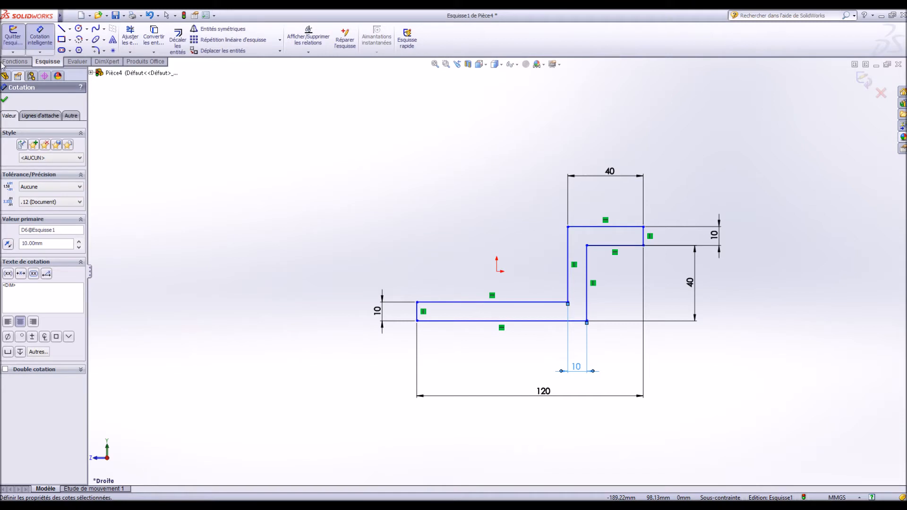
Try to dimension the lower arm's upper horizontal line, and decline adding the redundant dimension
{"action": "left_click", "coordinate": [523, 302]}
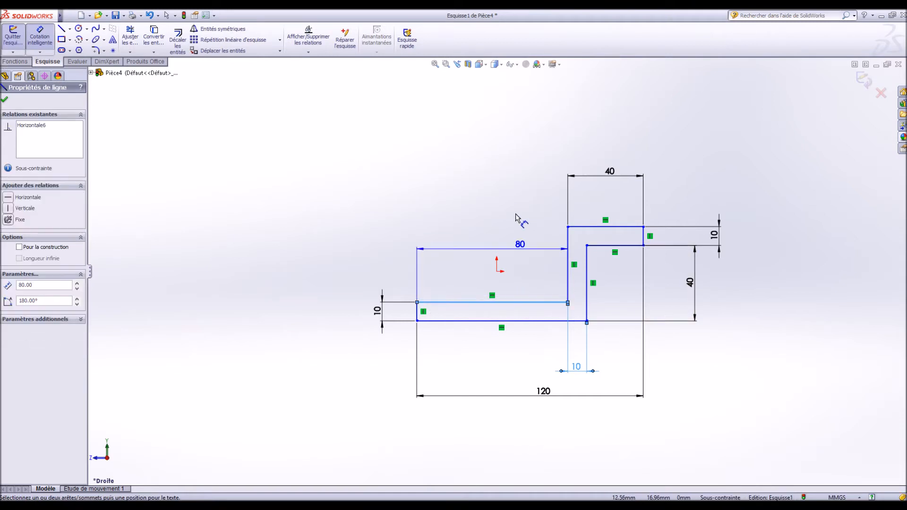
{"action": "left_click", "coordinate": [522, 213]}
{"action": "left_click", "coordinate": [369, 155]}
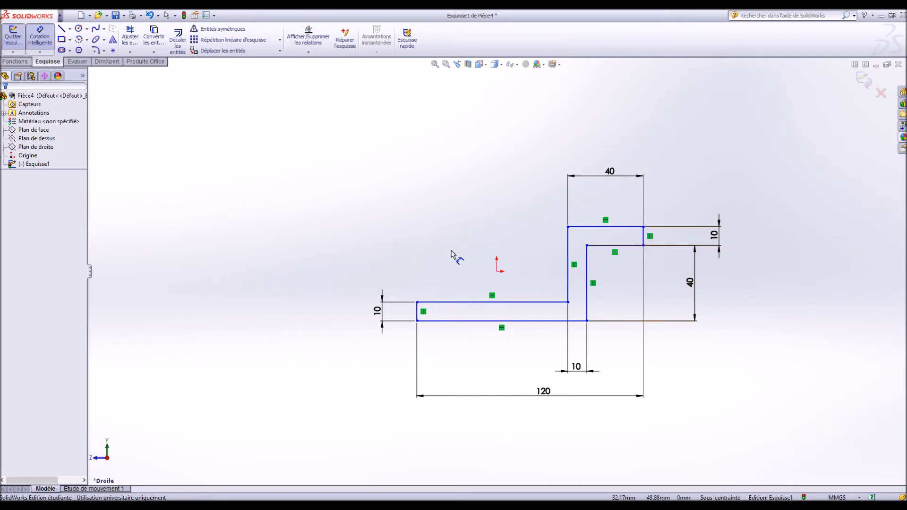
{"action": "key", "text": "Escape"}
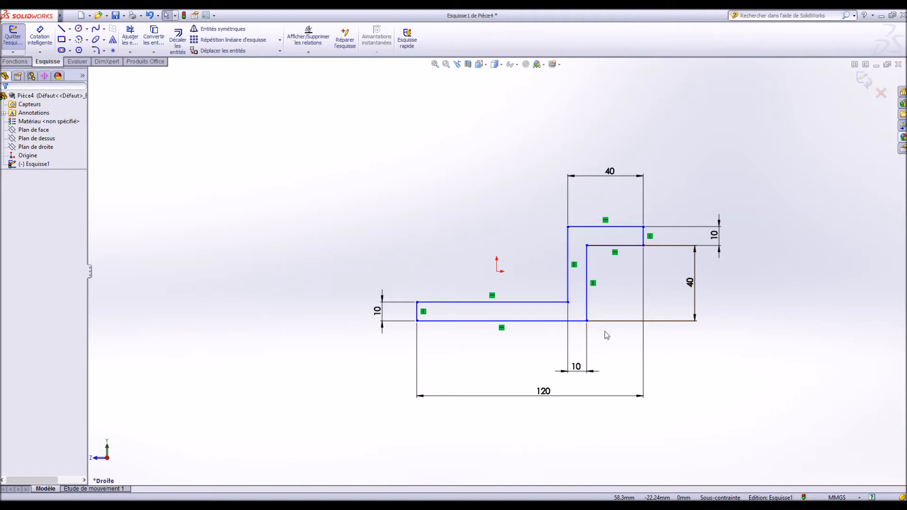
Move the profile and attach the upper left corner of its lower arm to the origin
{"action": "mouse_move", "coordinate": [531, 321]}
{"action": "left_mouse_down"}
{"action": "mouse_move", "coordinate": [535, 351]}
{"action": "mouse_move", "coordinate": [585, 292]}
{"action": "mouse_move", "coordinate": [576, 314]}
{"action": "mouse_move", "coordinate": [731, 321]}
{"action": "mouse_move", "coordinate": [597, 317]}
{"action": "left_mouse_up"}
{"action": "left_click", "coordinate": [594, 214]}
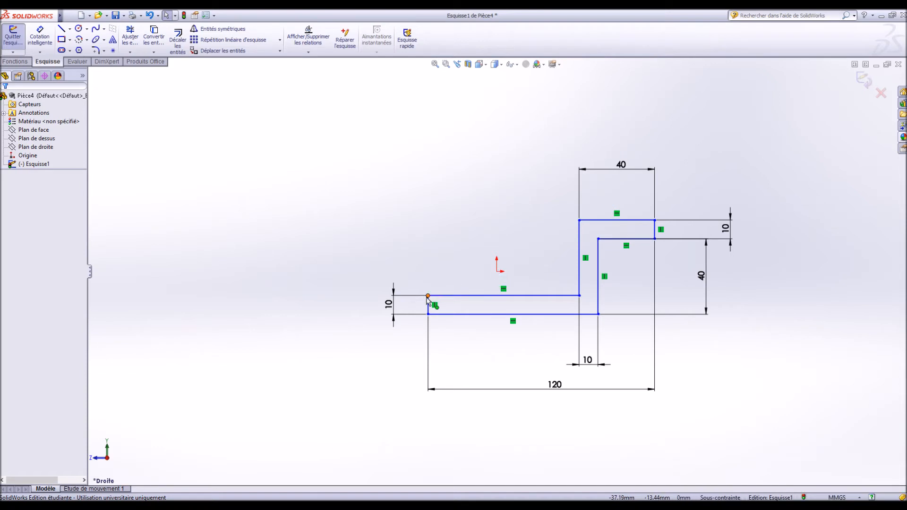
{"action": "left_click_drag", "start_coordinate": [429, 296], "coordinate": [494, 278]}
{"action": "left_click", "coordinate": [752, 356]}
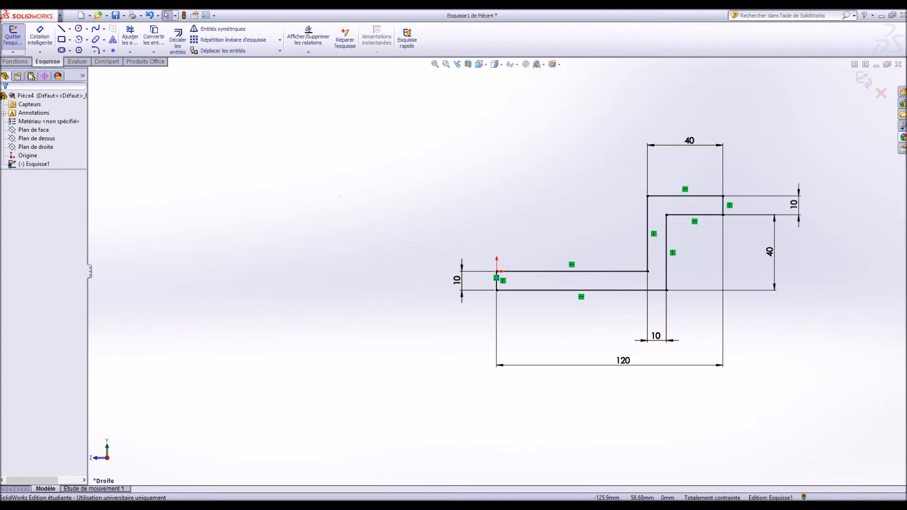
Set up an equal-distance 2 mm sketch chamfer and apply it to the profile's outer corner where the riser meets the upper arm
{"action": "left_click", "coordinate": [104, 51]}
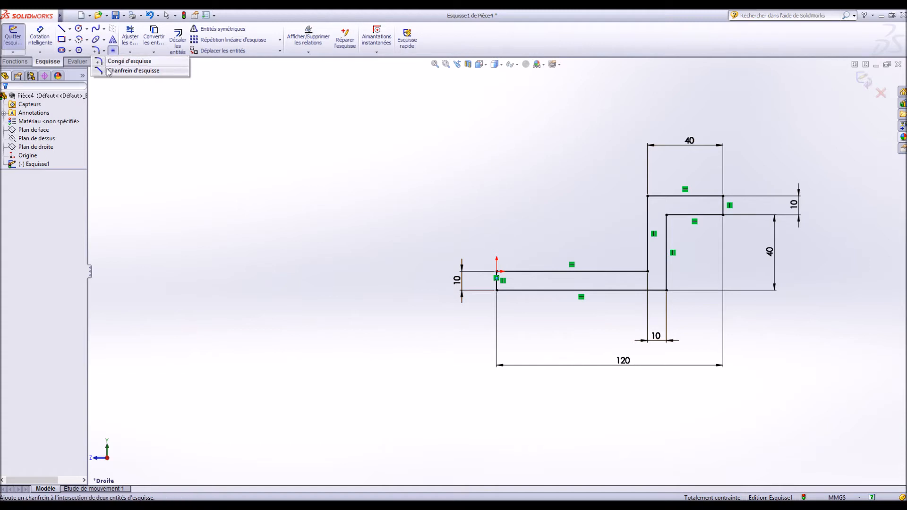
{"action": "left_click", "coordinate": [114, 71]}
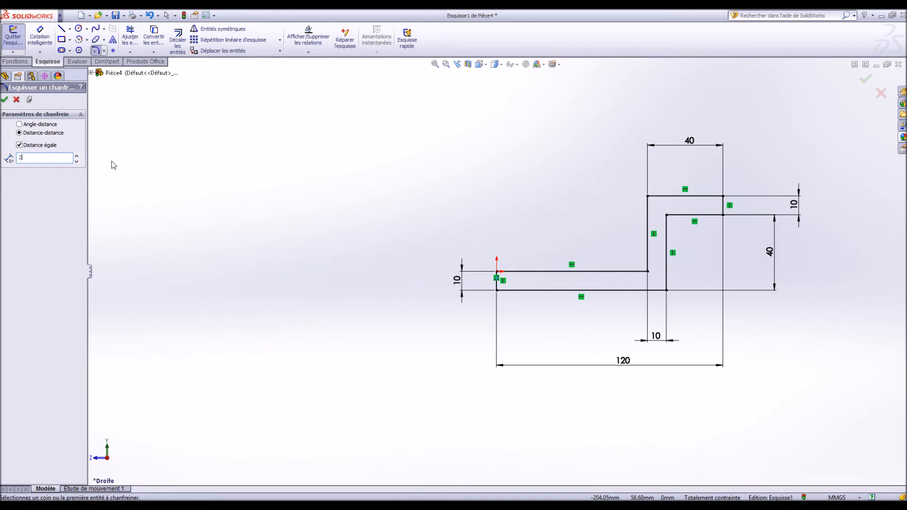
{"action": "left_click", "coordinate": [648, 197]}
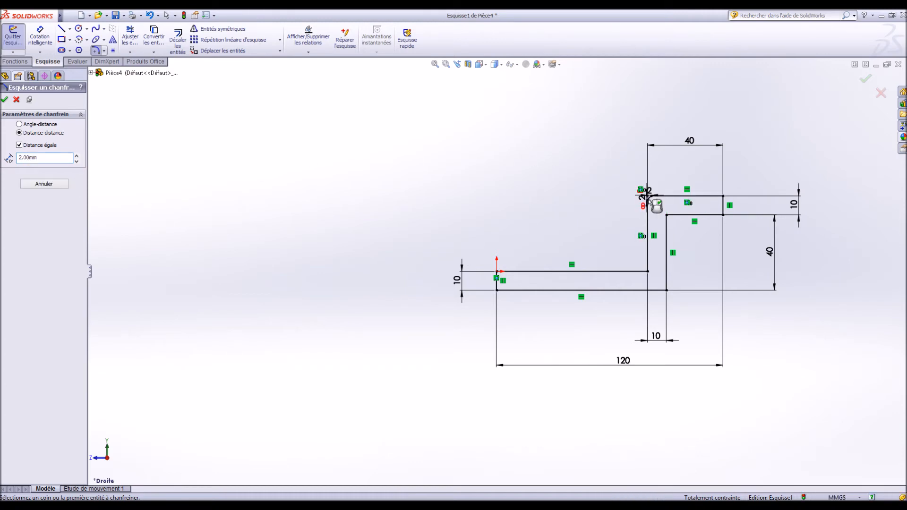
{"action": "scroll", "coordinate": [660, 222], "scroll_direction": "down", "scroll_amount": 5}
{"action": "scroll", "coordinate": [571, 162], "scroll_direction": "down", "scroll_amount": 6}
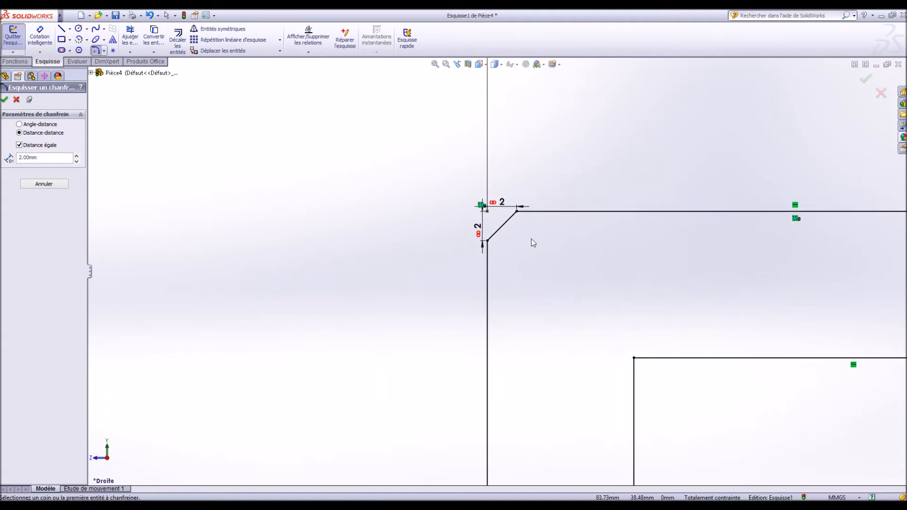
{"action": "scroll", "coordinate": [492, 234], "scroll_direction": "up", "scroll_amount": 4}
{"action": "scroll", "coordinate": [499, 238], "scroll_direction": "up", "scroll_amount": 3}
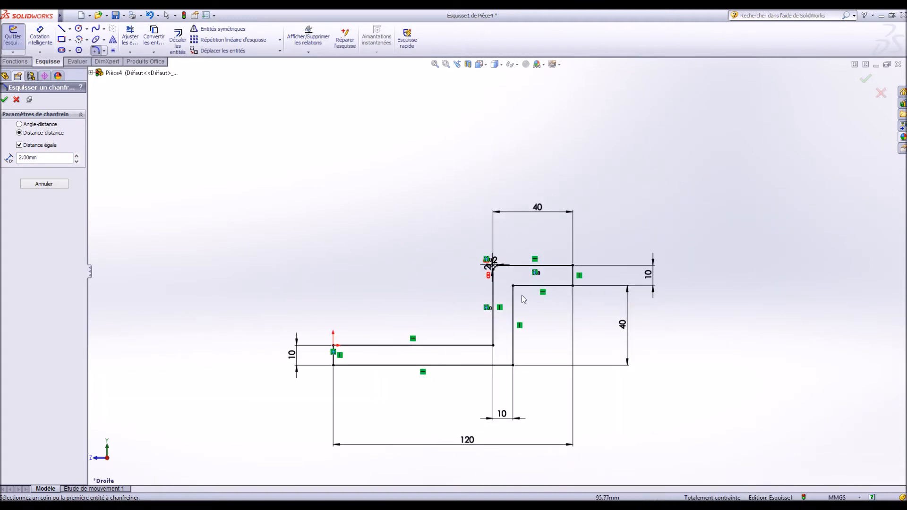
Apply the 2 mm sketch chamfer to the seven remaining corners of the stepped profile
{"action": "left_click", "coordinate": [512, 365]}
{"action": "left_click", "coordinate": [571, 286]}
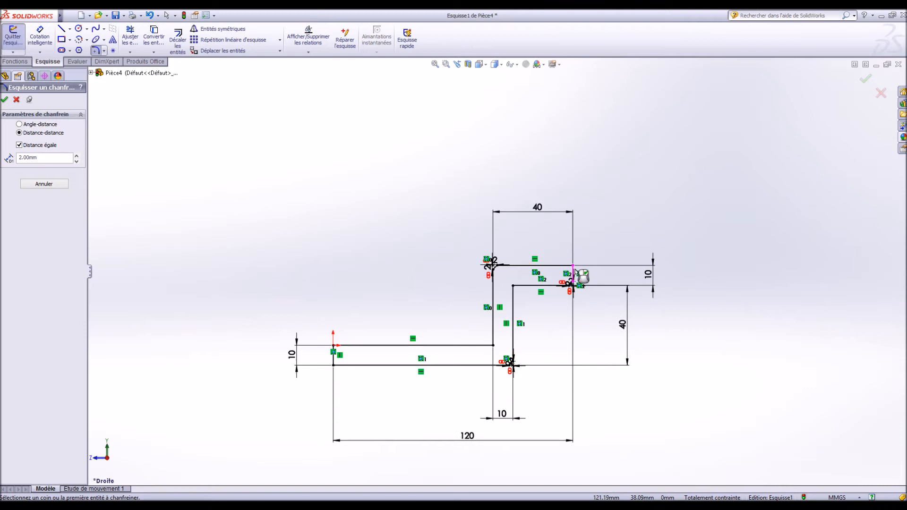
{"action": "left_click", "coordinate": [333, 345]}
{"action": "left_click", "coordinate": [333, 365]}
{"action": "left_click", "coordinate": [492, 345]}
{"action": "left_click", "coordinate": [513, 285]}
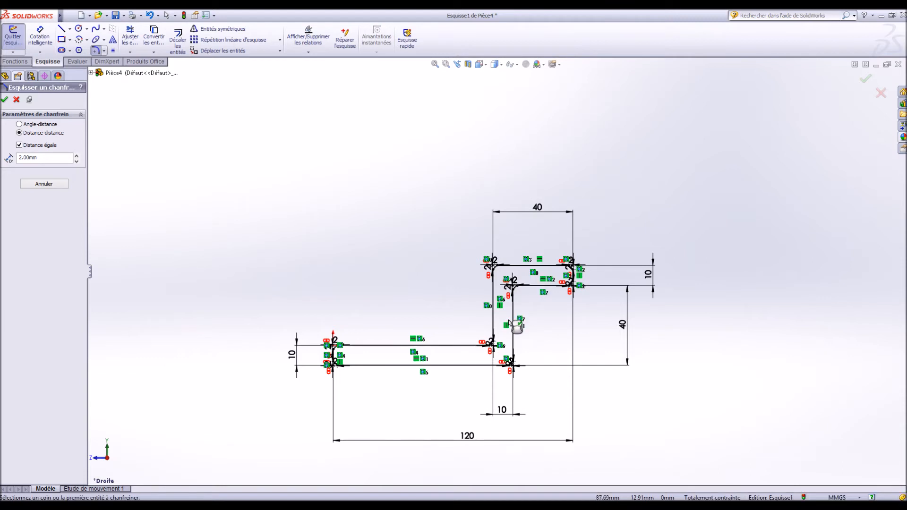
{"action": "left_click", "coordinate": [5, 100]}
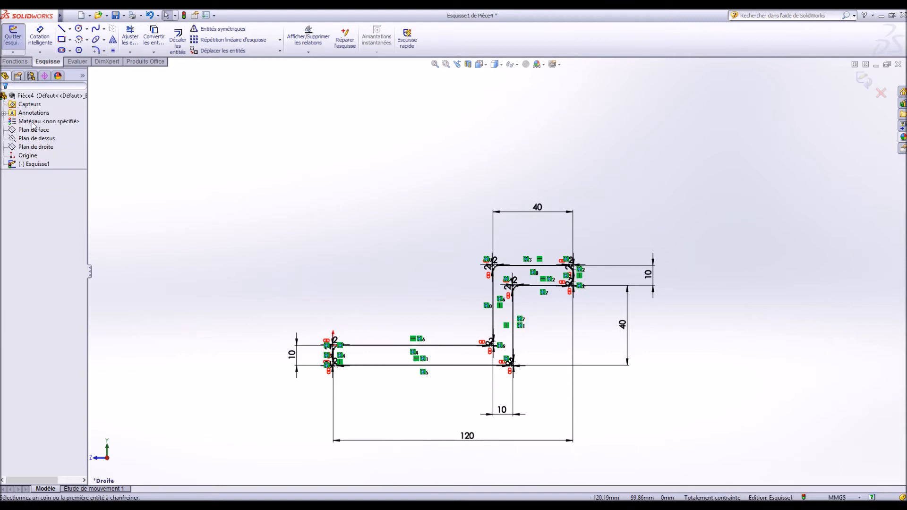
{"action": "left_click", "coordinate": [535, 207]}
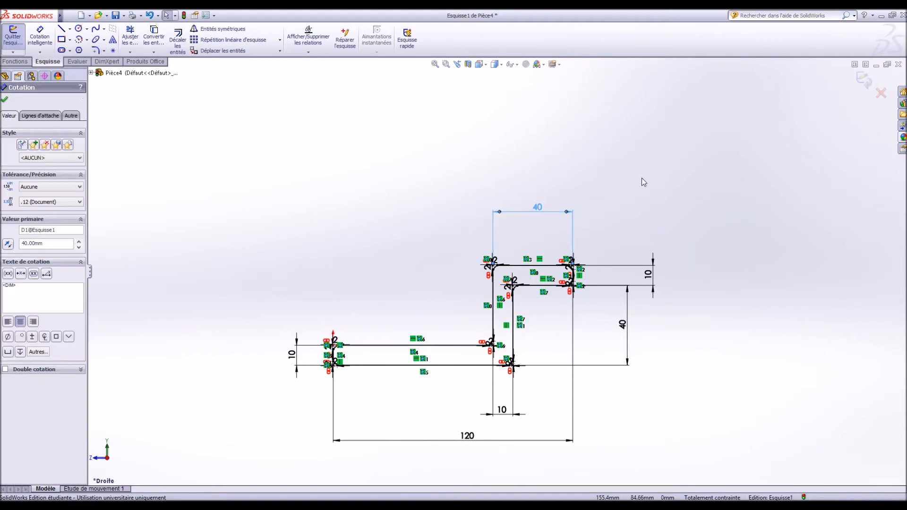
{"action": "key", "text": "Escape"}
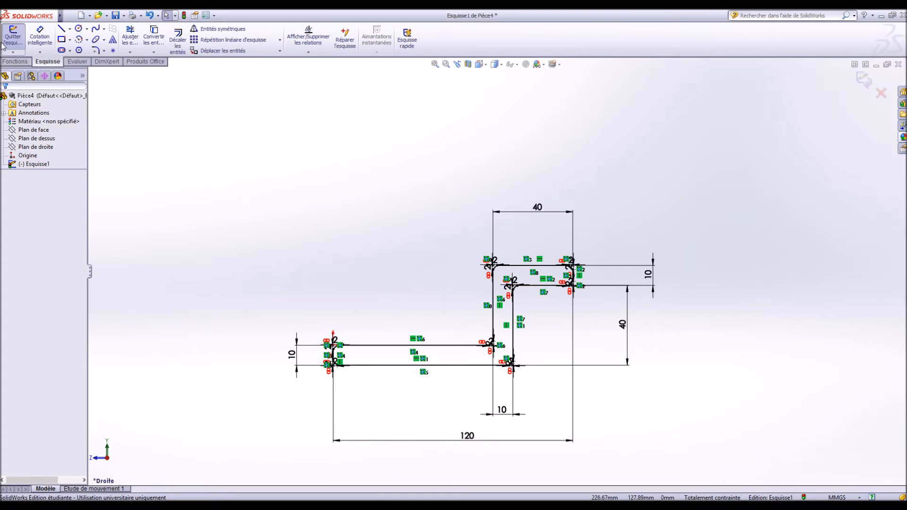
Extrude the chamfered profile as a blind boss 60 mm deep
{"action": "left_click", "coordinate": [15, 62]}
{"action": "left_click", "coordinate": [24, 40]}
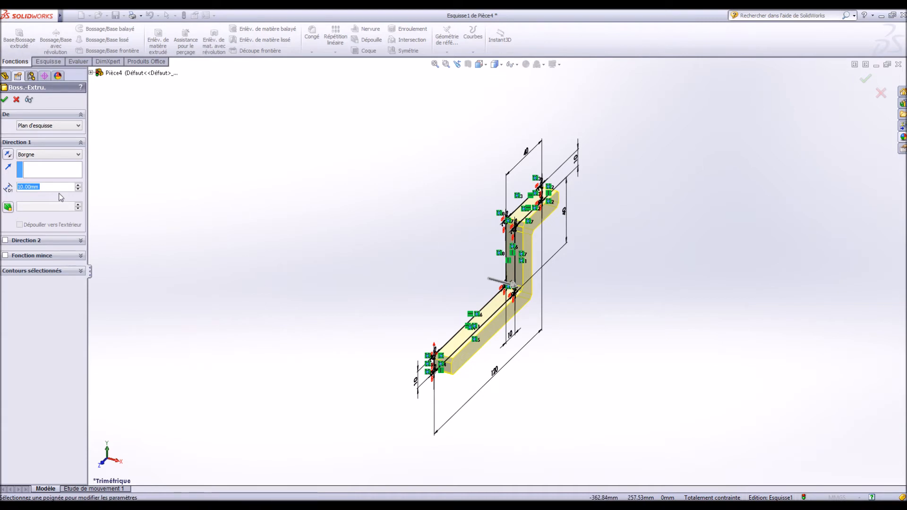
{"action": "type", "text": "60"}
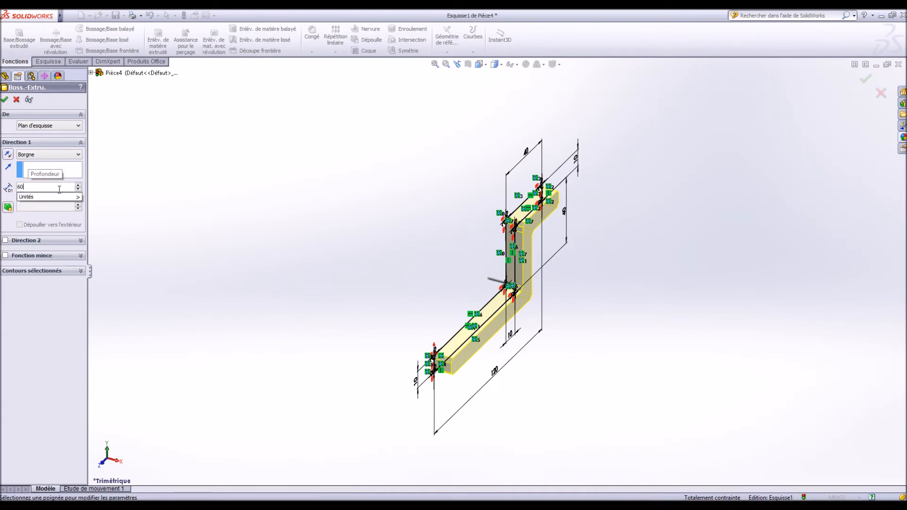
{"action": "key", "text": "Return"}
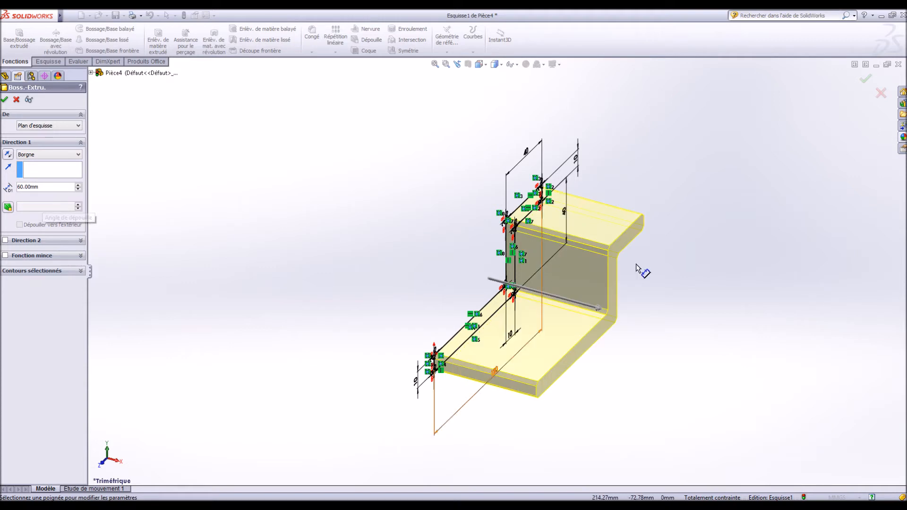
{"action": "left_click", "coordinate": [5, 99]}
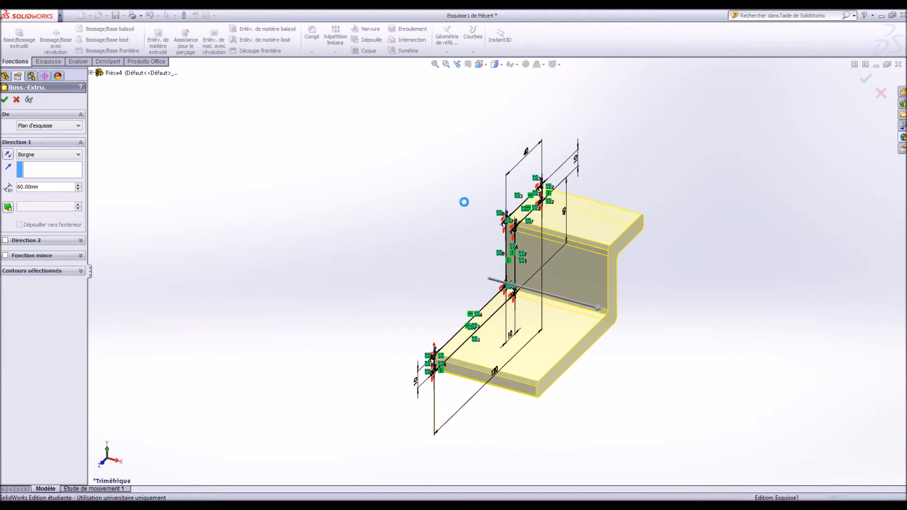
{"action": "middle_click_drag", "start_coordinate": [572, 366], "coordinate": [675, 408]}
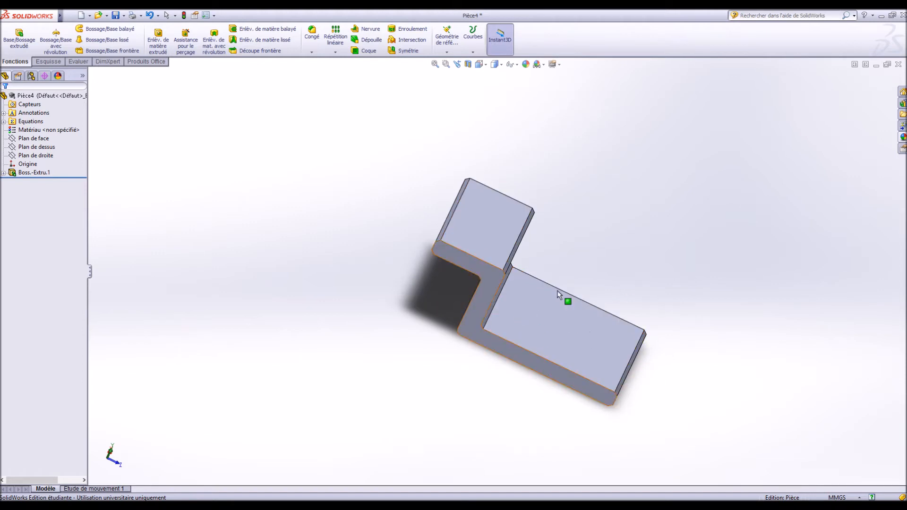
Edit the extrusion's sketch, set the profile's overall length to 130 mm, and exit the sketch to update the part
{"action": "left_click", "coordinate": [18, 174]}
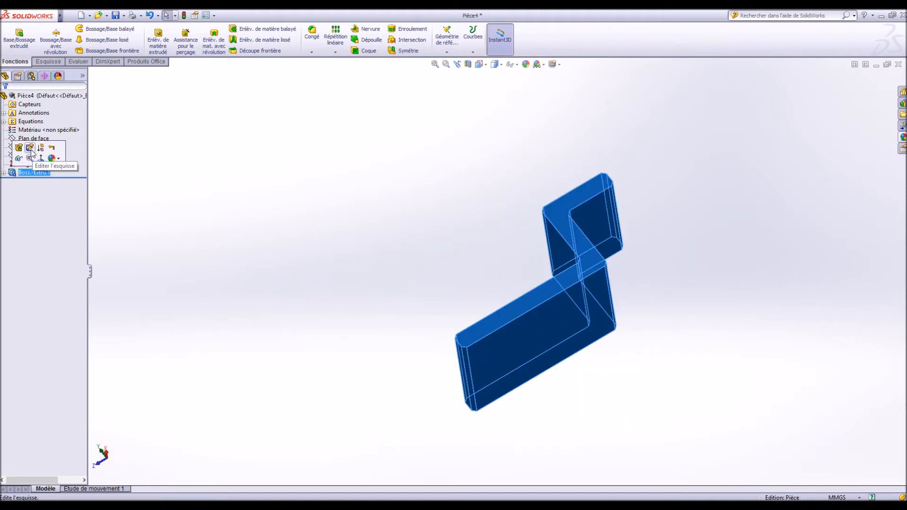
{"action": "left_click", "coordinate": [29, 148]}
{"action": "left_click", "coordinate": [480, 64]}
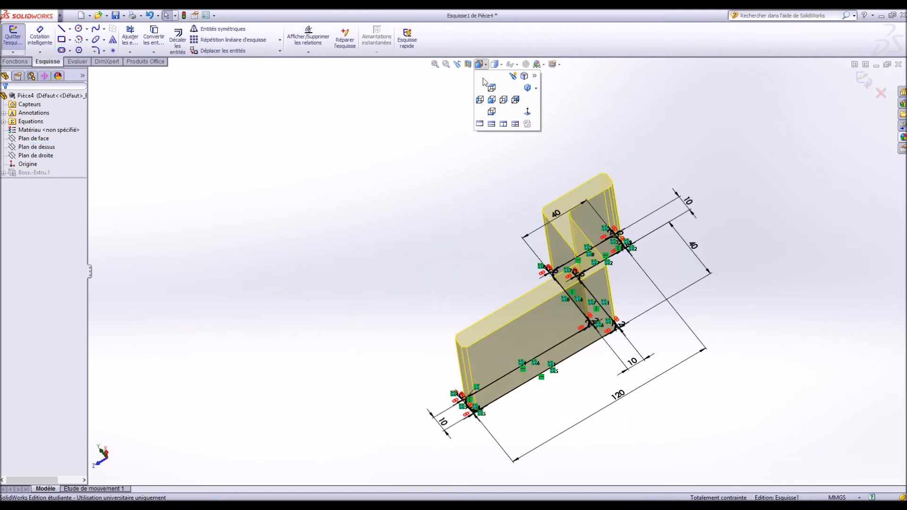
{"action": "left_click", "coordinate": [492, 98]}
{"action": "left_click", "coordinate": [483, 64]}
{"action": "left_click", "coordinate": [502, 98]}
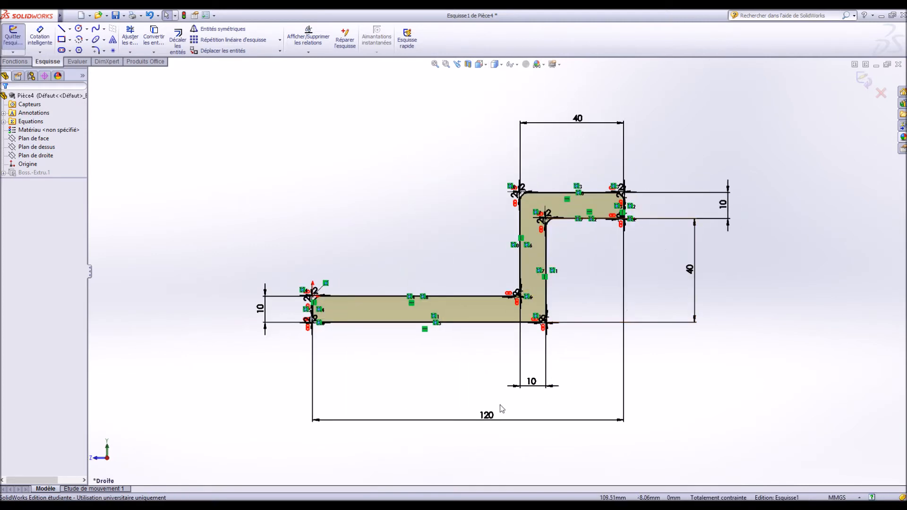
{"action": "double_click", "coordinate": [489, 418]}
{"action": "type", "text": "130"}
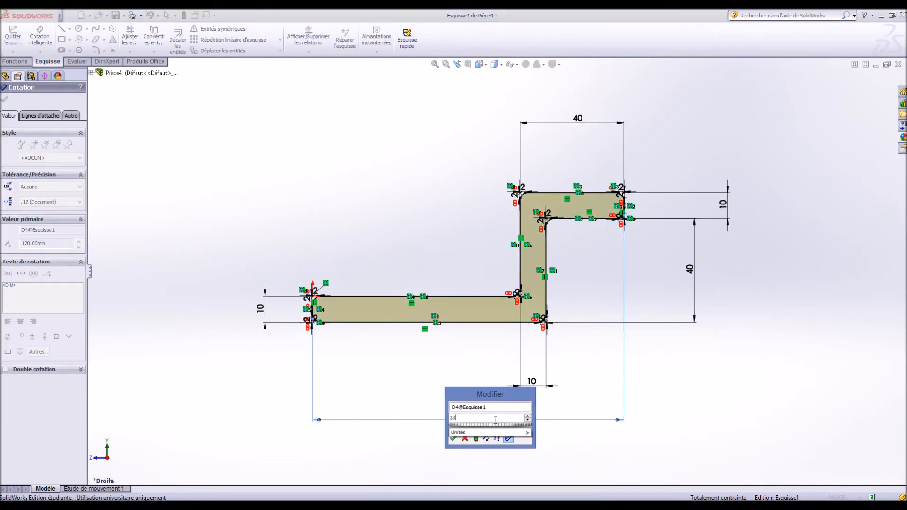
{"action": "key", "text": "Return"}
{"action": "left_click", "coordinate": [864, 83]}
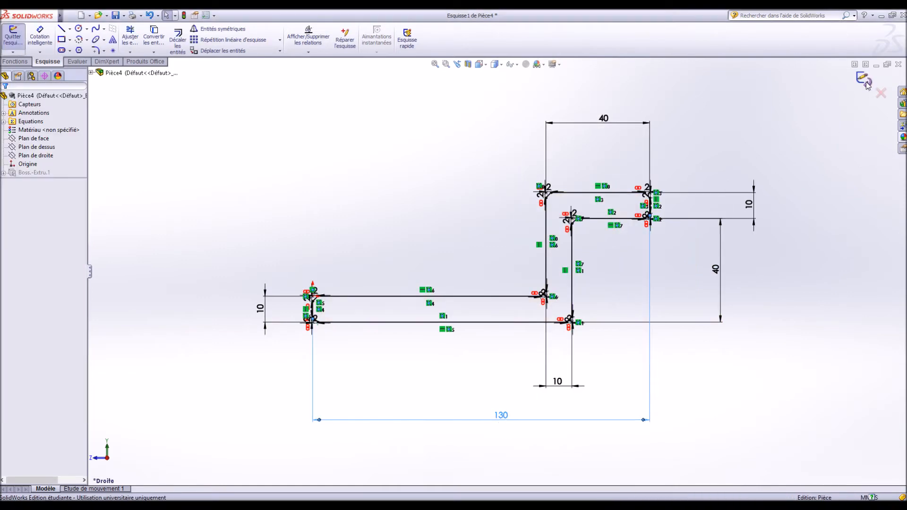
{"action": "middle_click_drag", "start_coordinate": [734, 342], "coordinate": [603, 386]}
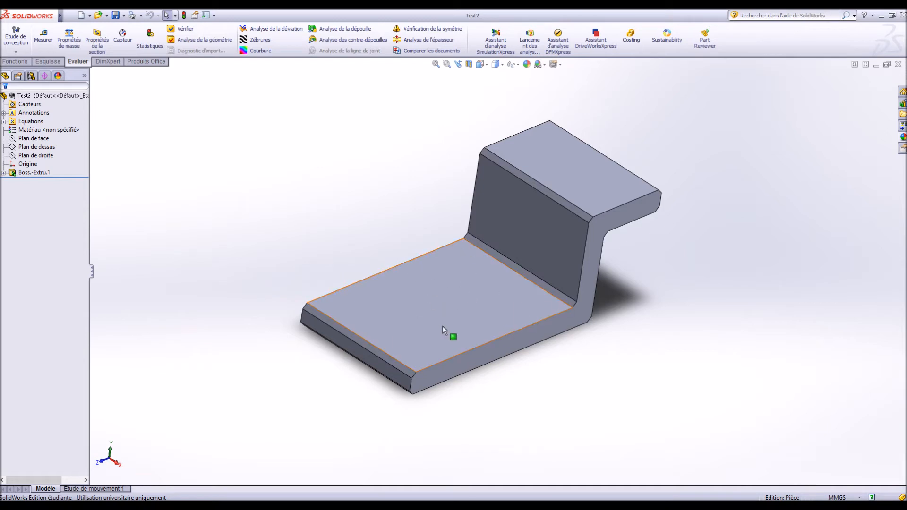
Start a sketch on the lower arm's upper face and draw a circle of about 11.9 mm radius near the corner by the origin
{"action": "left_click", "coordinate": [419, 317]}
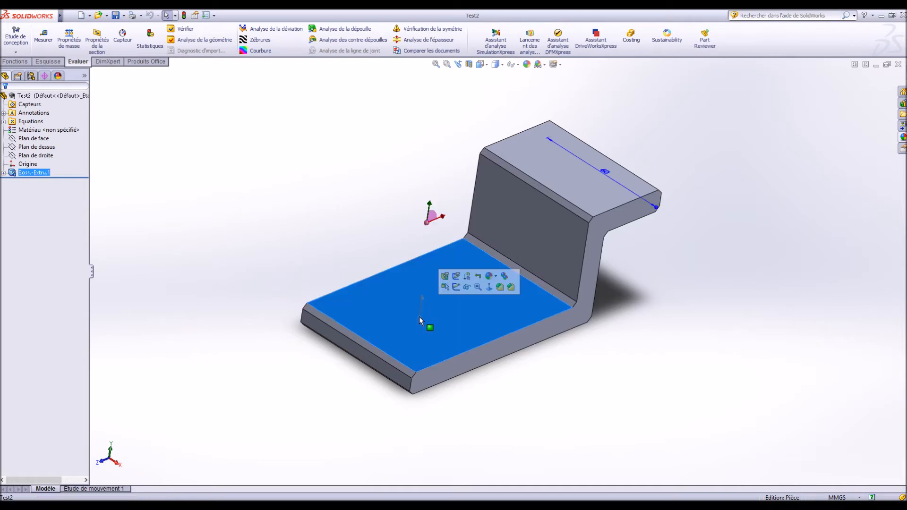
{"action": "left_click", "coordinate": [488, 290]}
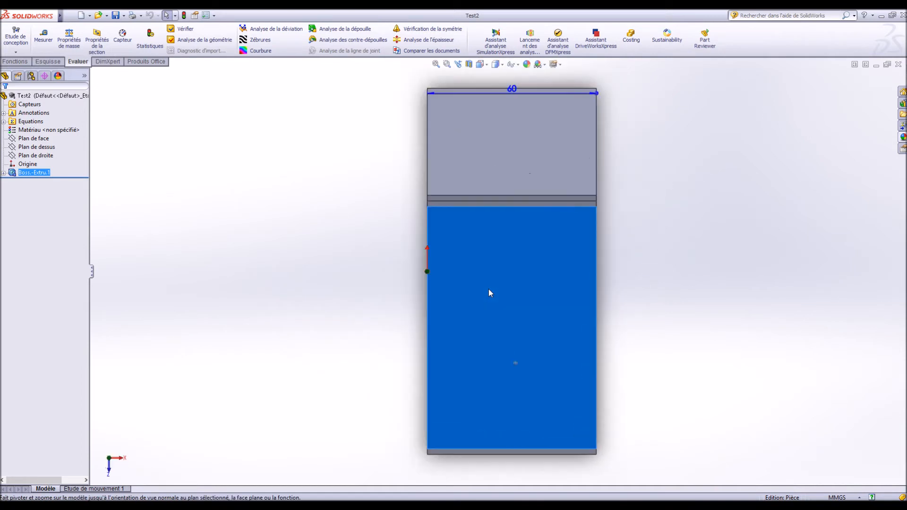
{"action": "left_click", "coordinate": [47, 61]}
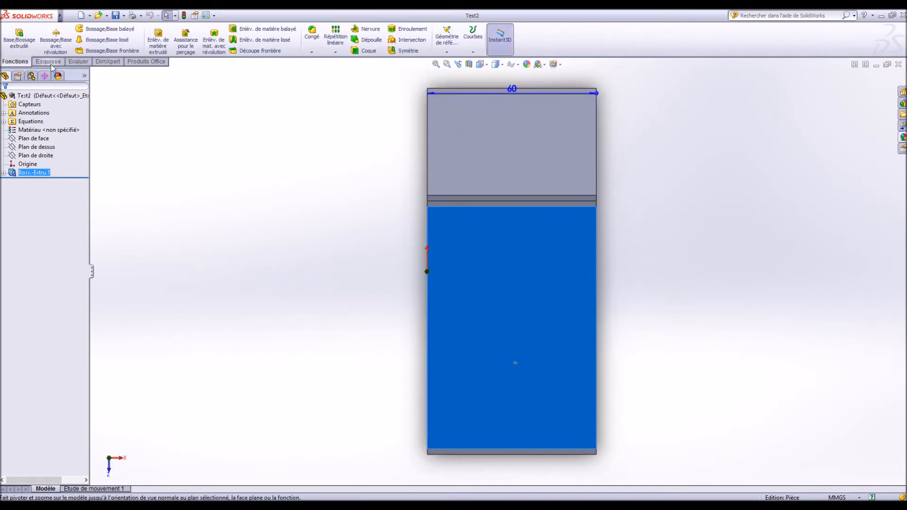
{"action": "left_click", "coordinate": [14, 37]}
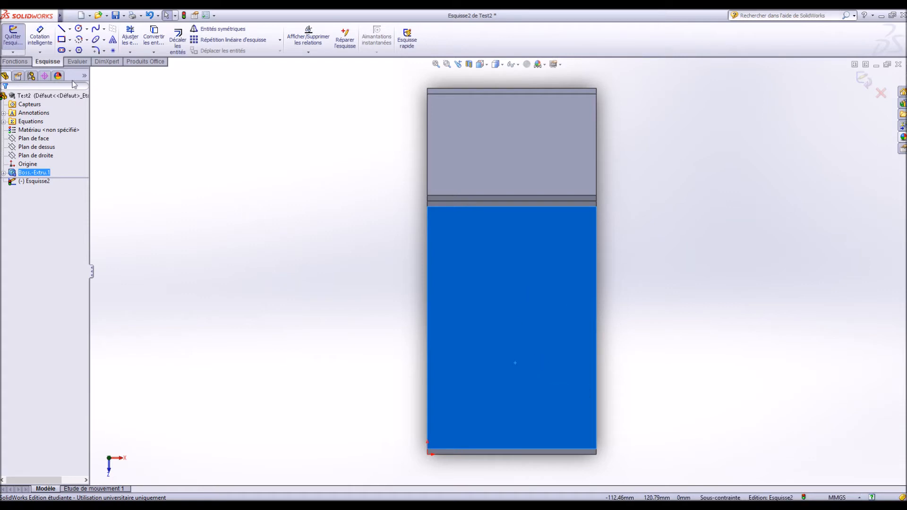
{"action": "left_click", "coordinate": [79, 29]}
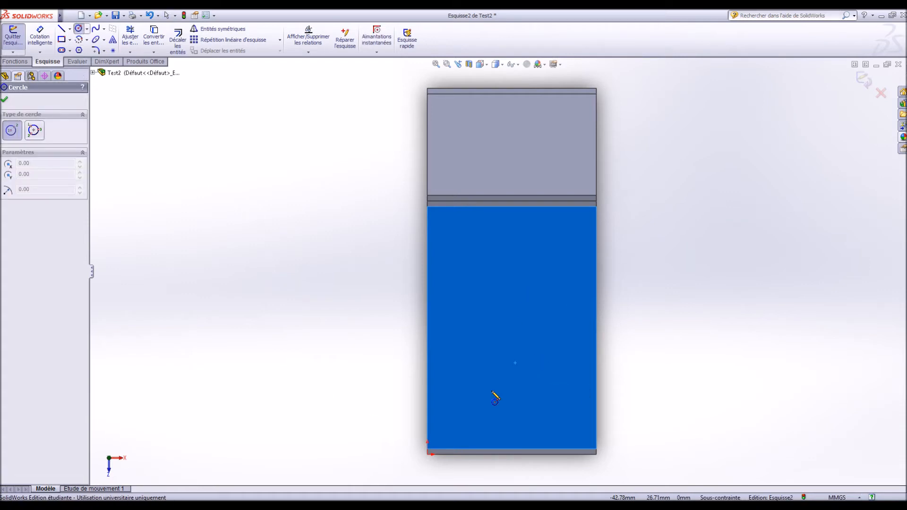
{"action": "left_click", "coordinate": [467, 390]}
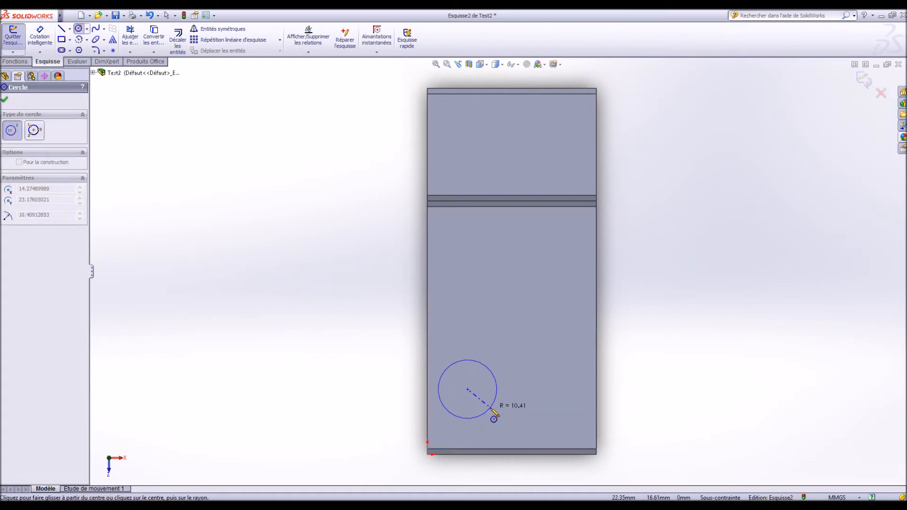
{"action": "left_click", "coordinate": [494, 409]}
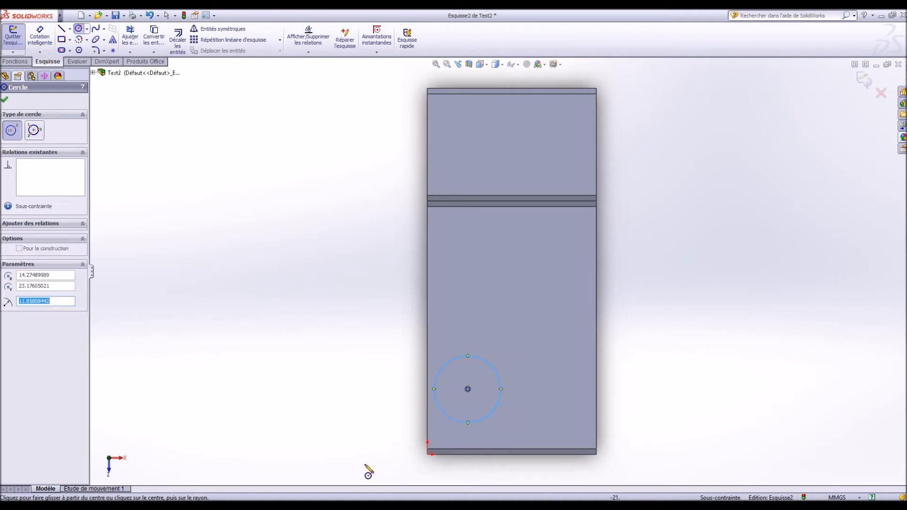
Dimension the circle's diameter at 6 mm
{"action": "left_click", "coordinate": [46, 36]}
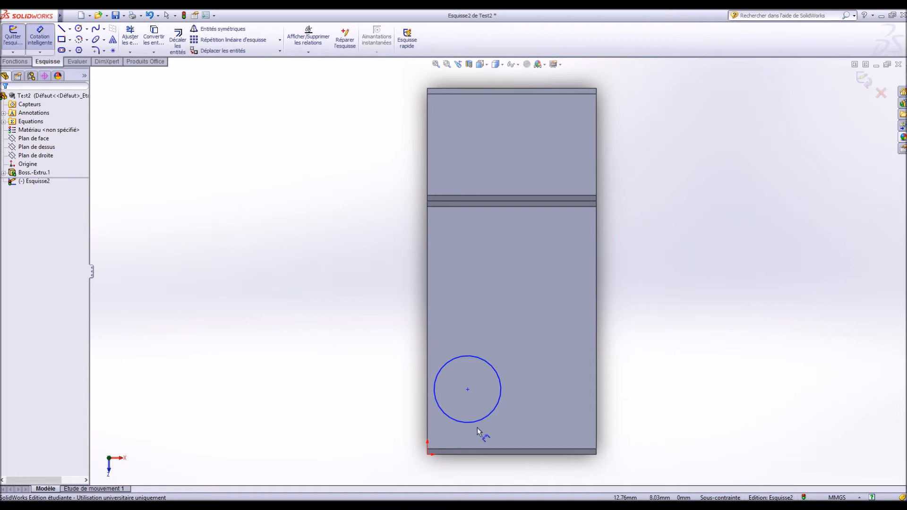
{"action": "left_click", "coordinate": [447, 418]}
{"action": "left_click", "coordinate": [449, 417]}
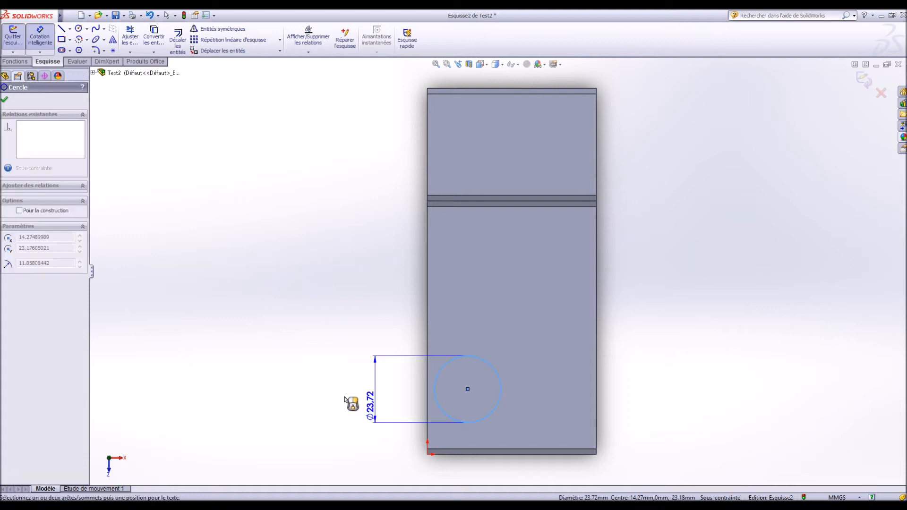
{"action": "left_click", "coordinate": [343, 397]}
{"action": "type", "text": "6"}
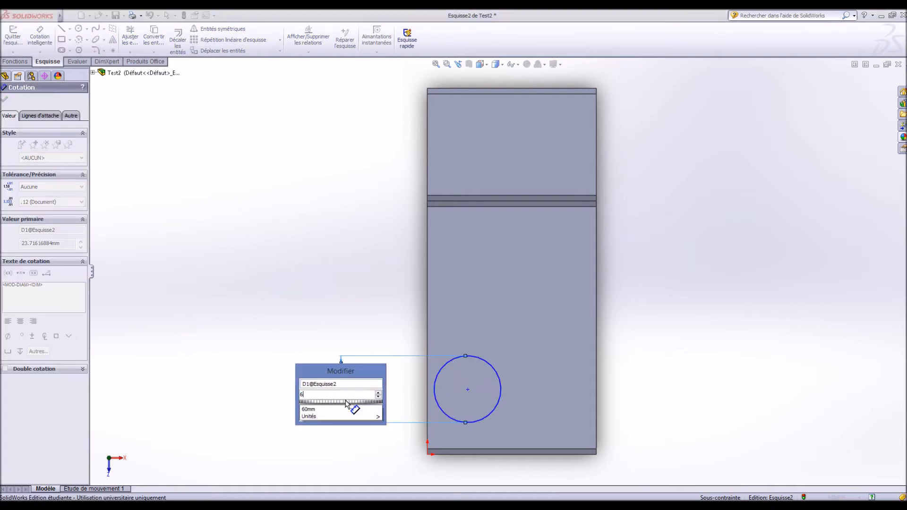
{"action": "key", "text": "Return"}
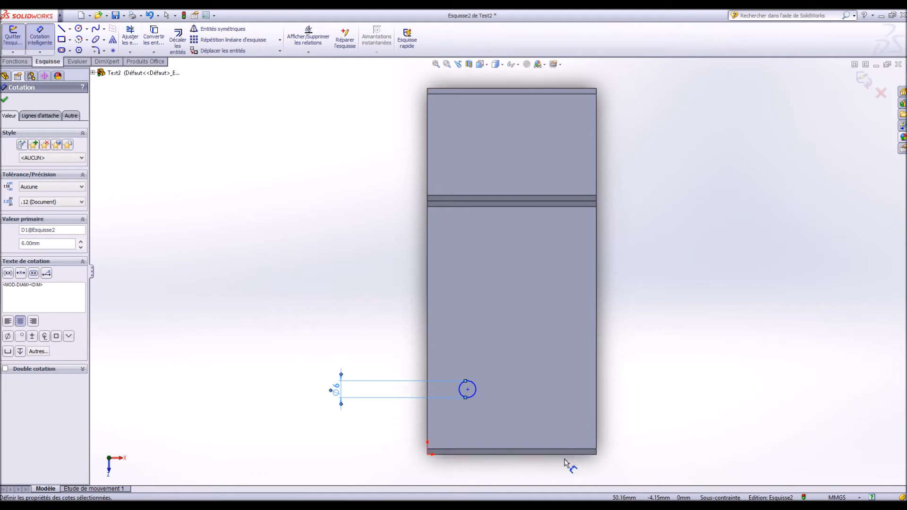
Dimension the circle's centre at 10 mm from the arm's long side edge by the origin
{"action": "scroll", "coordinate": [571, 463], "scroll_direction": "down", "scroll_amount": 2}
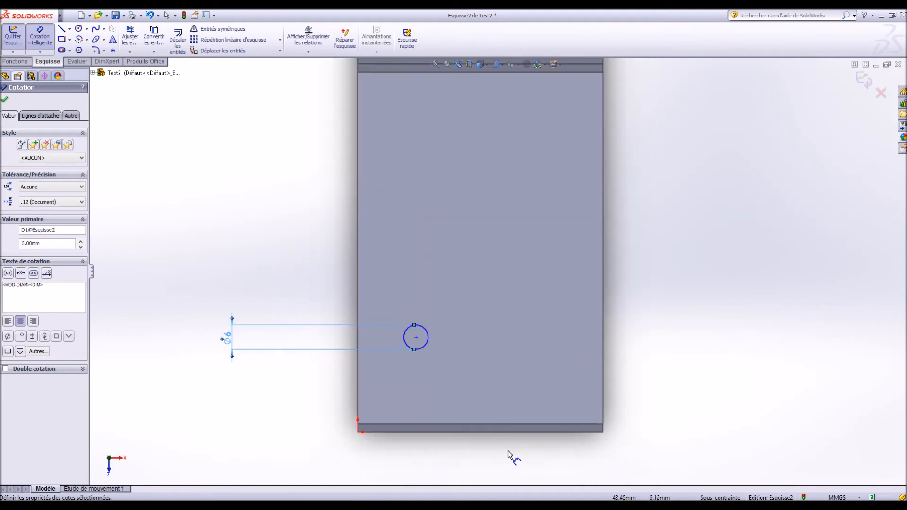
{"action": "left_click", "coordinate": [426, 345]}
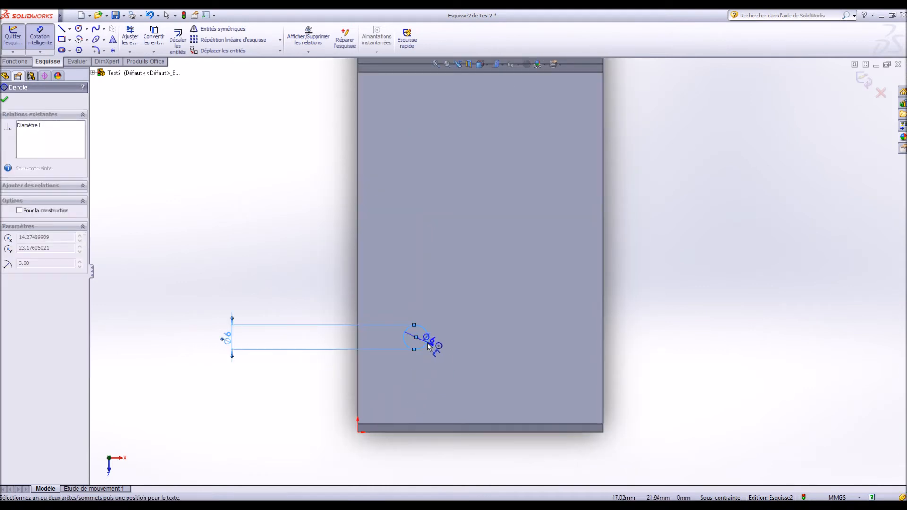
{"action": "left_click", "coordinate": [358, 383]}
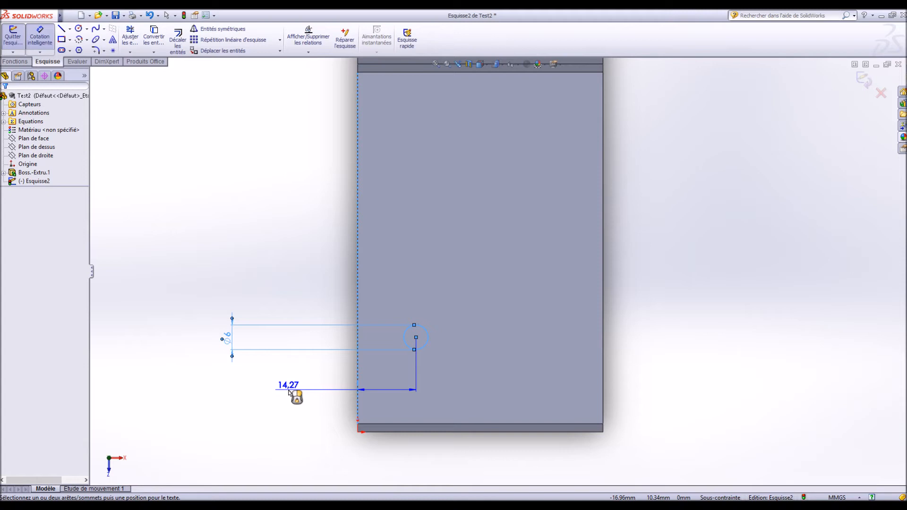
{"action": "left_click", "coordinate": [289, 392]}
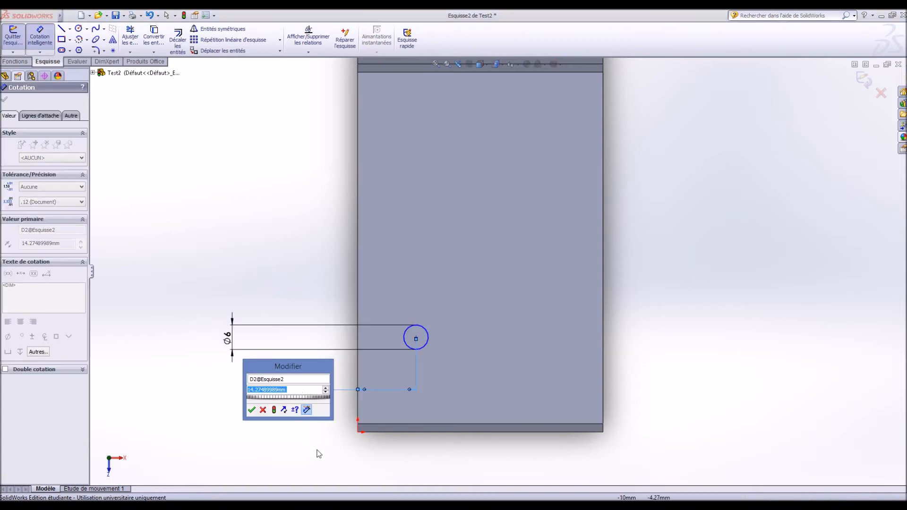
{"action": "type", "text": "10"}
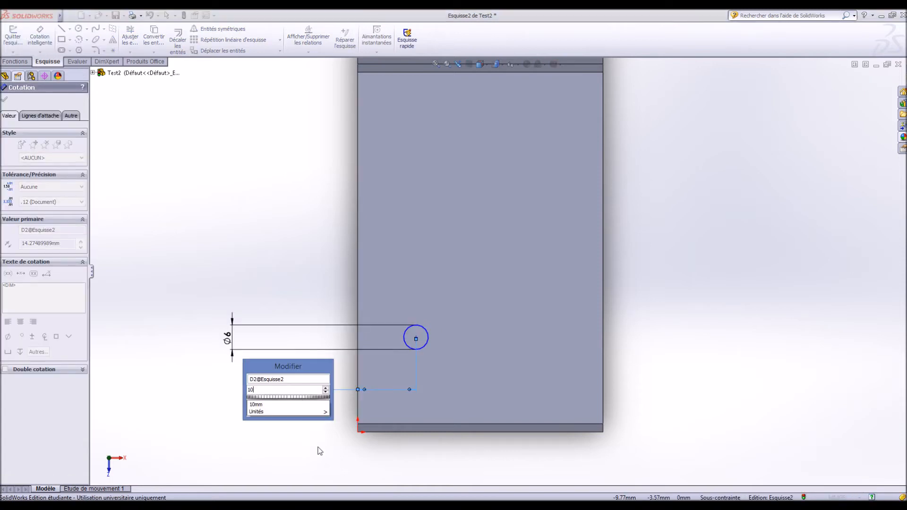
{"action": "key", "text": "Return"}
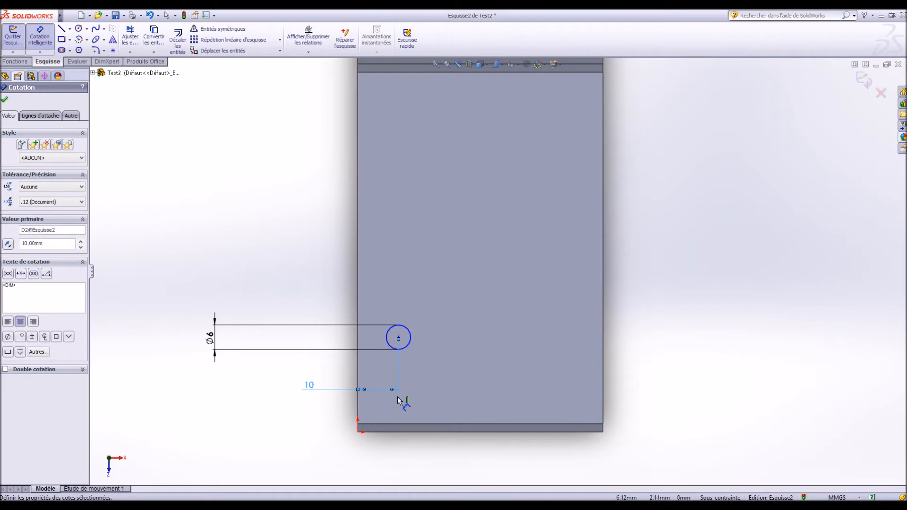
Dimension the circle's centre at 10 mm from the arm's outer end edge and finish dimensioning
{"action": "left_click", "coordinate": [410, 341]}
{"action": "left_click", "coordinate": [410, 433]}
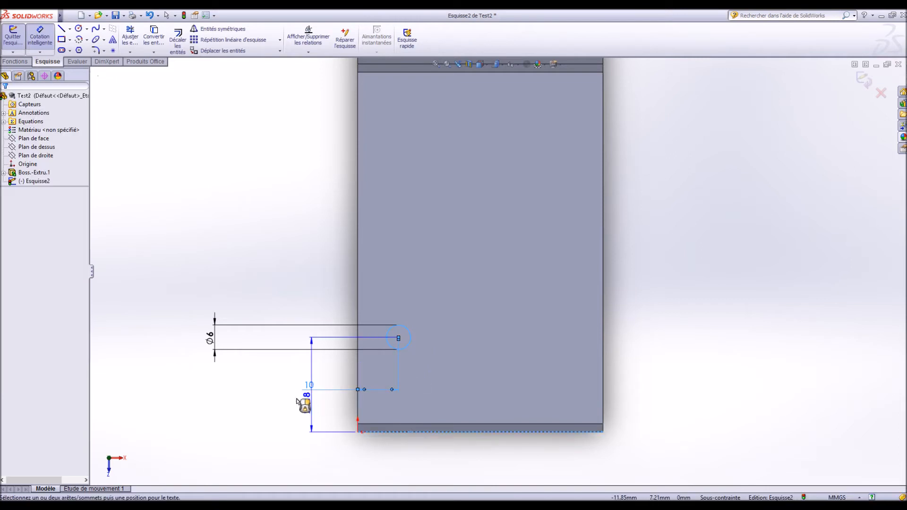
{"action": "left_click", "coordinate": [274, 395]}
{"action": "type", "text": "10"}
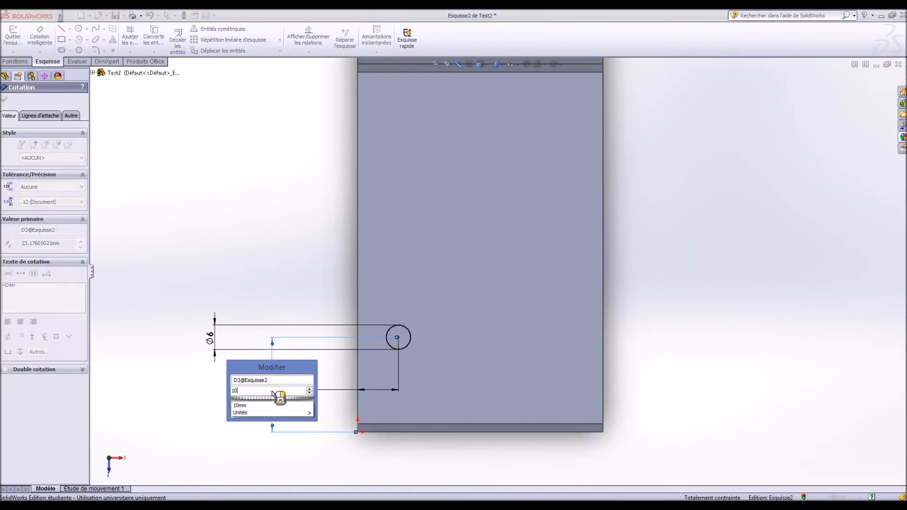
{"action": "key", "text": "Return"}
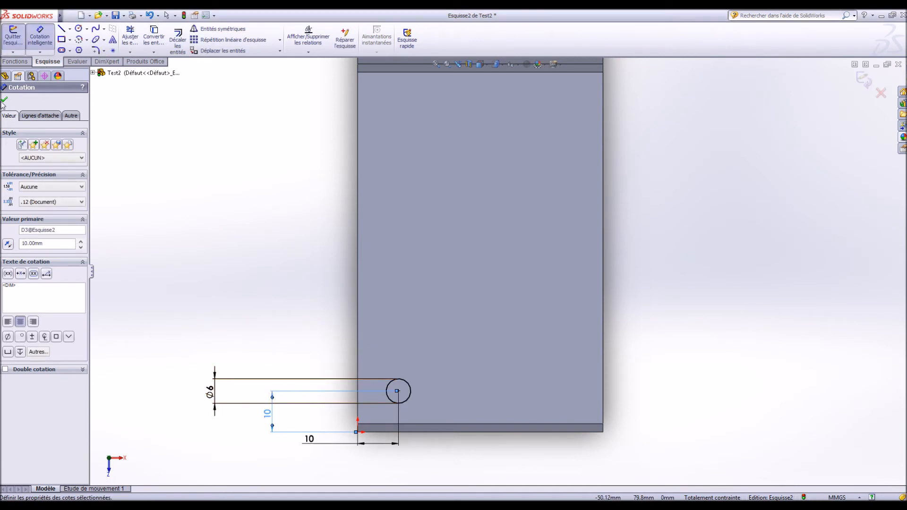
{"action": "left_click", "coordinate": [3, 101]}
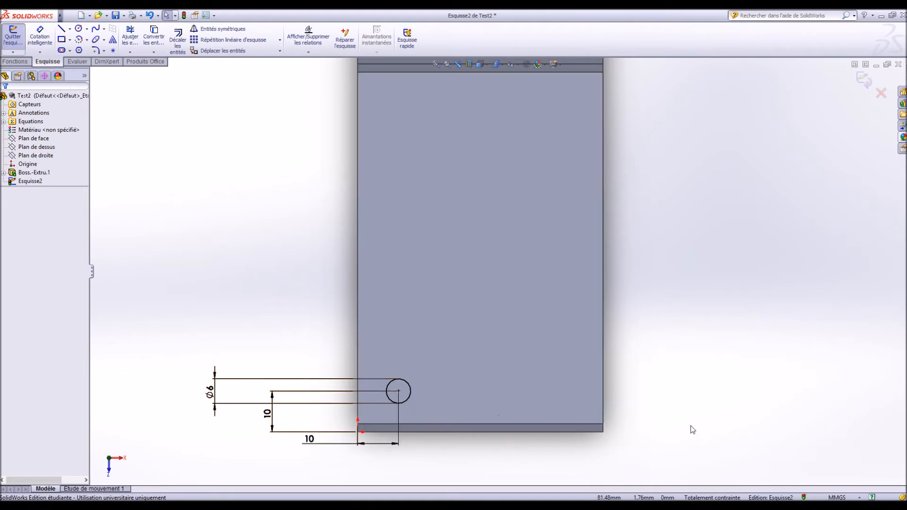
Cut the circle into the lower arm as a blind extruded cut 5 mm deep
{"action": "mouse_move", "coordinate": [687, 433]}
{"action": "middle_mouse_down"}
{"action": "mouse_move", "coordinate": [614, 239]}
{"action": "mouse_move", "coordinate": [656, 418]}
{"action": "mouse_move", "coordinate": [712, 419]}
{"action": "mouse_move", "coordinate": [716, 299]}
{"action": "mouse_move", "coordinate": [548, 218]}
{"action": "mouse_move", "coordinate": [510, 252]}
{"action": "mouse_move", "coordinate": [540, 220]}
{"action": "mouse_move", "coordinate": [645, 229]}
{"action": "mouse_move", "coordinate": [675, 219]}
{"action": "mouse_move", "coordinate": [536, 408]}
{"action": "middle_mouse_up"}
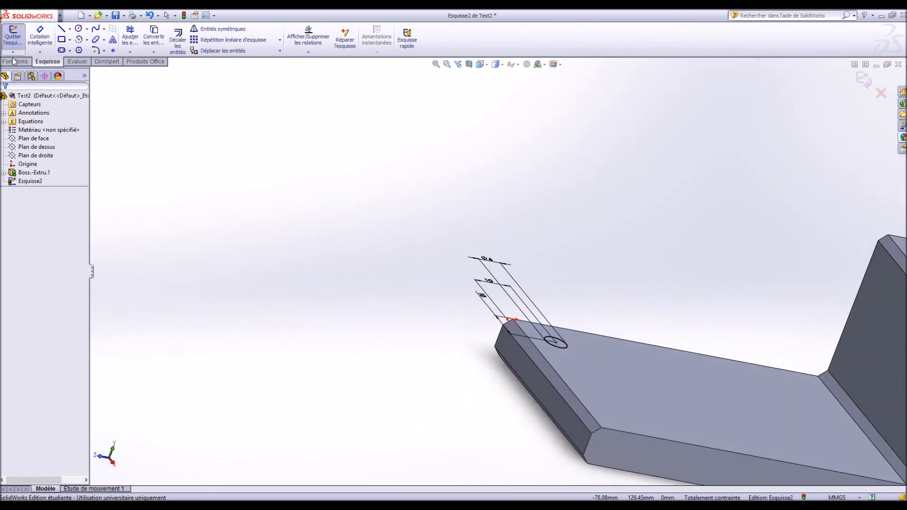
{"action": "mouse_move", "coordinate": [424, 341]}
{"action": "middle_mouse_down"}
{"action": "mouse_move", "coordinate": [415, 376]}
{"action": "mouse_move", "coordinate": [400, 370]}
{"action": "middle_mouse_up"}
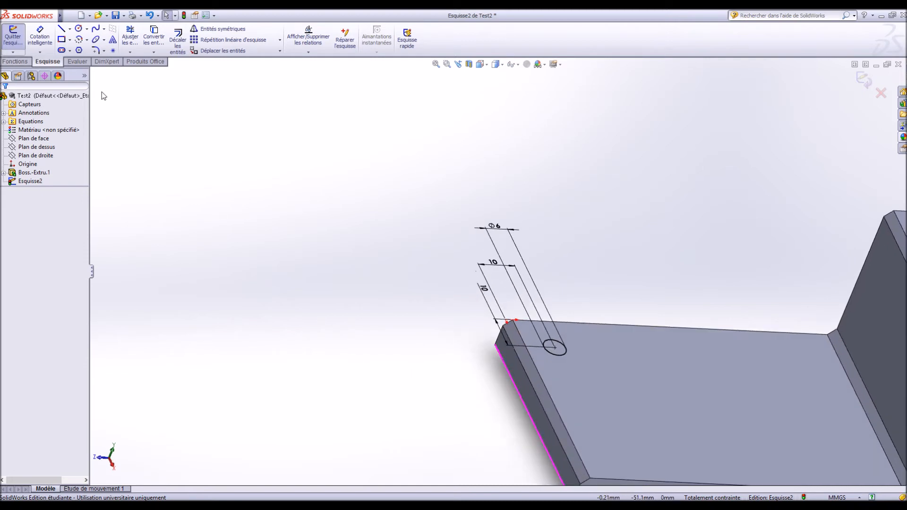
{"action": "left_click", "coordinate": [16, 63]}
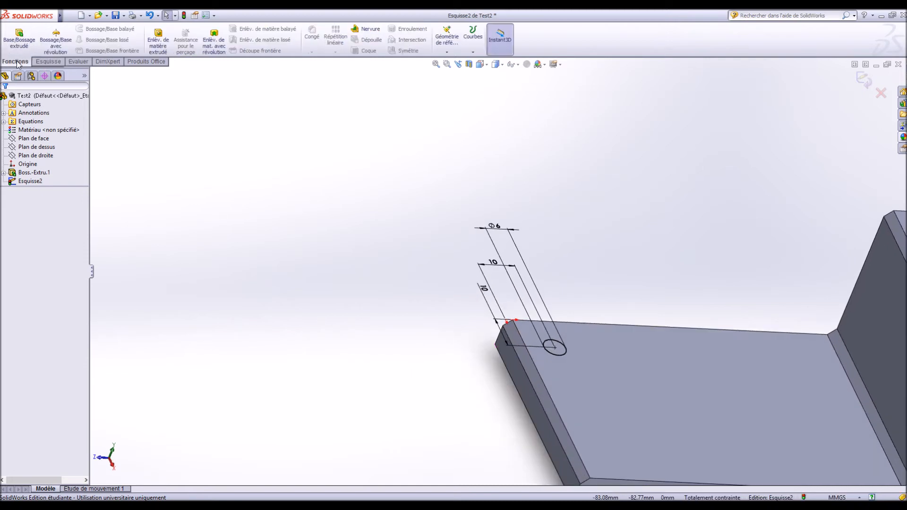
{"action": "left_click", "coordinate": [164, 42]}
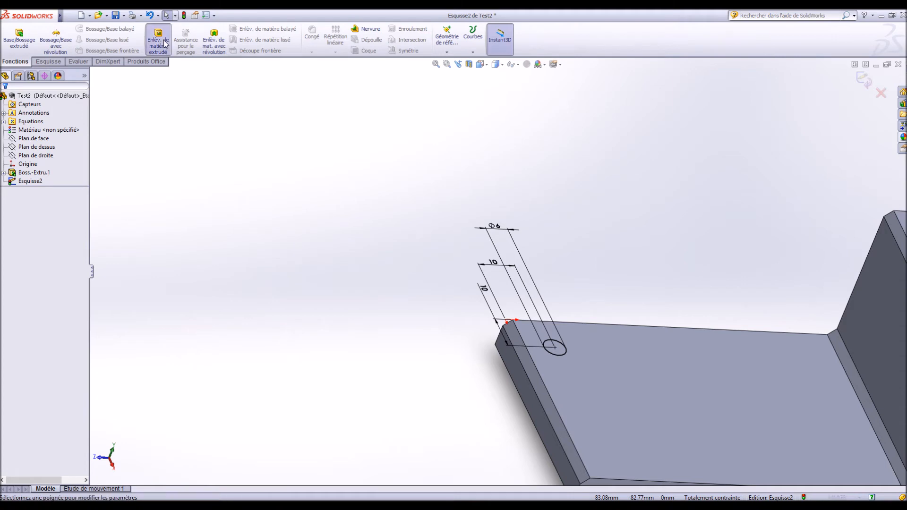
{"action": "middle_click_drag", "start_coordinate": [423, 422], "coordinate": [463, 326]}
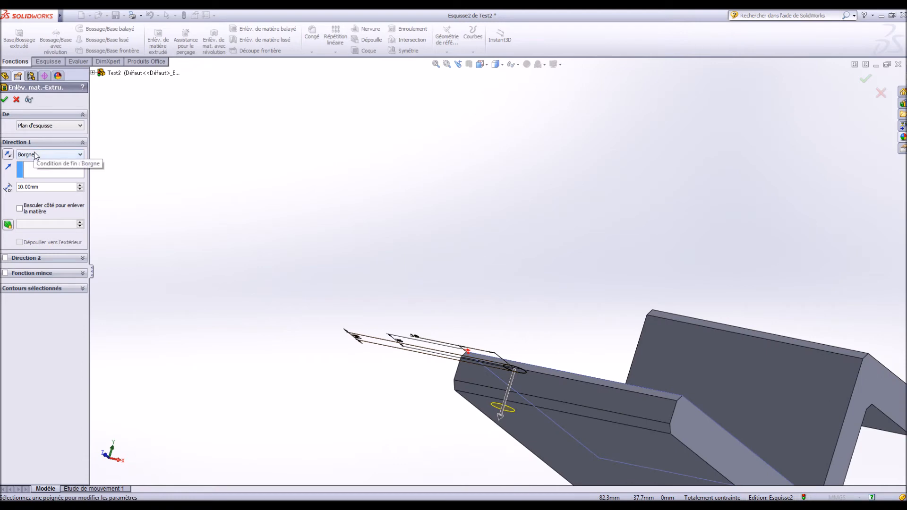
{"action": "left_click_drag", "start_coordinate": [61, 186], "coordinate": [1, 199]}
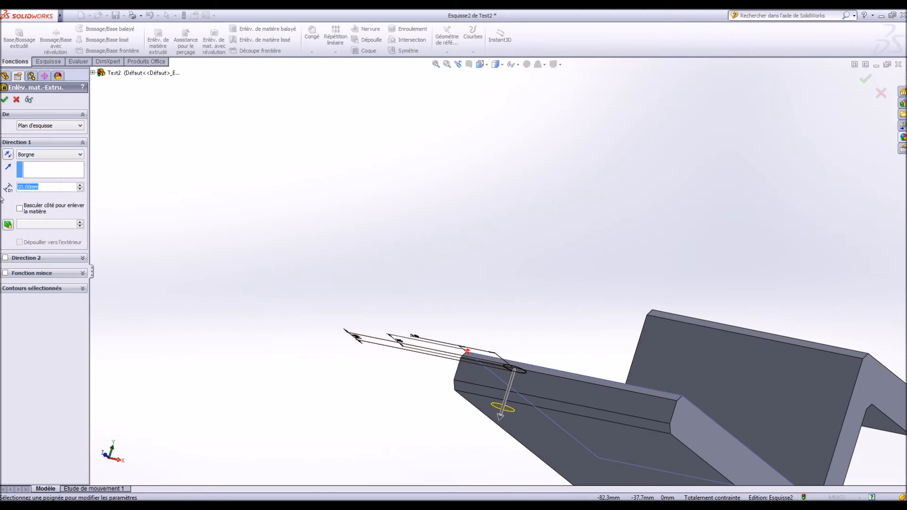
{"action": "type", "text": "5"}
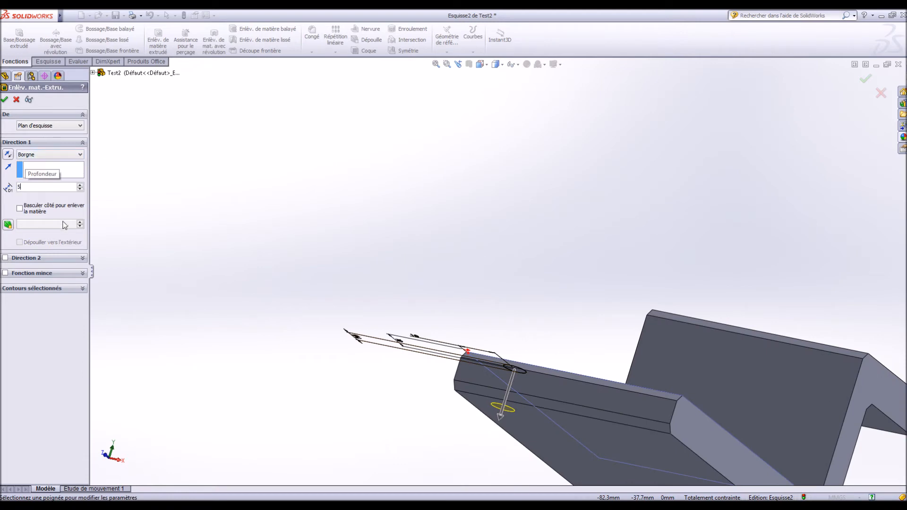
{"action": "left_click", "coordinate": [45, 204]}
{"action": "left_click", "coordinate": [20, 209]}
{"action": "left_click", "coordinate": [4, 100]}
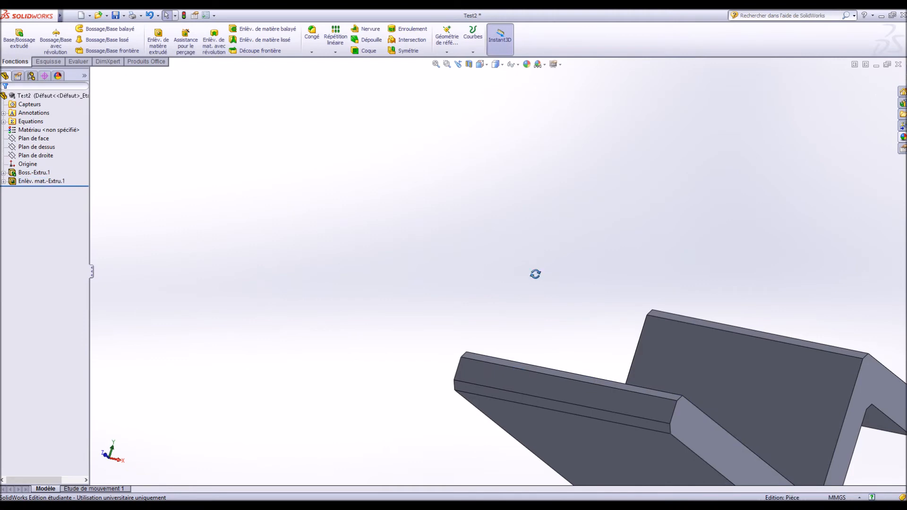
Inspect the hole's depth with hidden lines shown, and restore the shaded display with edges
{"action": "key", "text": "ctrl+7"}
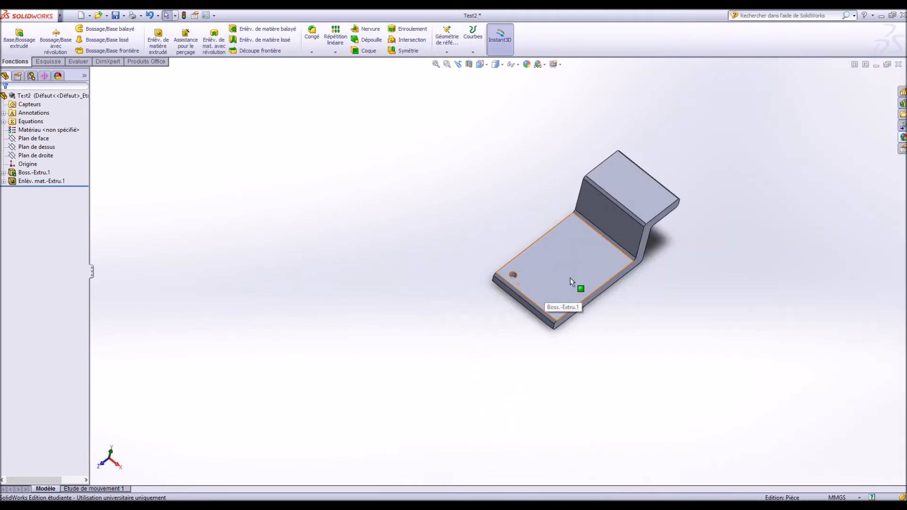
{"action": "scroll", "coordinate": [515, 278], "scroll_direction": "down", "scroll_amount": 10}
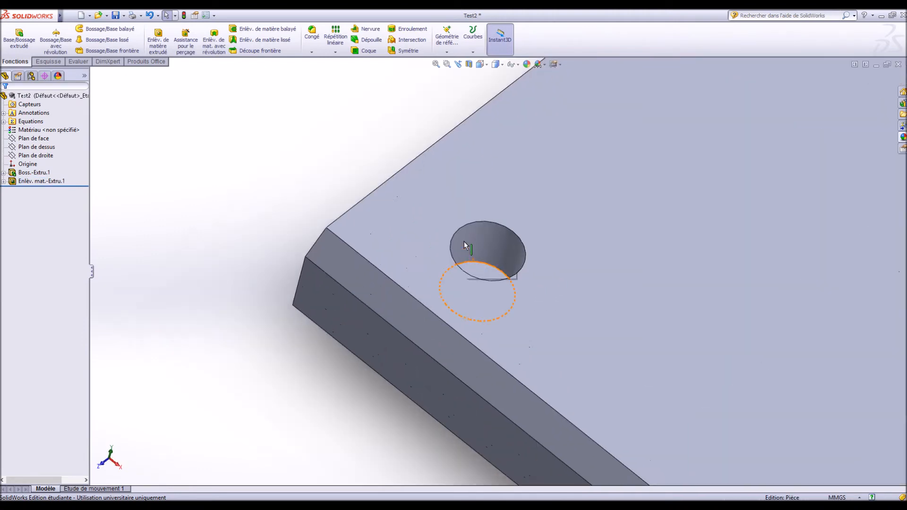
{"action": "left_click", "coordinate": [501, 64]}
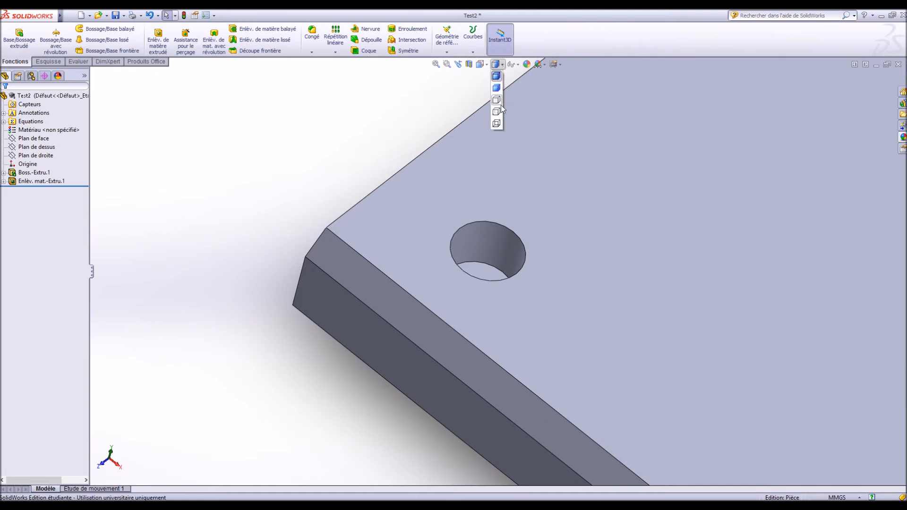
{"action": "left_click", "coordinate": [497, 112]}
{"action": "middle_click_drag", "start_coordinate": [658, 360], "coordinate": [633, 328]}
{"action": "left_click", "coordinate": [501, 65]}
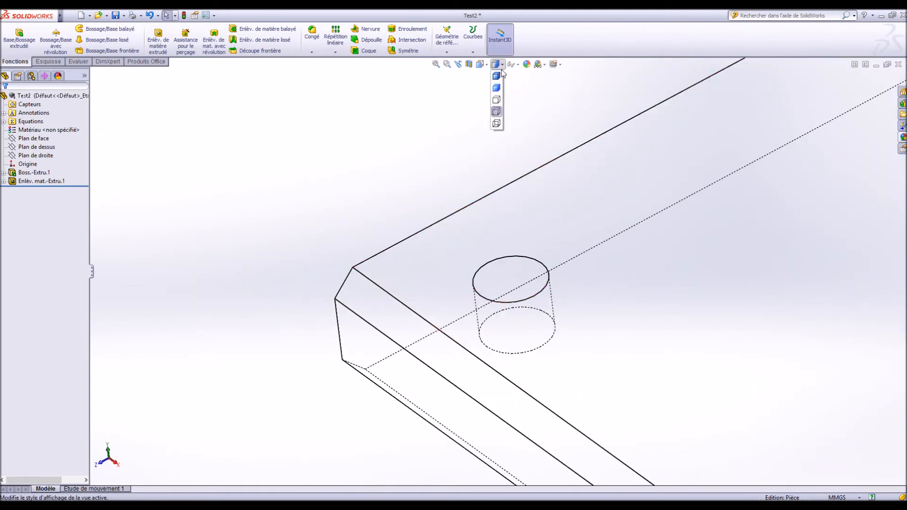
{"action": "left_click", "coordinate": [500, 76]}
Edit the hole's extruded cut and set its blind depth to 10 mm
{"action": "left_click", "coordinate": [41, 181]}
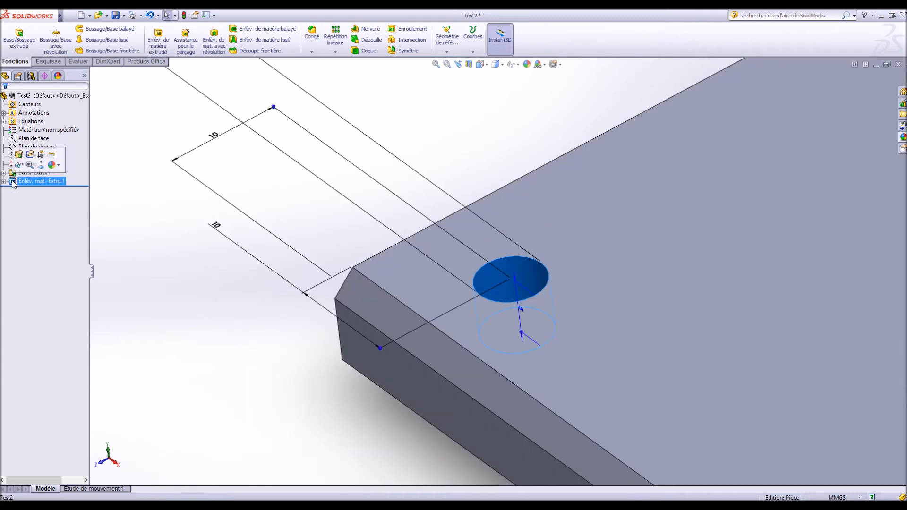
{"action": "left_click", "coordinate": [30, 154]}
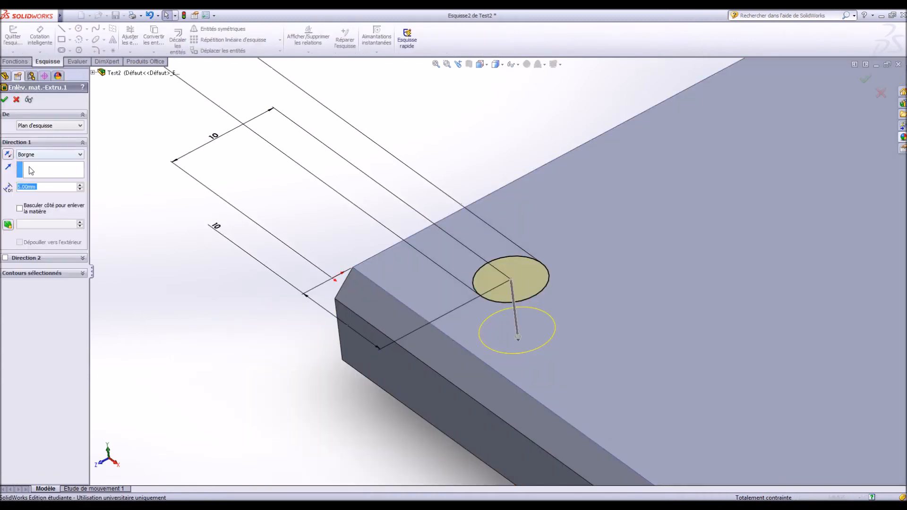
{"action": "type", "text": "10"}
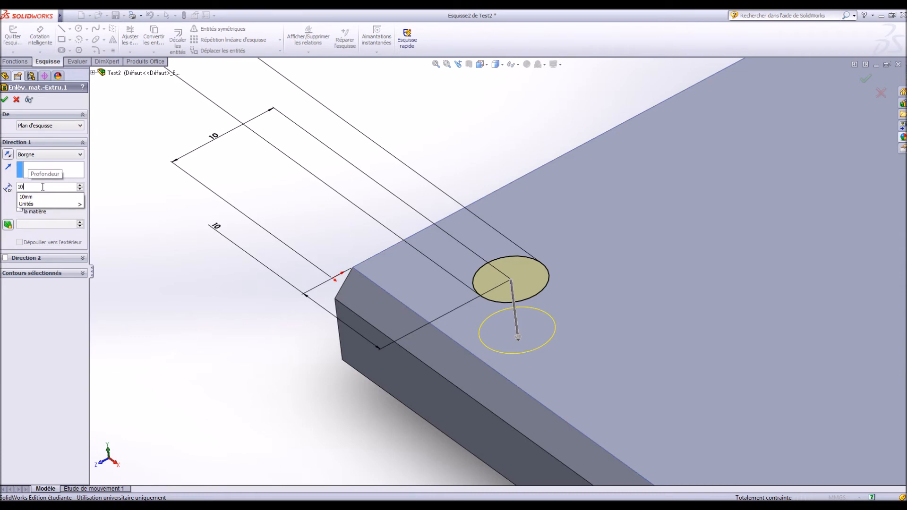
{"action": "key", "text": "Return"}
{"action": "middle_click_drag", "start_coordinate": [270, 360], "coordinate": [290, 304]}
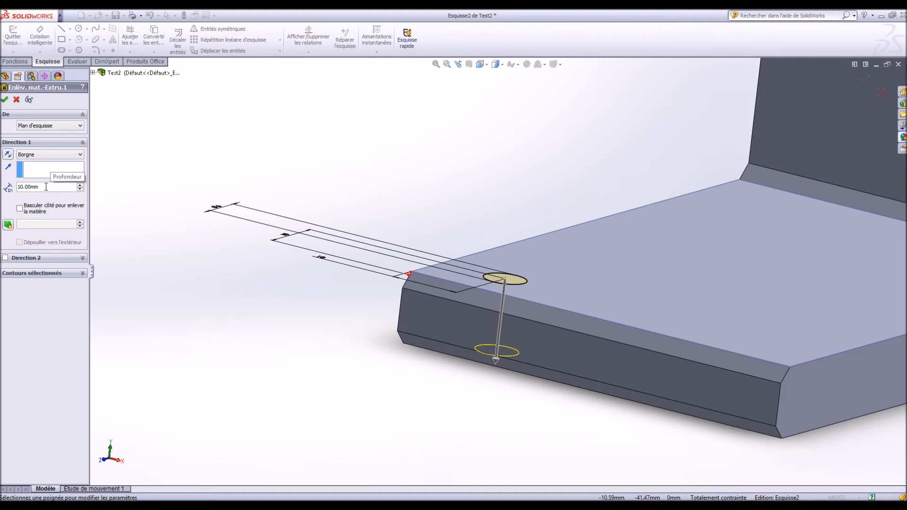
Try a through-all end condition for the hole's cut, and switch a 5 mm blind second direction on and off
{"action": "left_click", "coordinate": [75, 155]}
{"action": "left_click", "coordinate": [61, 171]}
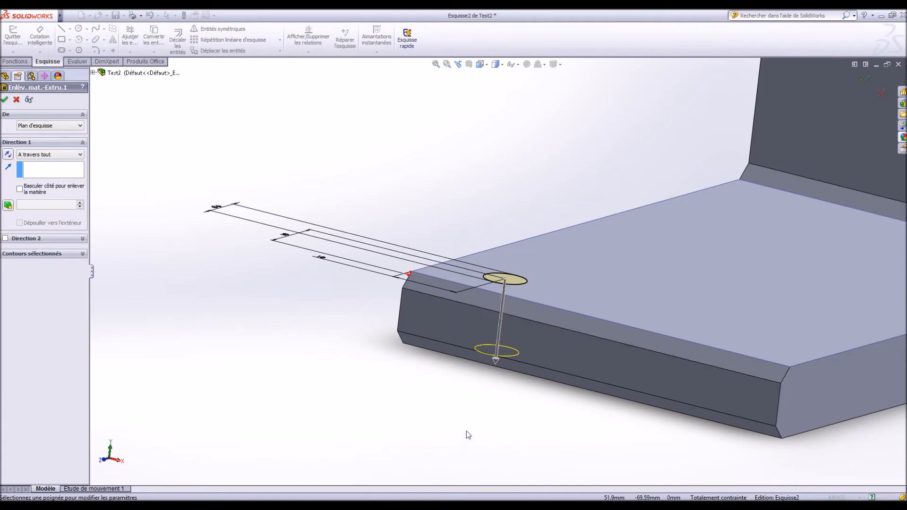
{"action": "left_click", "coordinate": [5, 238]}
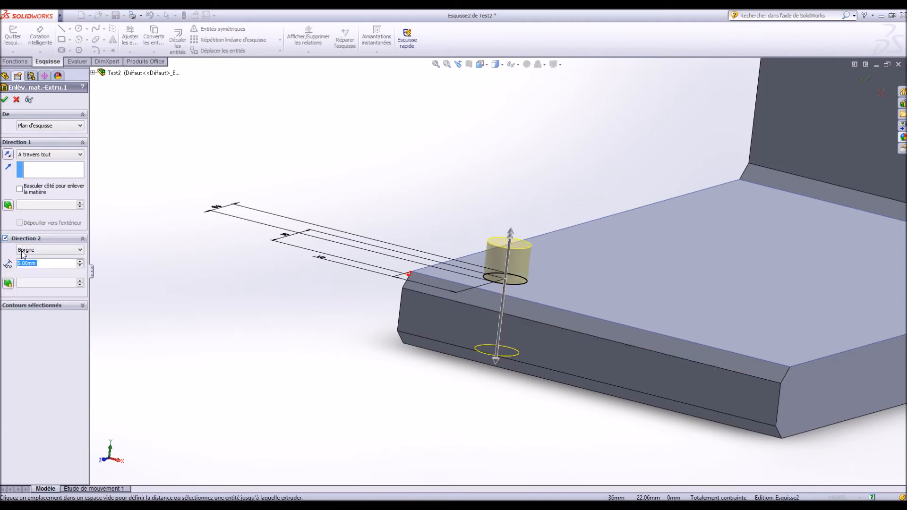
{"action": "middle_click_drag", "start_coordinate": [296, 373], "coordinate": [270, 389]}
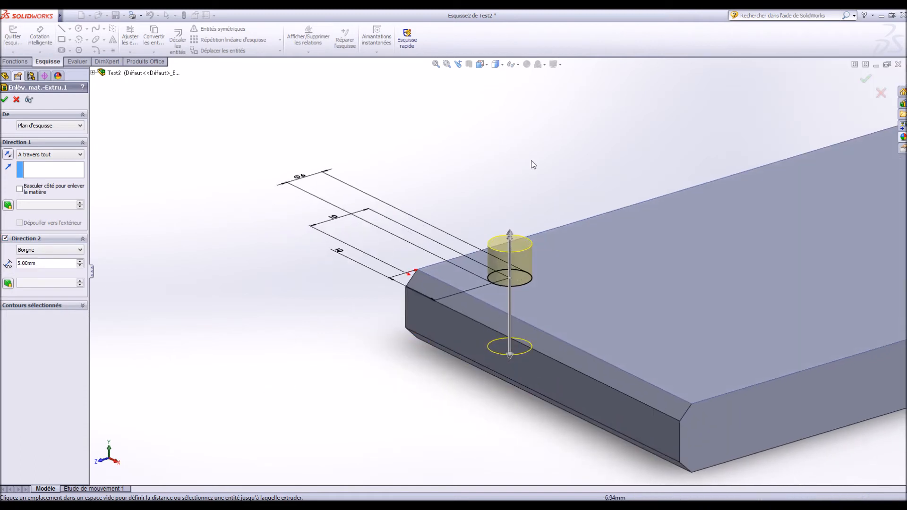
{"action": "left_click", "coordinate": [5, 238]}
{"action": "middle_click_drag", "start_coordinate": [245, 276], "coordinate": [68, 176]}
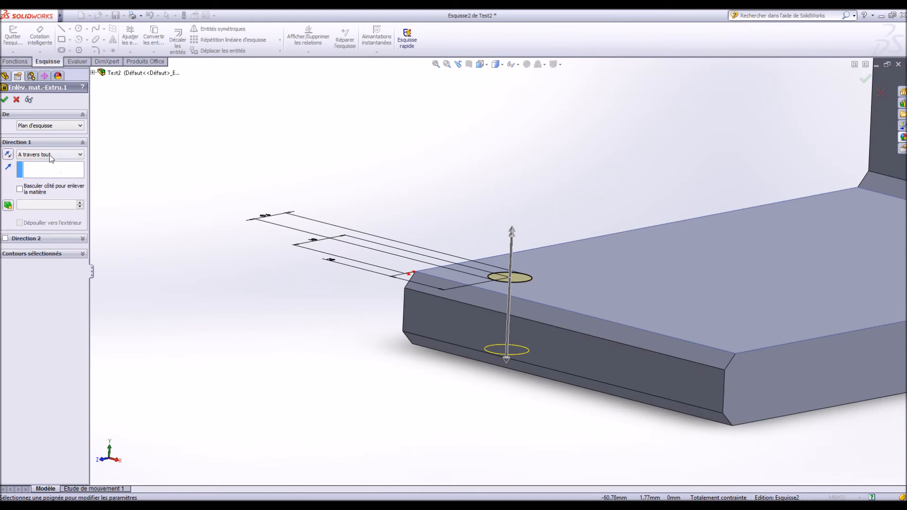
End the hole's cut up to the lower arm's underside face and apply the edited feature
{"action": "left_click", "coordinate": [51, 156]}
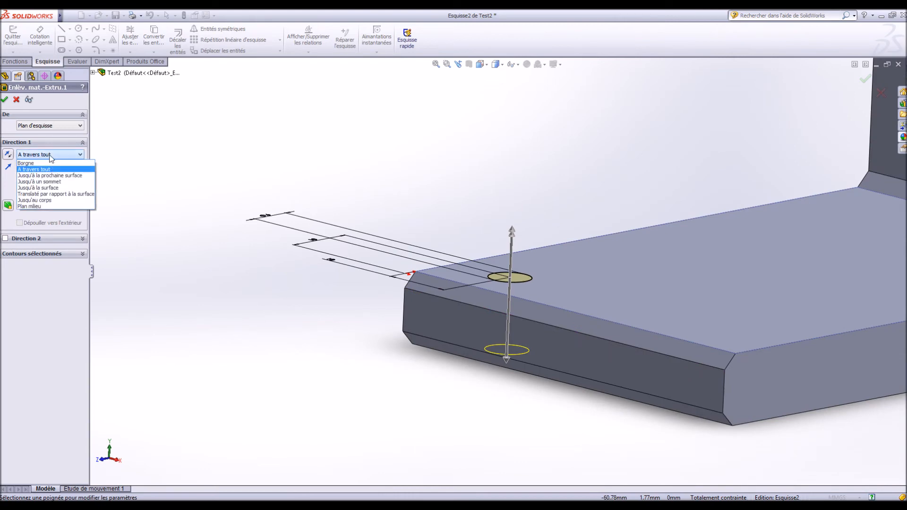
{"action": "left_click", "coordinate": [59, 187]}
{"action": "middle_click_drag", "start_coordinate": [277, 375], "coordinate": [567, 401]}
{"action": "left_click", "coordinate": [698, 403]}
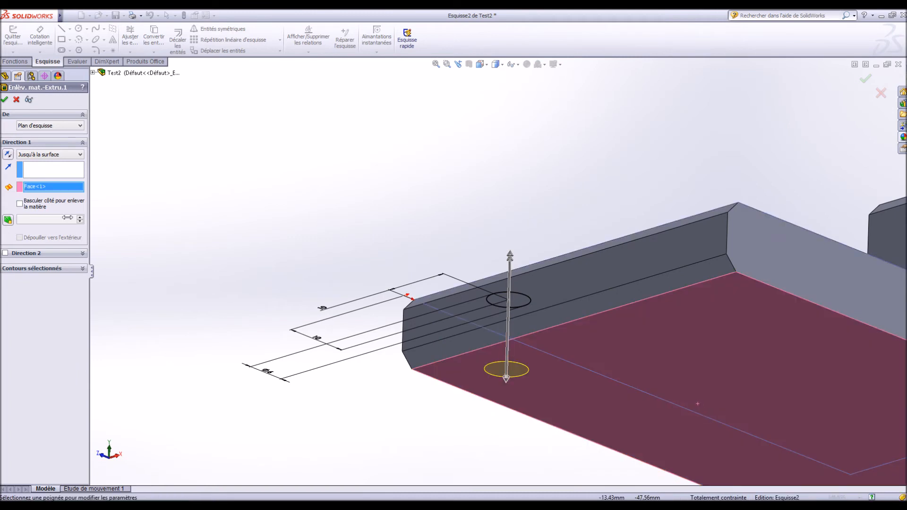
{"action": "left_click", "coordinate": [6, 101]}
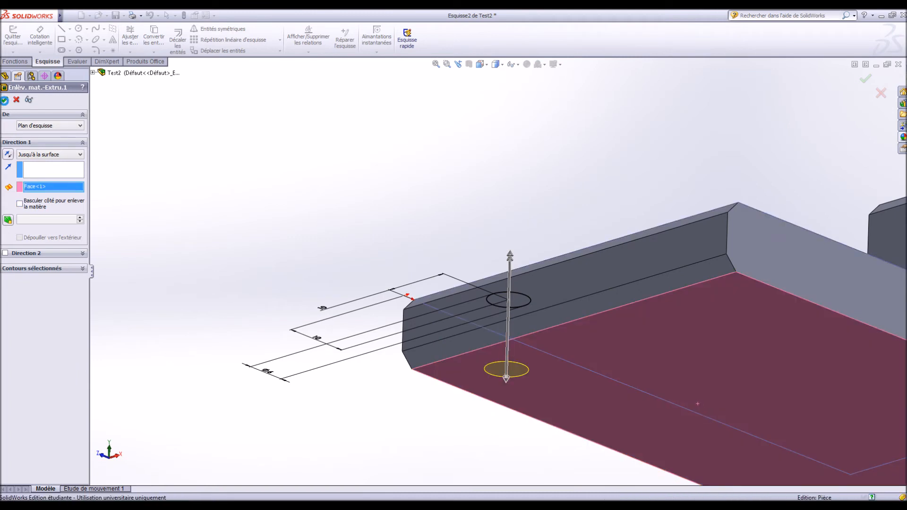
{"action": "middle_click_drag", "start_coordinate": [243, 192], "coordinate": [543, 351]}
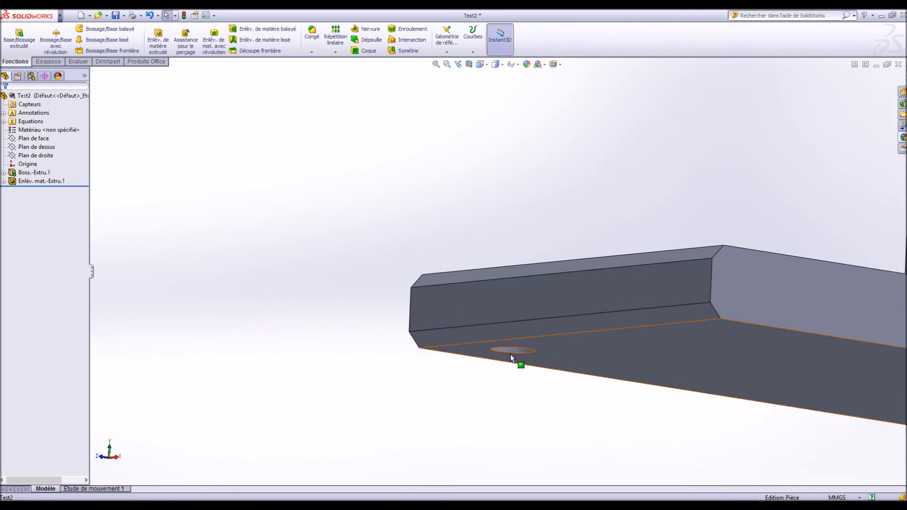
{"action": "middle_click_drag", "start_coordinate": [536, 193], "coordinate": [542, 323]}
{"action": "scroll", "coordinate": [582, 207], "scroll_direction": "down", "scroll_amount": 3}
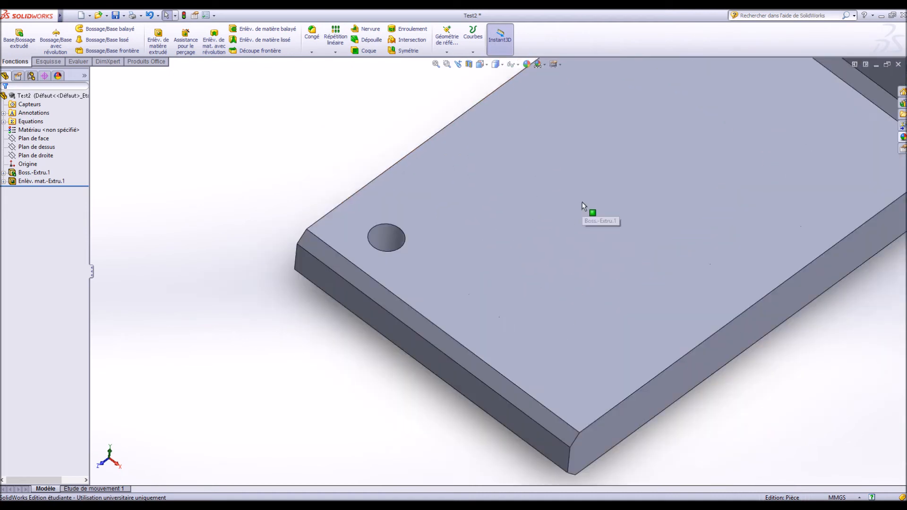
Open the hole cut's sketch for editing and start a linear sketch pattern
{"action": "scroll", "coordinate": [439, 294], "scroll_direction": "up", "scroll_amount": 2}
{"action": "middle_click_drag", "start_coordinate": [465, 296], "coordinate": [449, 282]}
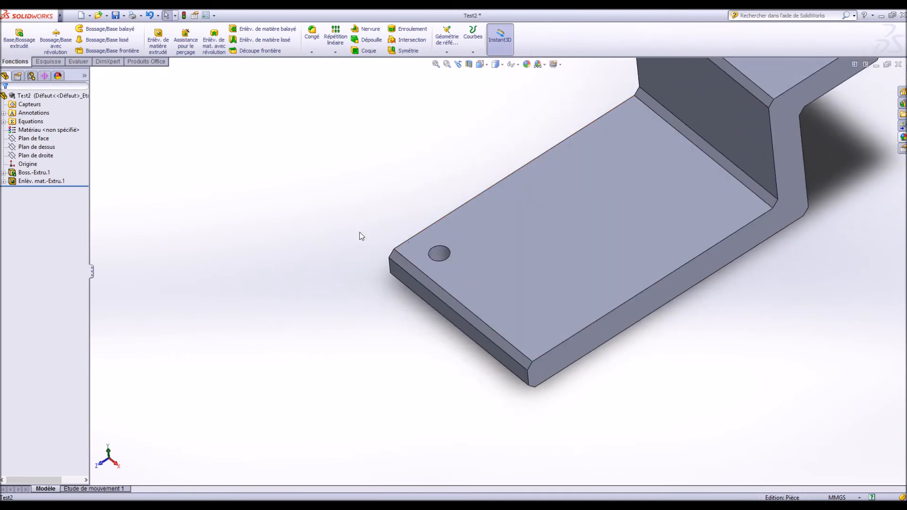
{"action": "left_click", "coordinate": [27, 181]}
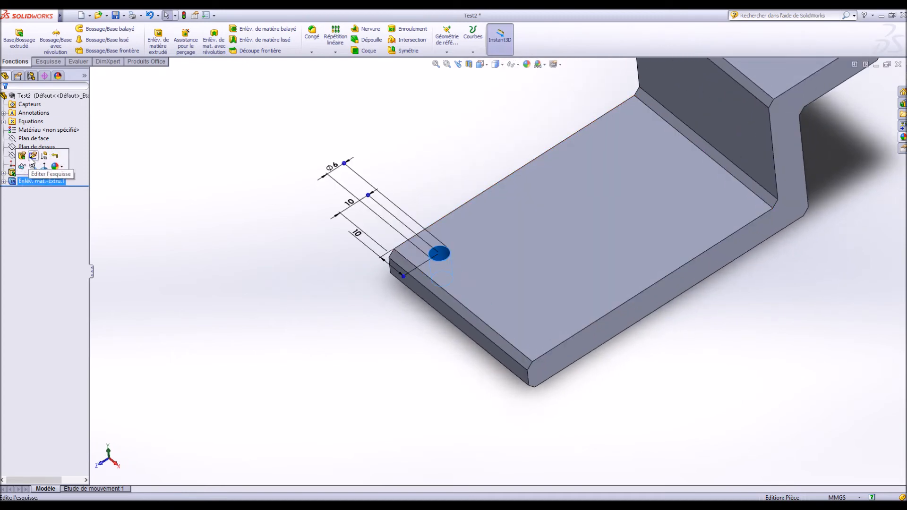
{"action": "left_click", "coordinate": [34, 159]}
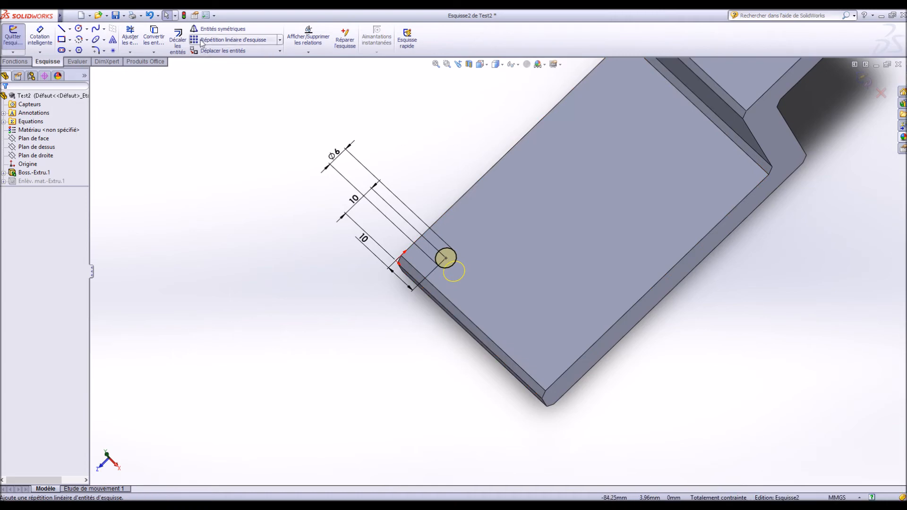
{"action": "left_click", "coordinate": [280, 41]}
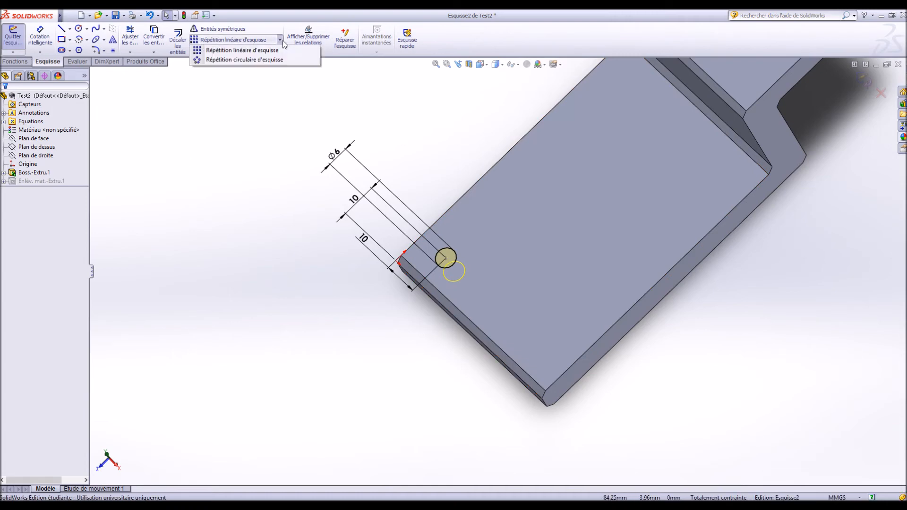
{"action": "left_click", "coordinate": [258, 51]}
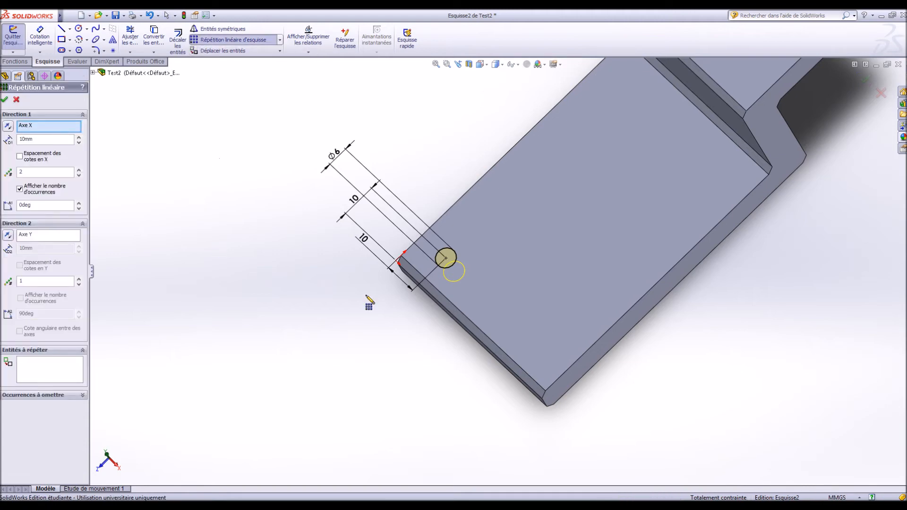
{"action": "middle_click_drag", "start_coordinate": [380, 274], "coordinate": [392, 278]}
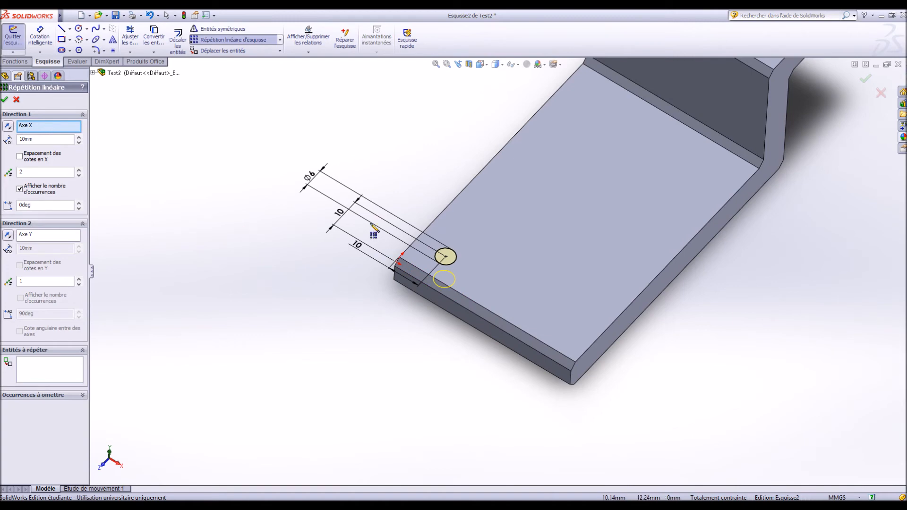
Set the lower arm's end edge and long side edge as pattern directions 1 and 2, and pick the hole circle as the entity to repeat
{"action": "left_click", "coordinate": [500, 320]}
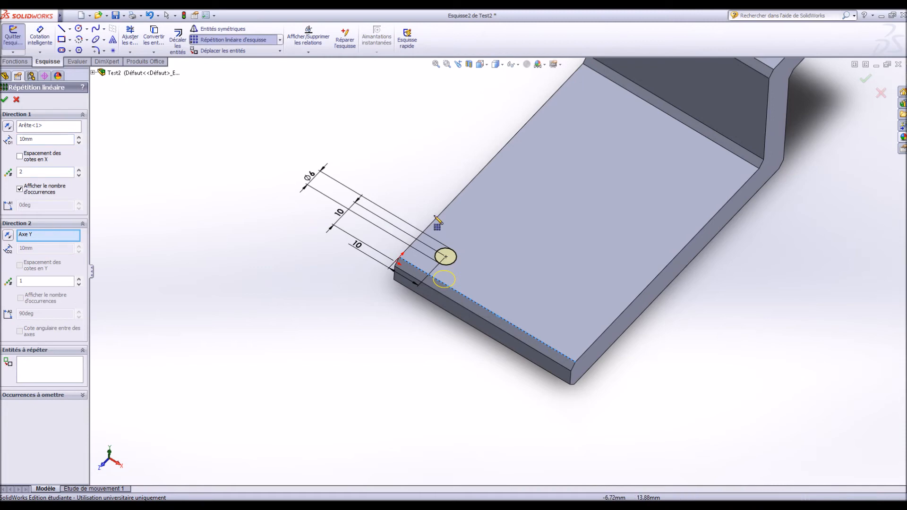
{"action": "left_click", "coordinate": [43, 237]}
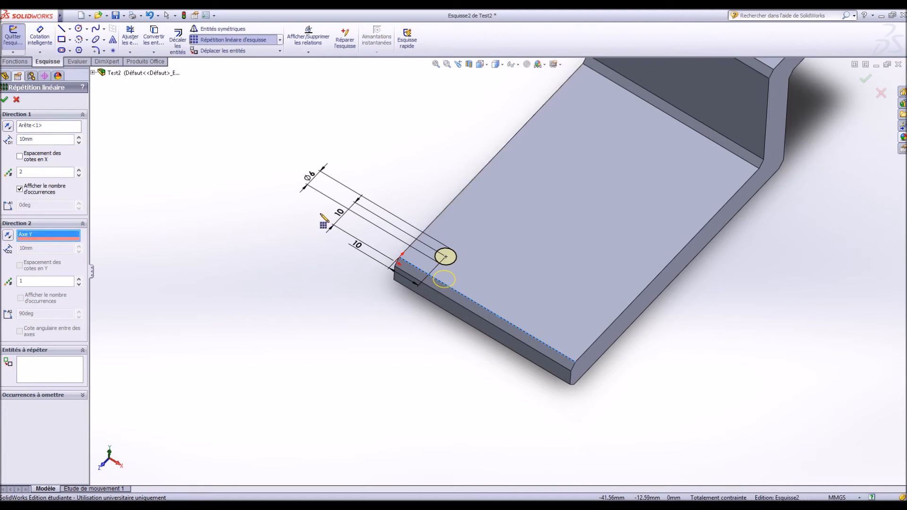
{"action": "left_click", "coordinate": [437, 219]}
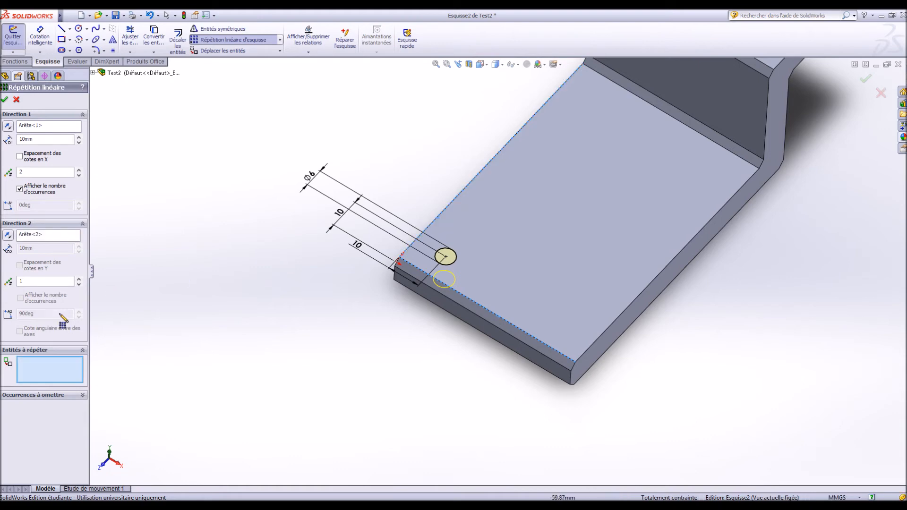
{"action": "left_click", "coordinate": [33, 373]}
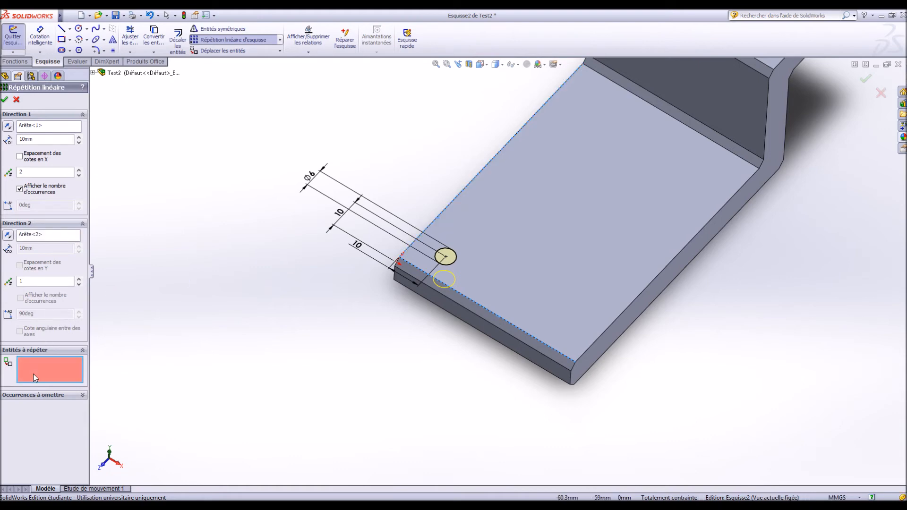
{"action": "left_click", "coordinate": [456, 258]}
{"action": "middle_click_drag", "start_coordinate": [368, 350], "coordinate": [360, 374]}
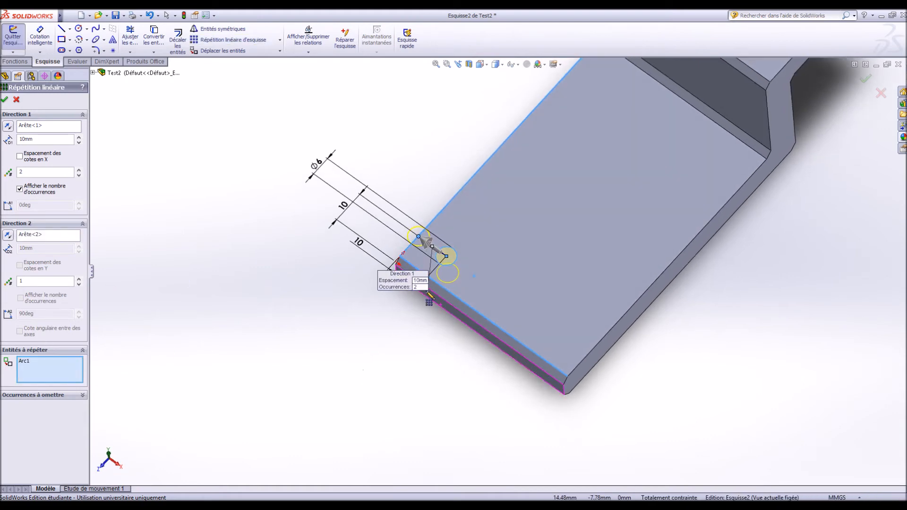
{"action": "scroll", "coordinate": [428, 296], "scroll_direction": "up", "scroll_amount": 2}
{"action": "scroll", "coordinate": [429, 294], "scroll_direction": "down", "scroll_amount": 2}
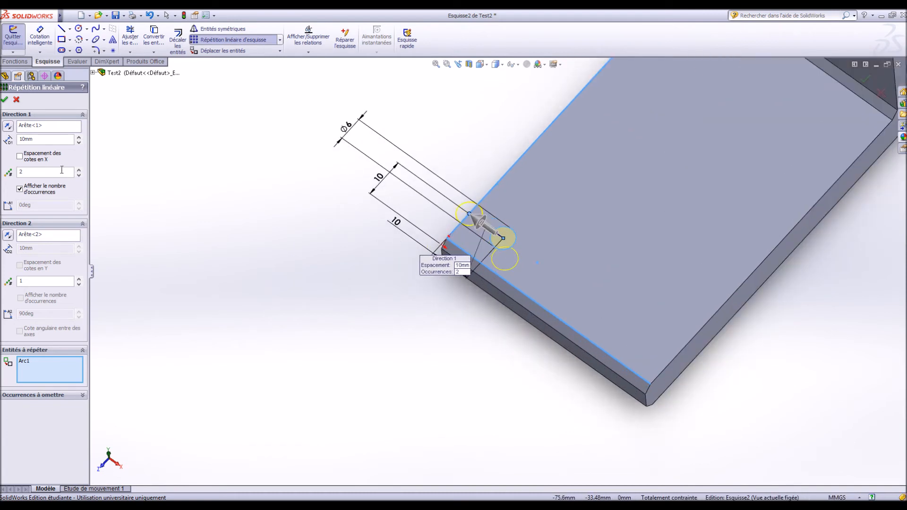
Reverse both pattern directions so the copies run onto the face, with 2 instances in direction 2
{"action": "left_click", "coordinate": [7, 126]}
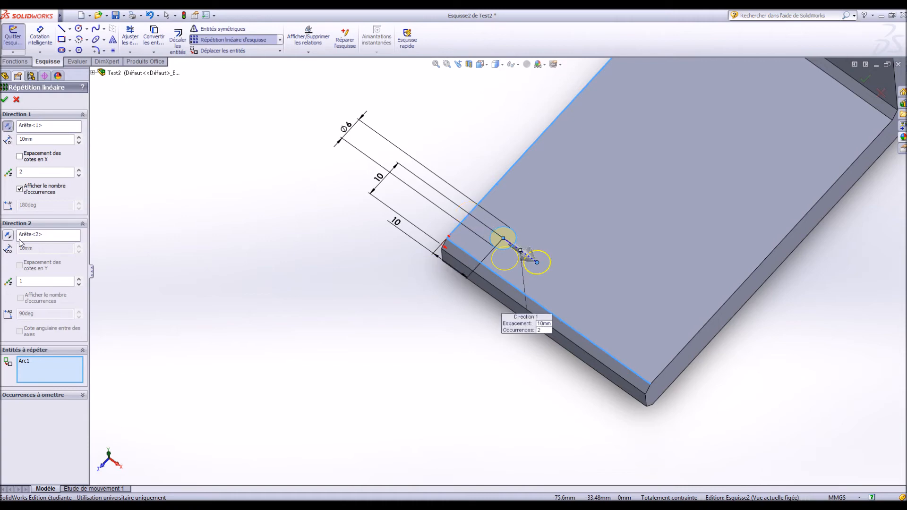
{"action": "left_click", "coordinate": [79, 279]}
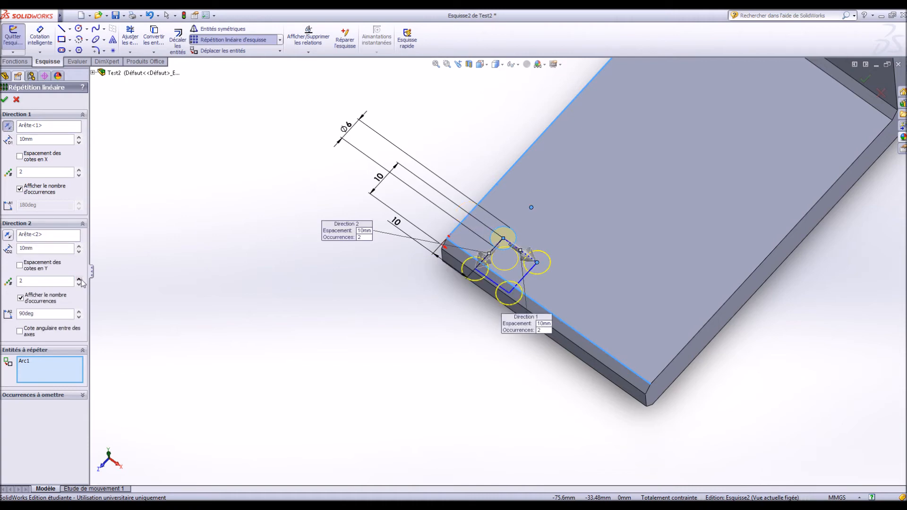
{"action": "left_click", "coordinate": [8, 237]}
{"action": "mouse_move", "coordinate": [405, 313]}
{"action": "middle_mouse_down"}
{"action": "mouse_move", "coordinate": [384, 320]}
{"action": "mouse_move", "coordinate": [415, 278]}
{"action": "mouse_move", "coordinate": [415, 288]}
{"action": "middle_mouse_up"}
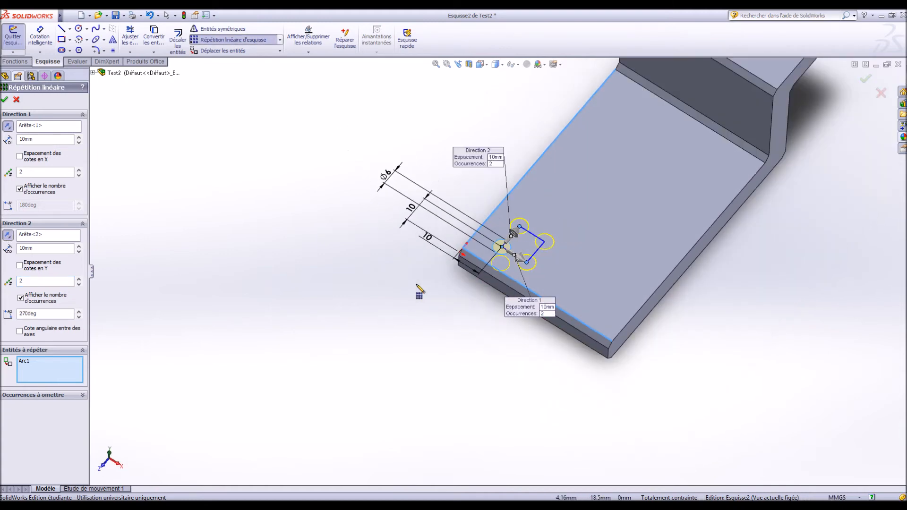
Set the number of instances in direction 1 of the pattern to 5
{"action": "left_click", "coordinate": [79, 170]}
{"action": "left_click", "coordinate": [78, 170]}
{"action": "left_click", "coordinate": [78, 170]}
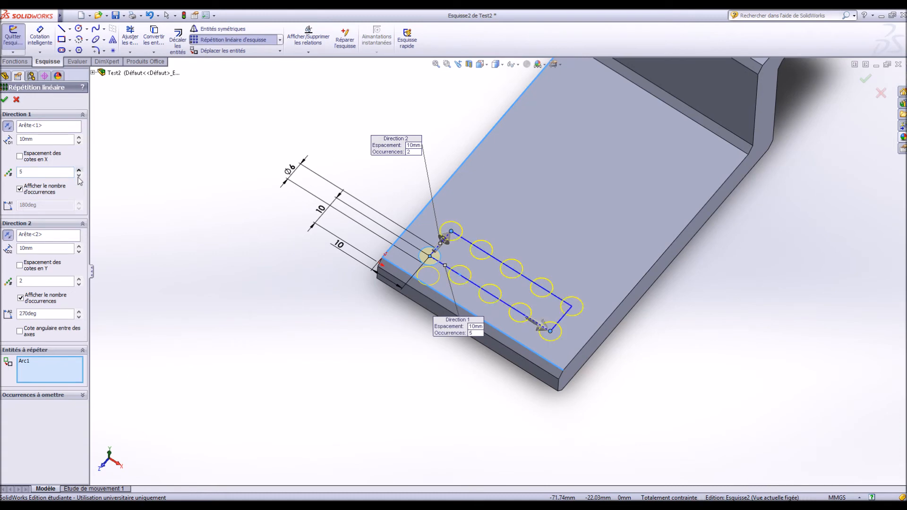
Try a 50 mm spacing in direction 2 of the pattern and set it back to 10 mm
{"action": "left_click", "coordinate": [78, 246]}
{"action": "left_click", "coordinate": [78, 246]}
{"action": "left_click", "coordinate": [79, 246]}
{"action": "left_click", "coordinate": [78, 247]}
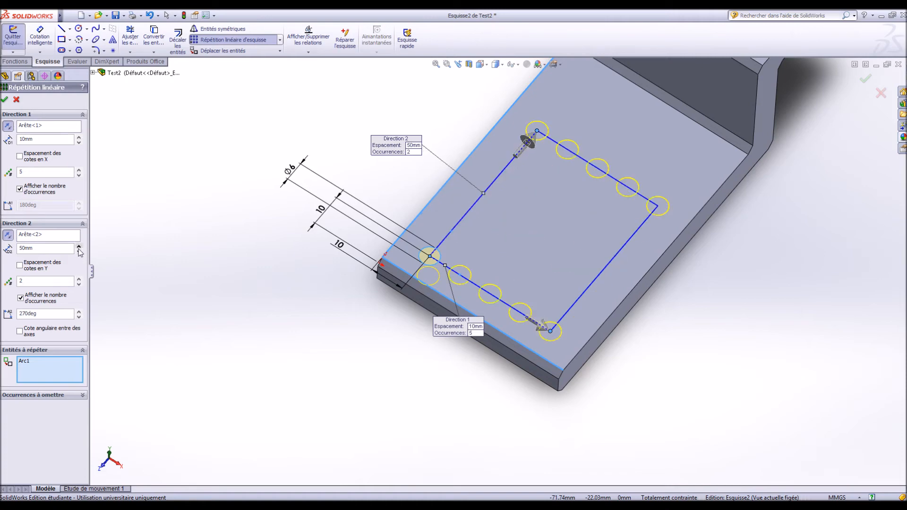
{"action": "left_click", "coordinate": [79, 251]}
{"action": "left_click", "coordinate": [78, 251]}
{"action": "left_click", "coordinate": [79, 251]}
{"action": "left_click", "coordinate": [79, 251]}
Set direction 2 to 8 instances, apply the circle pattern and exit the sketch to rebuild the cut
{"action": "left_click", "coordinate": [79, 279]}
{"action": "left_click", "coordinate": [79, 278]}
{"action": "left_click", "coordinate": [79, 279]}
{"action": "left_click", "coordinate": [79, 278]}
{"action": "left_click", "coordinate": [79, 279]}
{"action": "left_click", "coordinate": [79, 279]}
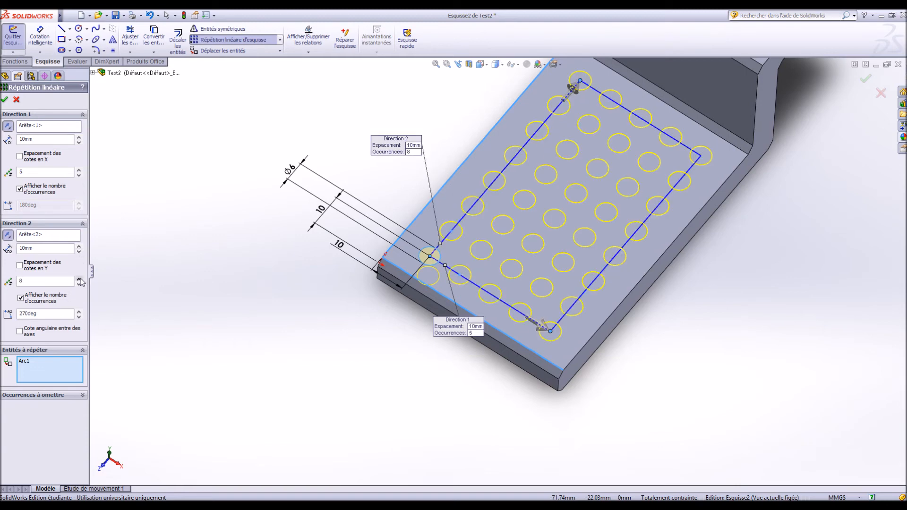
{"action": "left_click", "coordinate": [5, 99]}
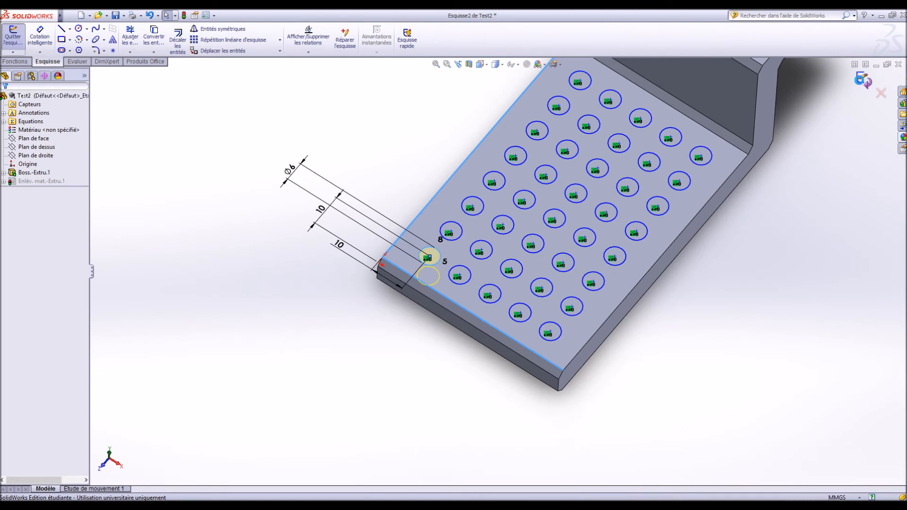
{"action": "left_click", "coordinate": [862, 81]}
{"action": "mouse_move", "coordinate": [764, 309]}
{"action": "middle_mouse_down"}
{"action": "mouse_move", "coordinate": [765, 385]}
{"action": "mouse_move", "coordinate": [759, 281]}
{"action": "mouse_move", "coordinate": [728, 316]}
{"action": "mouse_move", "coordinate": [725, 250]}
{"action": "mouse_move", "coordinate": [731, 443]}
{"action": "middle_mouse_up"}
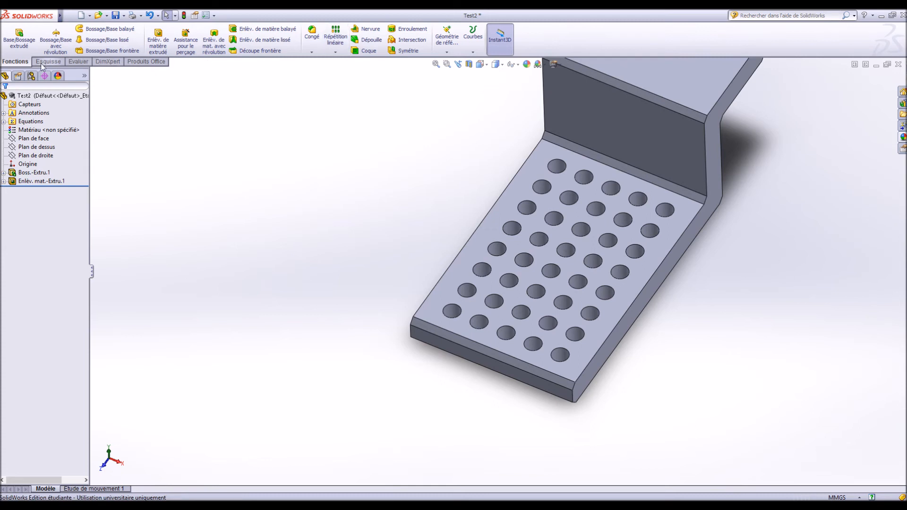
{"action": "left_click", "coordinate": [335, 52]}
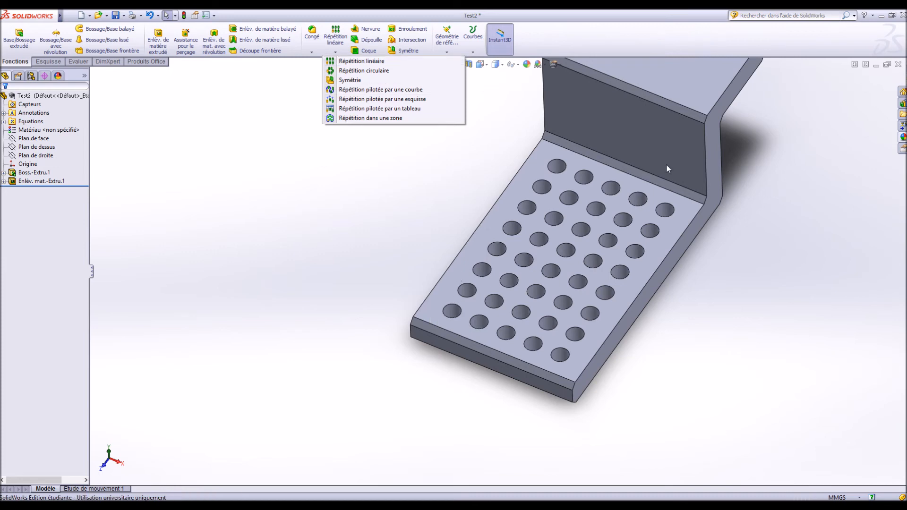
{"action": "left_click", "coordinate": [311, 243]}
{"action": "scroll", "coordinate": [336, 237], "scroll_direction": "up", "scroll_amount": 3}
{"action": "scroll", "coordinate": [458, 250], "scroll_direction": "up", "scroll_amount": 2}
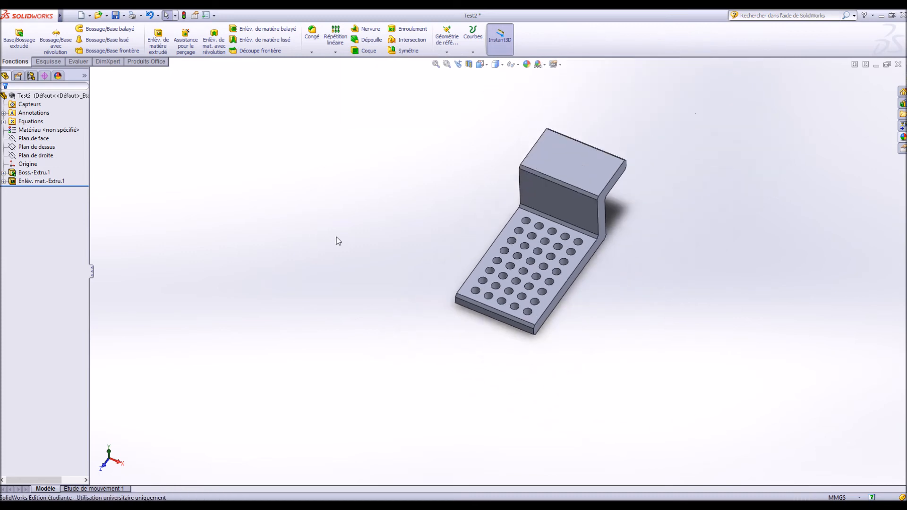
{"action": "mouse_move", "coordinate": [688, 292]}
{"action": "middle_mouse_down"}
{"action": "mouse_move", "coordinate": [686, 413]}
{"action": "mouse_move", "coordinate": [688, 259]}
{"action": "mouse_move", "coordinate": [680, 284]}
{"action": "middle_mouse_up"}
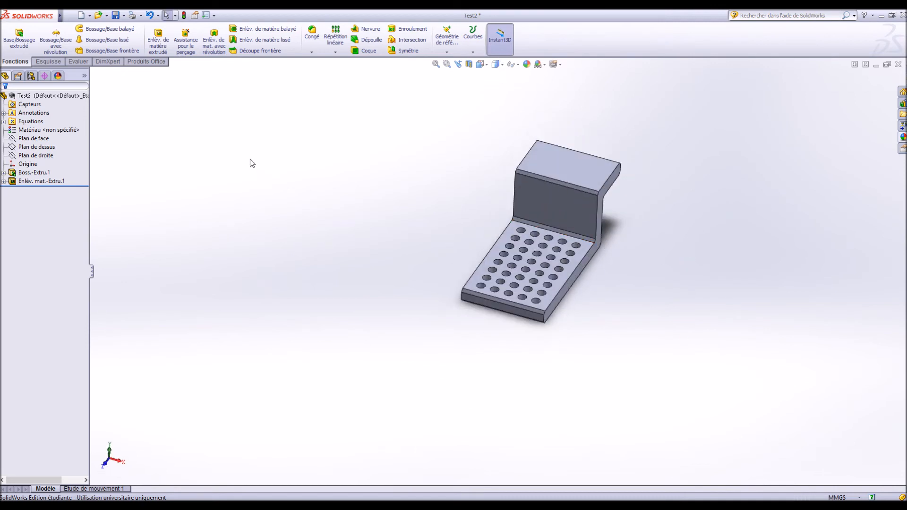
Orient the view normal to the upper arm's top face and start a sketch on that face
{"action": "middle_click_drag", "start_coordinate": [620, 208], "coordinate": [583, 170]}
{"action": "left_click", "coordinate": [580, 165]}
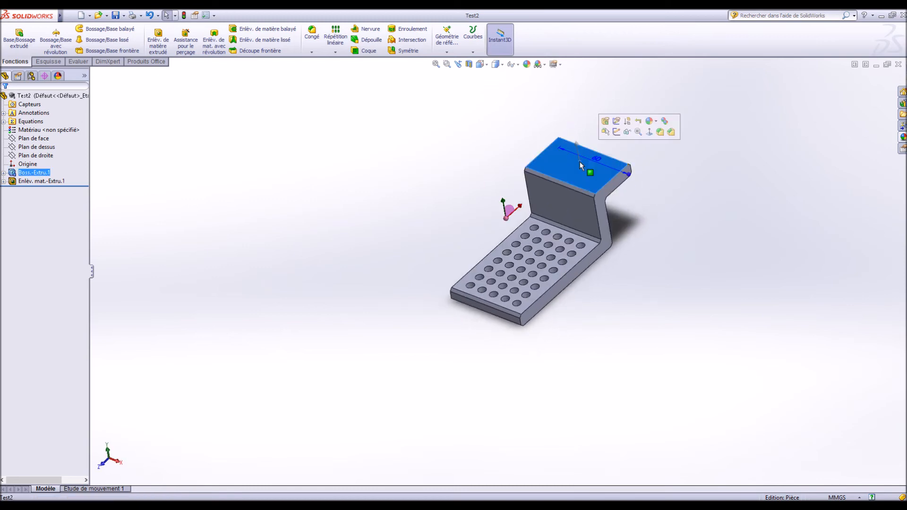
{"action": "left_click", "coordinate": [652, 134]}
{"action": "scroll", "coordinate": [503, 186], "scroll_direction": "down", "scroll_amount": 5}
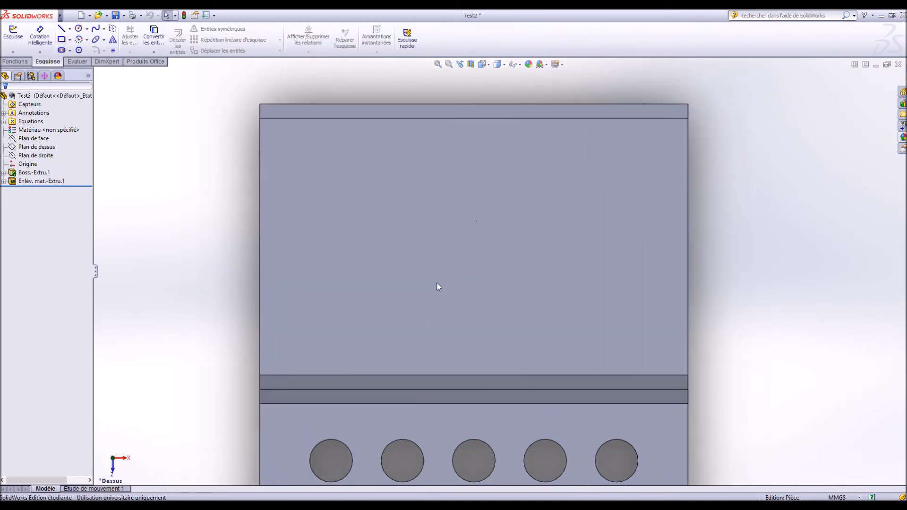
{"action": "scroll", "coordinate": [495, 245], "scroll_direction": "down", "scroll_amount": 2}
{"action": "scroll", "coordinate": [531, 194], "scroll_direction": "up", "scroll_amount": 2}
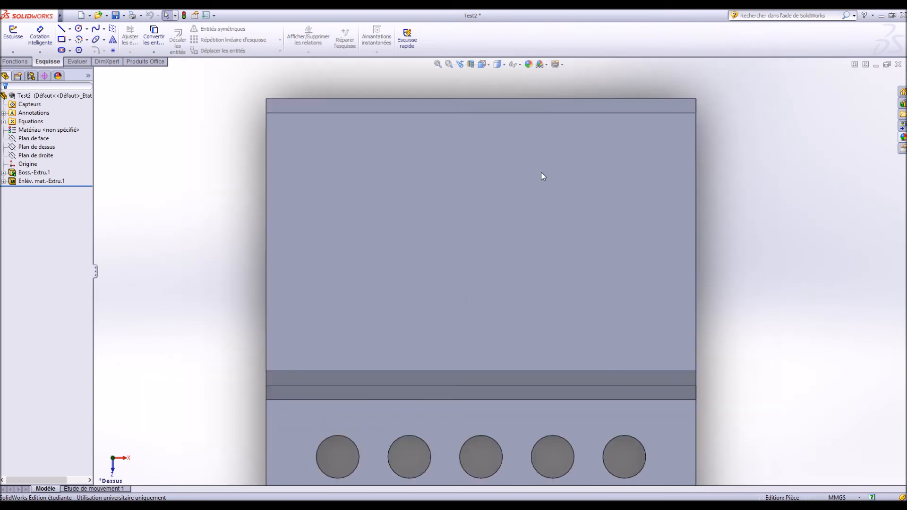
{"action": "scroll", "coordinate": [542, 176], "scroll_direction": "down", "scroll_amount": 1}
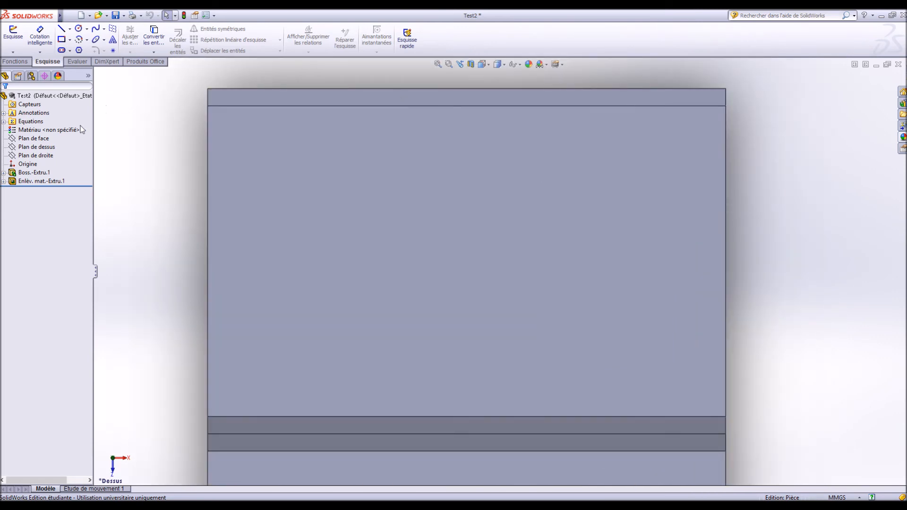
{"action": "left_click", "coordinate": [271, 177]}
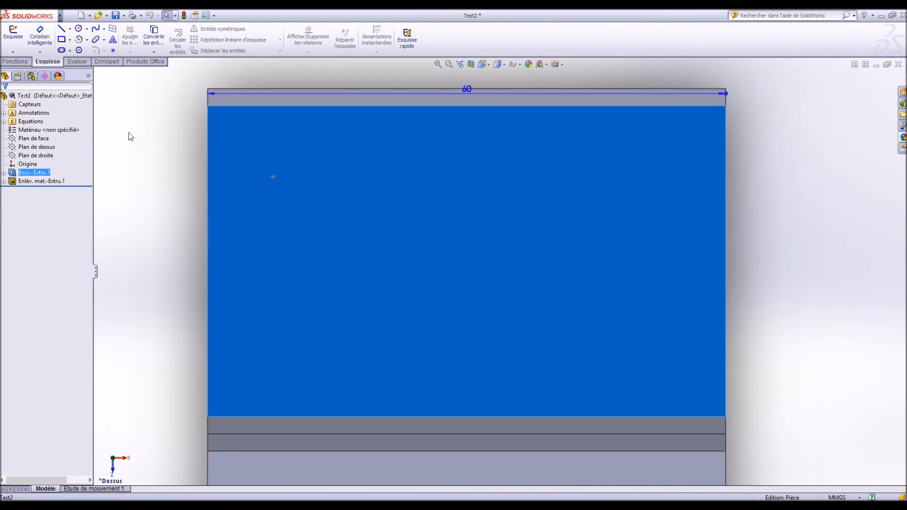
{"action": "left_click", "coordinate": [13, 35]}
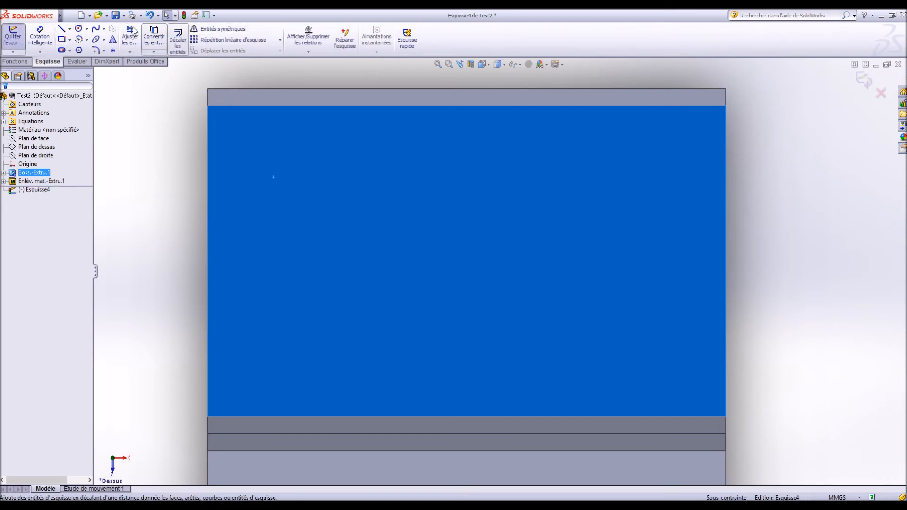
Sketch a vertical construction line across the full depth of the upper face, extending past both of its ends
{"action": "left_click", "coordinate": [87, 29]}
{"action": "left_click", "coordinate": [69, 29]}
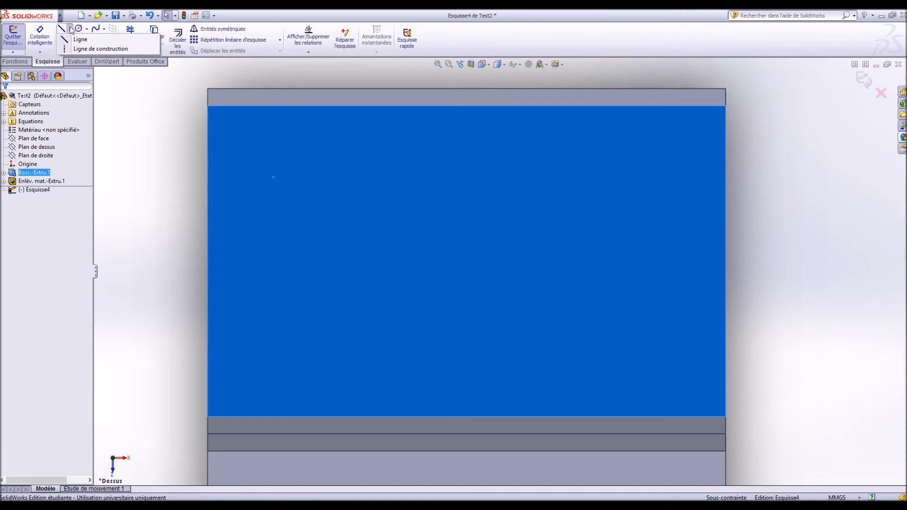
{"action": "left_click", "coordinate": [82, 51]}
{"action": "left_click", "coordinate": [414, 74]}
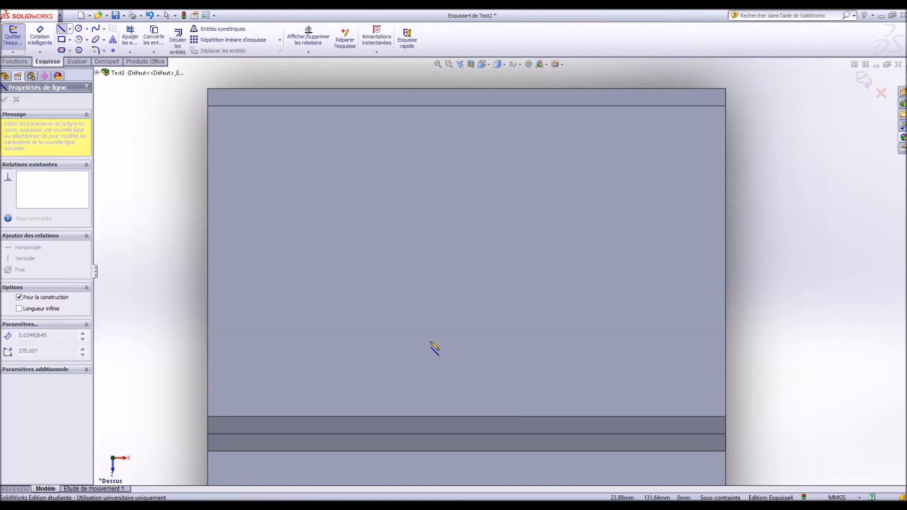
{"action": "left_click", "coordinate": [414, 461]}
Dimension the construction line 30 mm from the part's left side edge
{"action": "left_click", "coordinate": [39, 37]}
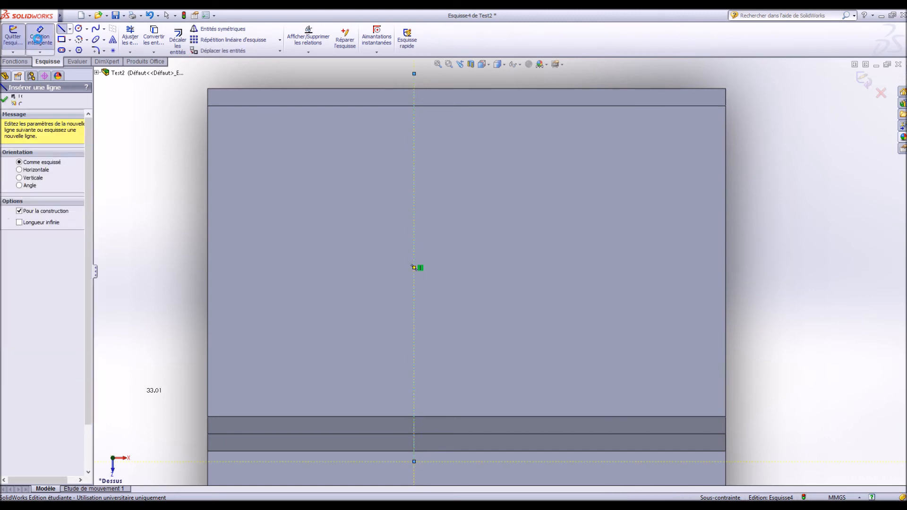
{"action": "left_click", "coordinate": [414, 143]}
{"action": "left_click", "coordinate": [342, 83]}
{"action": "type", "text": "30"}
{"action": "key", "text": "Return"}
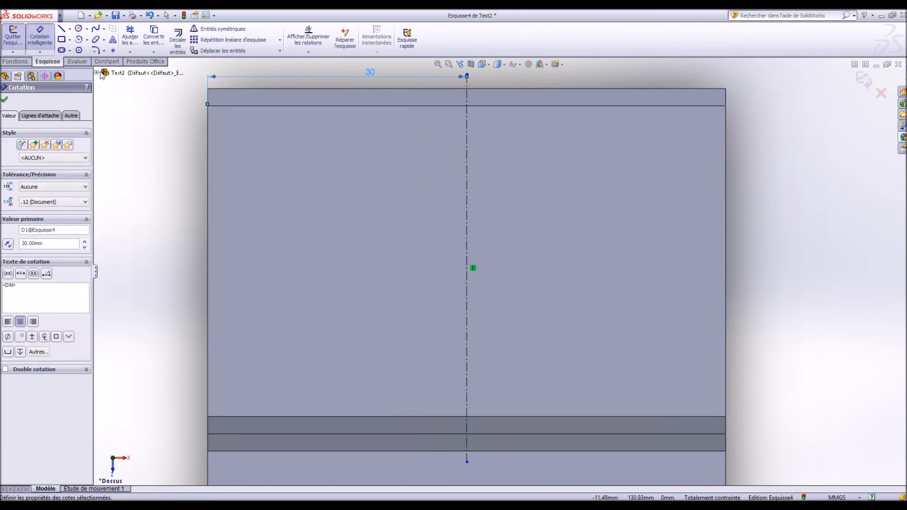
Sketch a circle of about 5.8 mm radius on the upper face, left of the construction line
{"action": "left_click", "coordinate": [79, 29]}
{"action": "left_click", "coordinate": [333, 225]}
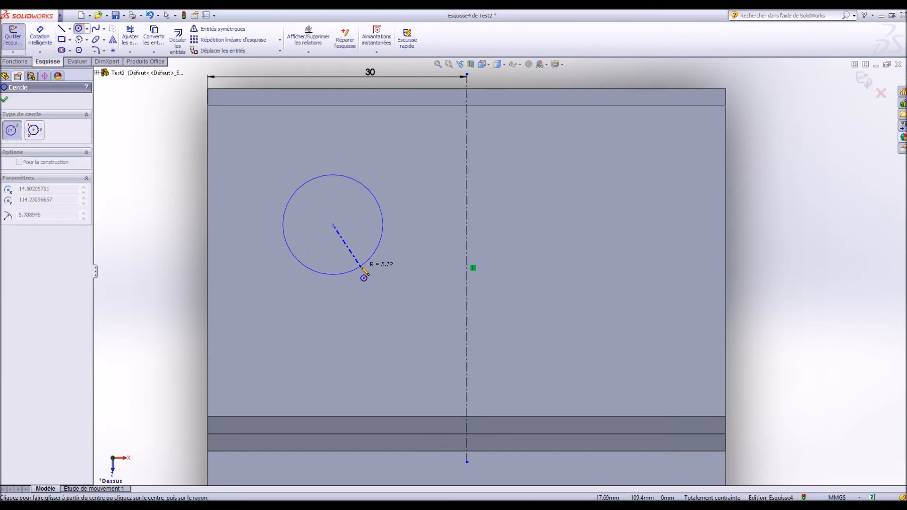
{"action": "left_click", "coordinate": [363, 268]}
Sketch a horizontal line about 27.8 mm long just below the circle, crossing the vertical construction line
{"action": "left_click", "coordinate": [61, 29]}
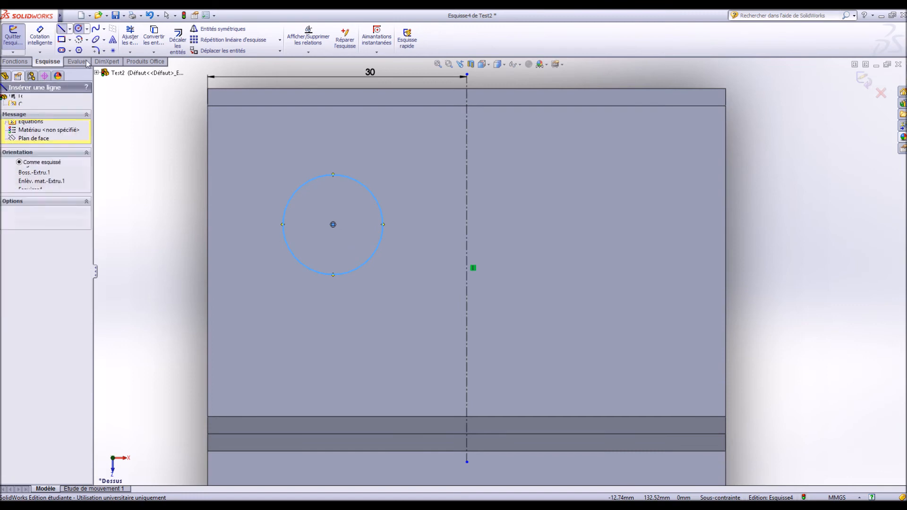
{"action": "left_click", "coordinate": [292, 290]}
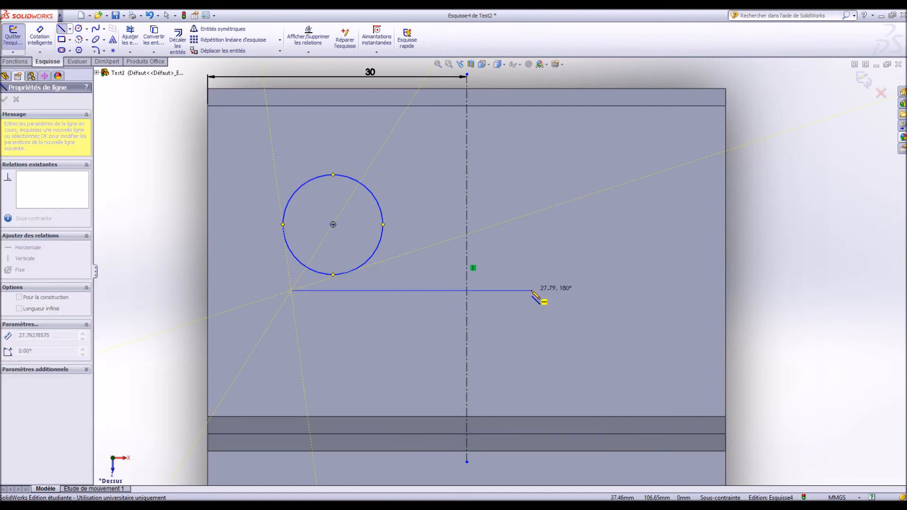
{"action": "left_click", "coordinate": [532, 291]}
{"action": "key", "text": "Escape"}
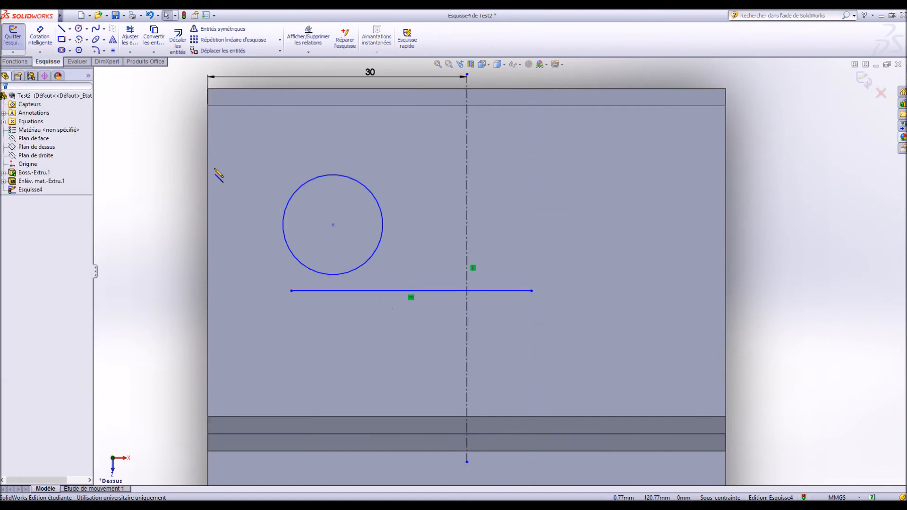
Sketch an oblique line about 22.9 mm long above the circle, sloping down to the right across the construction line
{"action": "left_click", "coordinate": [64, 30]}
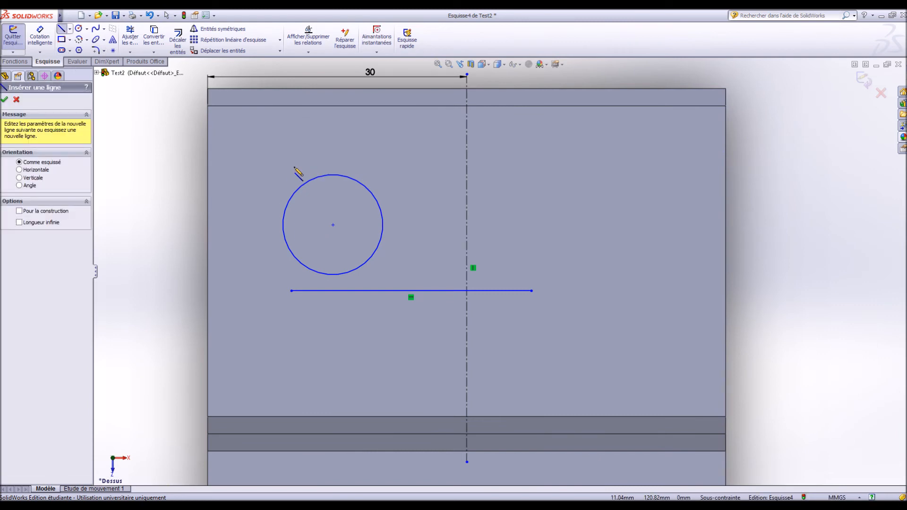
{"action": "left_click", "coordinate": [302, 152]}
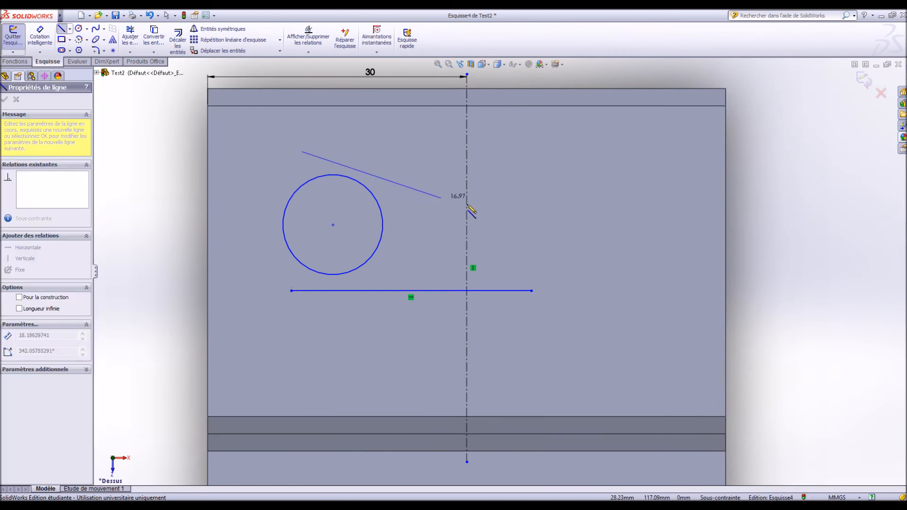
{"action": "left_click", "coordinate": [496, 205]}
{"action": "key", "text": "Escape"}
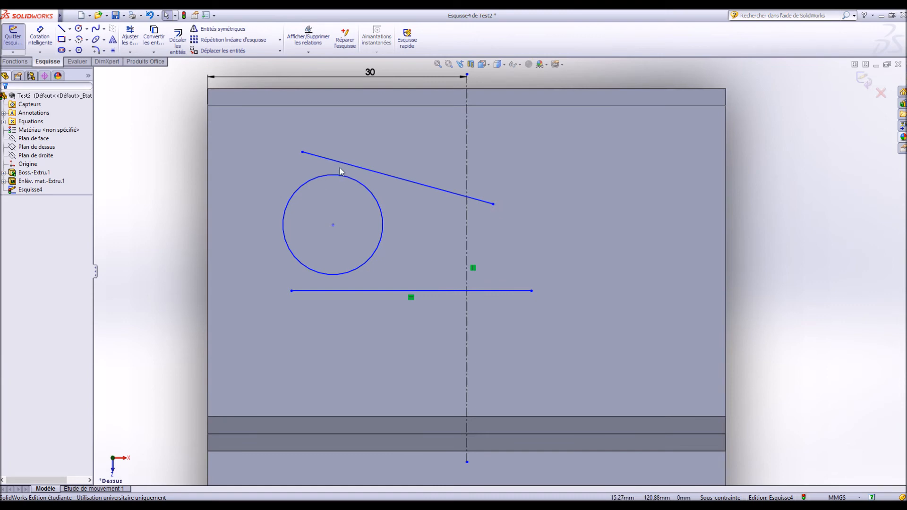
Make the circle tangent to the horizontal line below it
{"action": "left_click", "coordinate": [347, 273]}
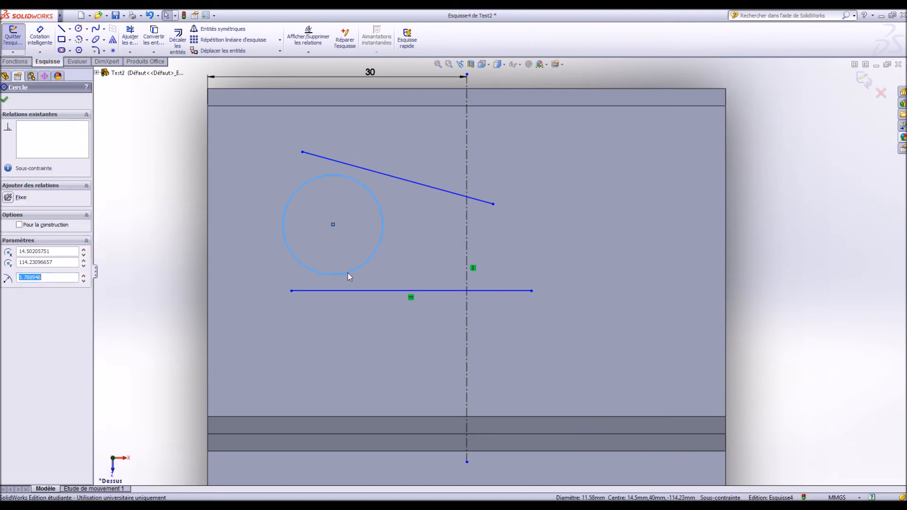
{"action": "left_click", "coordinate": [352, 290], "text": "ctrl"}
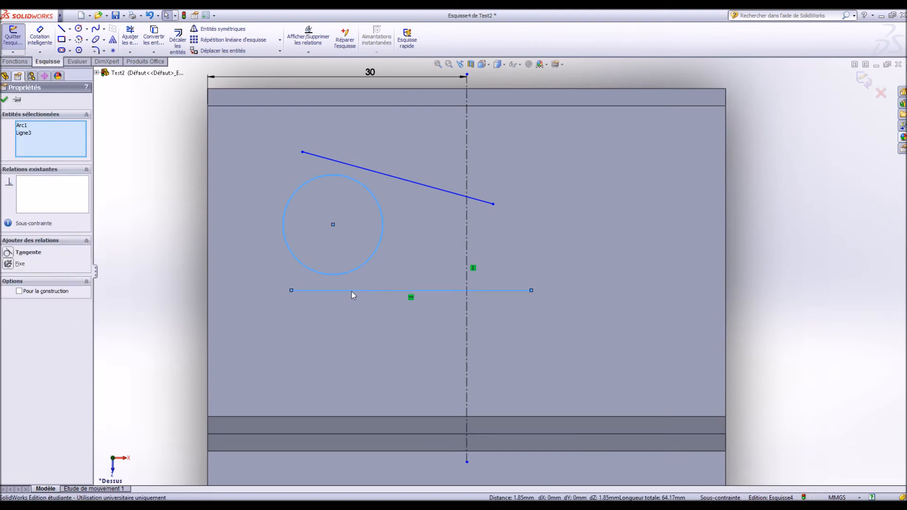
{"action": "left_click", "coordinate": [9, 253]}
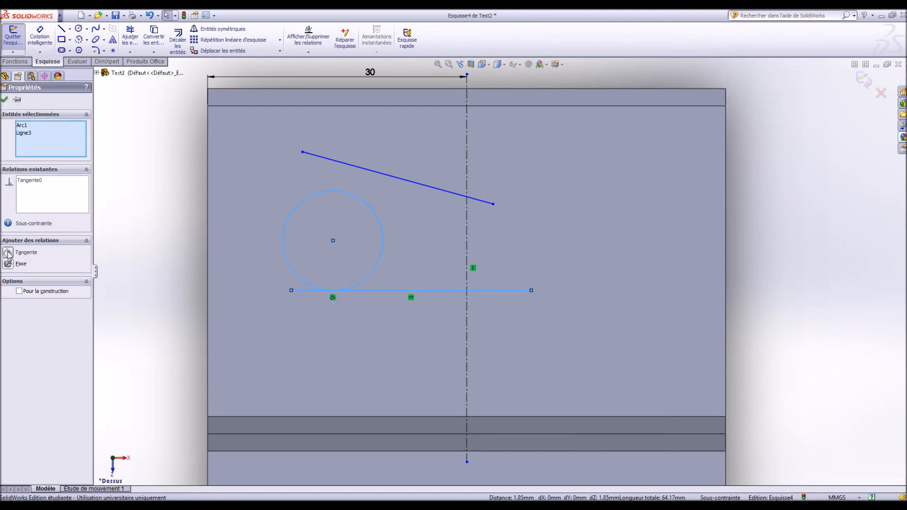
{"action": "left_click", "coordinate": [6, 100]}
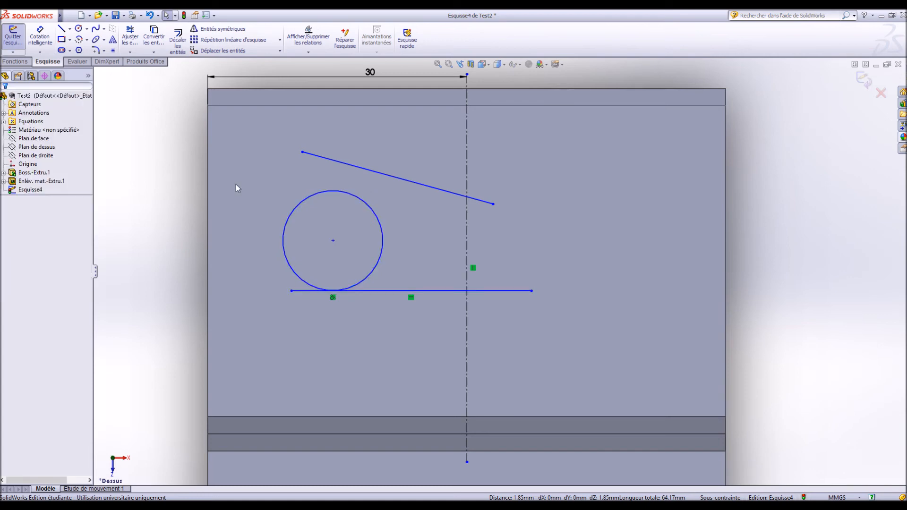
Delete the tangent relation between the circle and the horizontal line, and undo the deletion
{"action": "left_click", "coordinate": [333, 298]}
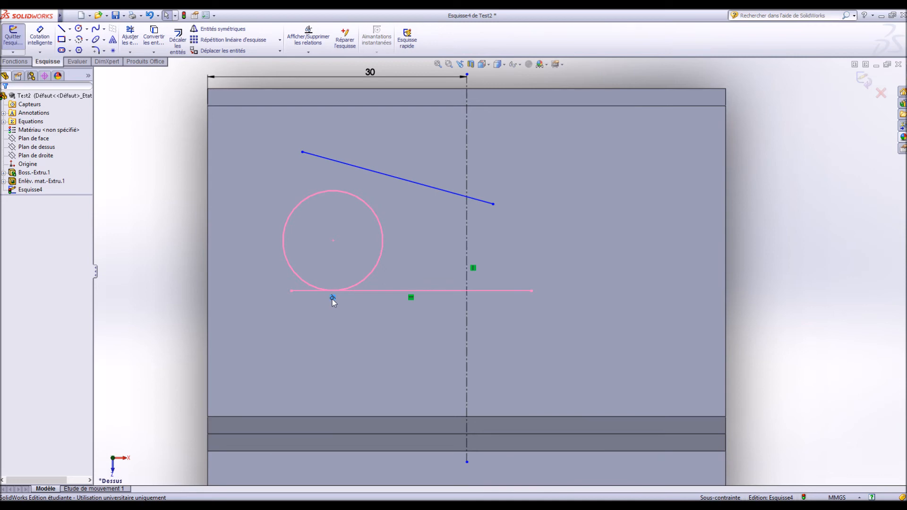
{"action": "key", "text": "Delete"}
{"action": "key", "text": "ctrl+z"}
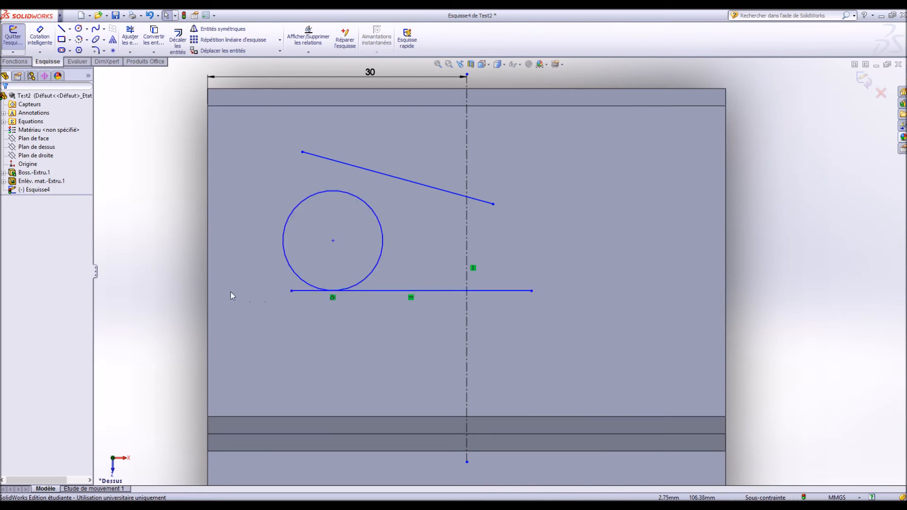
Make the circle tangent to the oblique line above it
{"action": "left_click", "coordinate": [355, 197]}
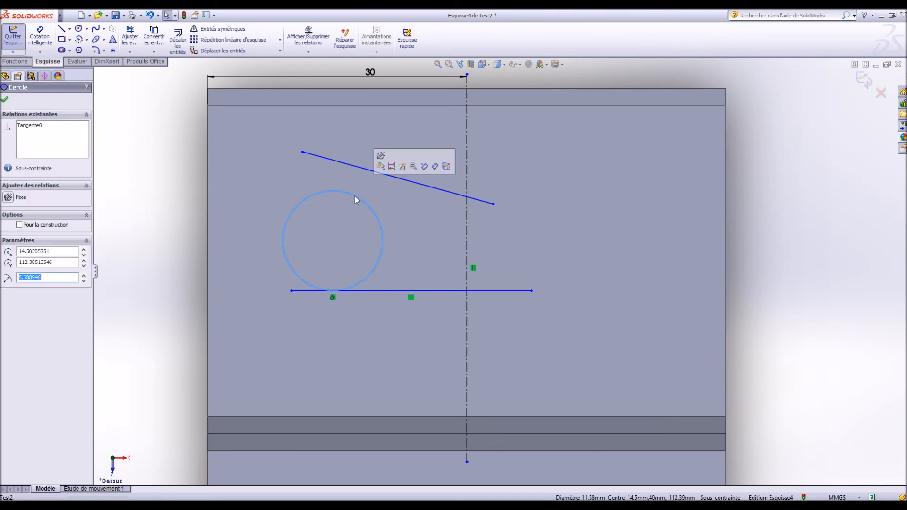
{"action": "left_click", "coordinate": [358, 167], "text": "ctrl"}
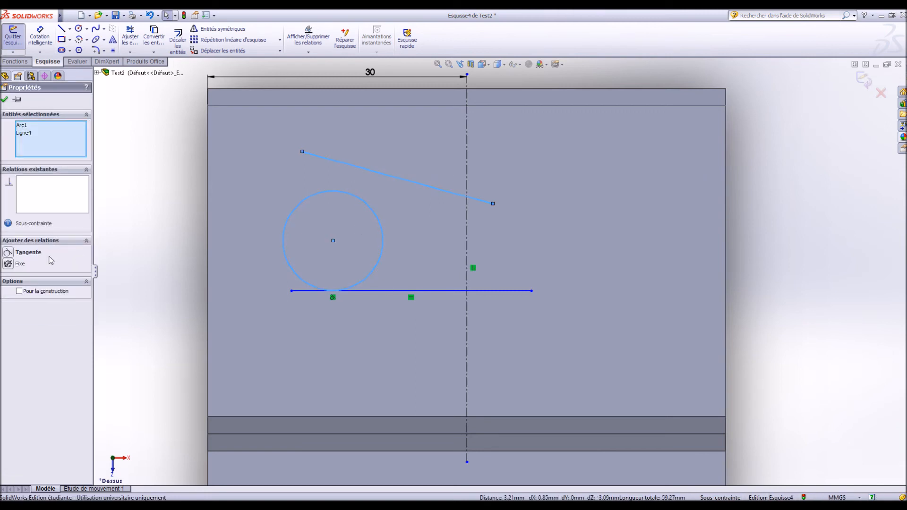
{"action": "left_click", "coordinate": [9, 253]}
{"action": "left_click", "coordinate": [5, 97]}
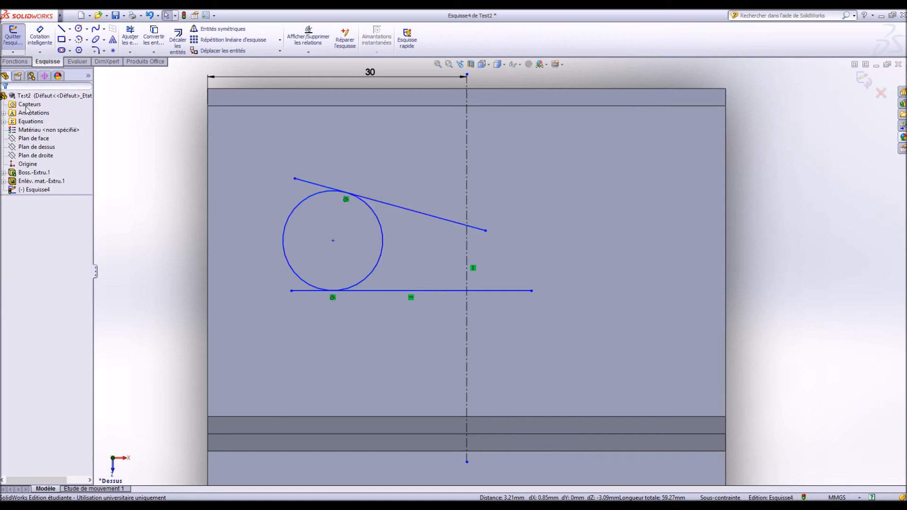
Dimension the circle with a diameter of 16 mm
{"action": "left_click", "coordinate": [39, 36]}
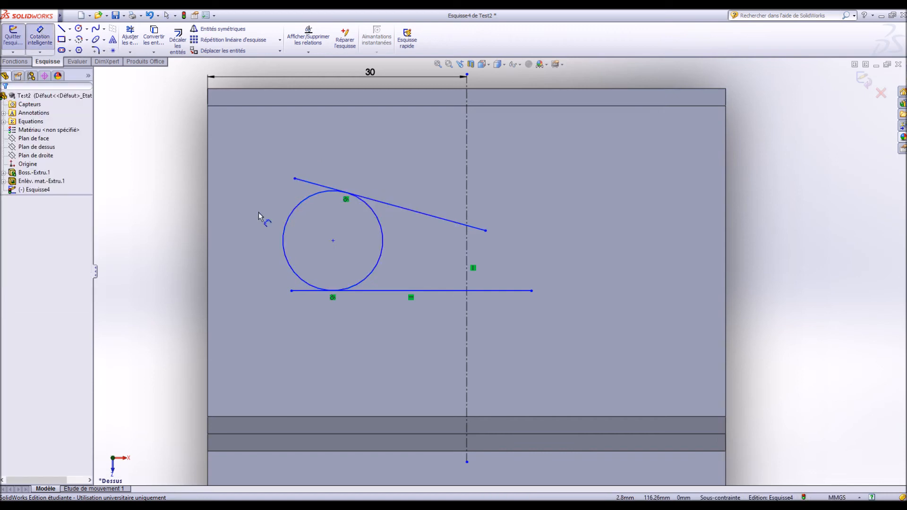
{"action": "left_click", "coordinate": [291, 214]}
{"action": "left_click", "coordinate": [155, 232]}
{"action": "type", "text": "16"}
{"action": "key", "text": "Return"}
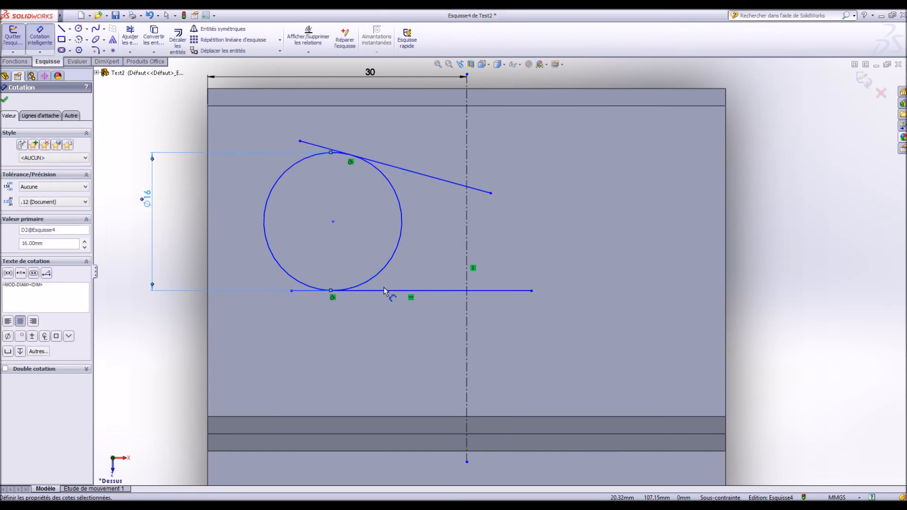
Dimension the circle's centre 12 mm from the part's left side edge
{"action": "left_click", "coordinate": [270, 255]}
{"action": "left_click", "coordinate": [208, 253]}
{"action": "left_click", "coordinate": [160, 348]}
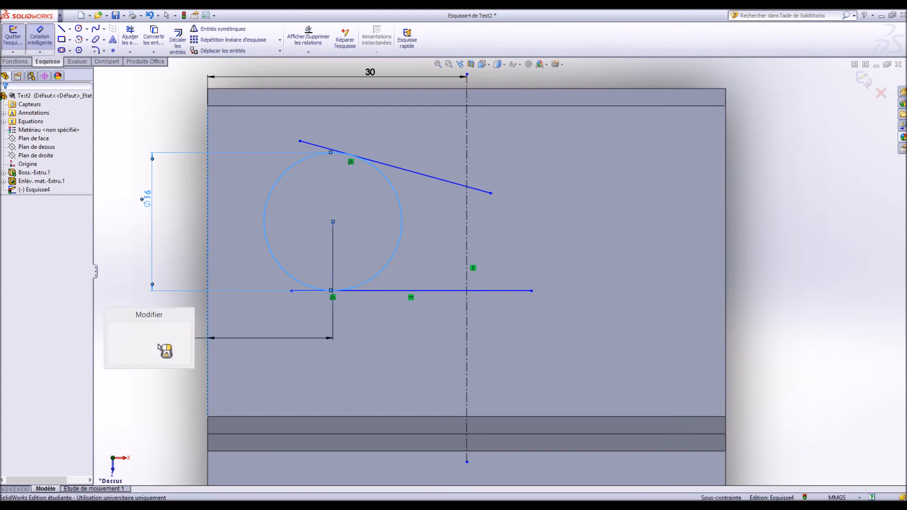
{"action": "type", "text": "12"}
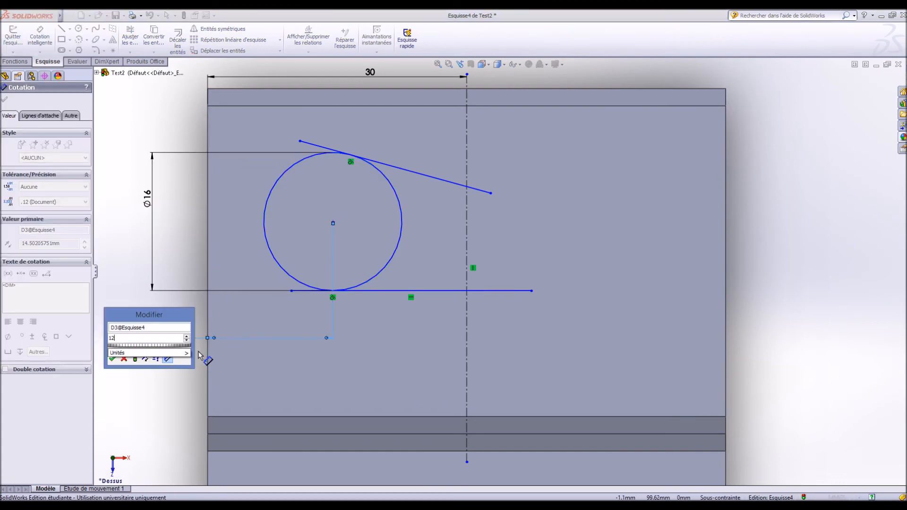
{"action": "key", "text": "Return"}
Dimension the circle's centre 15 mm from the part's upper edge
{"action": "left_click", "coordinate": [336, 93]}
{"action": "left_click", "coordinate": [273, 166]}
{"action": "left_click", "coordinate": [163, 182]}
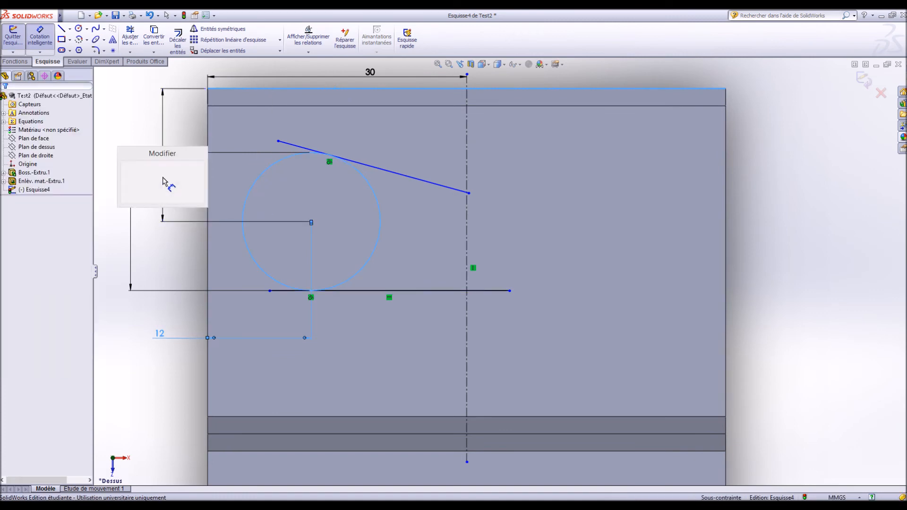
{"action": "type", "text": "15"}
{"action": "key", "text": "Return"}
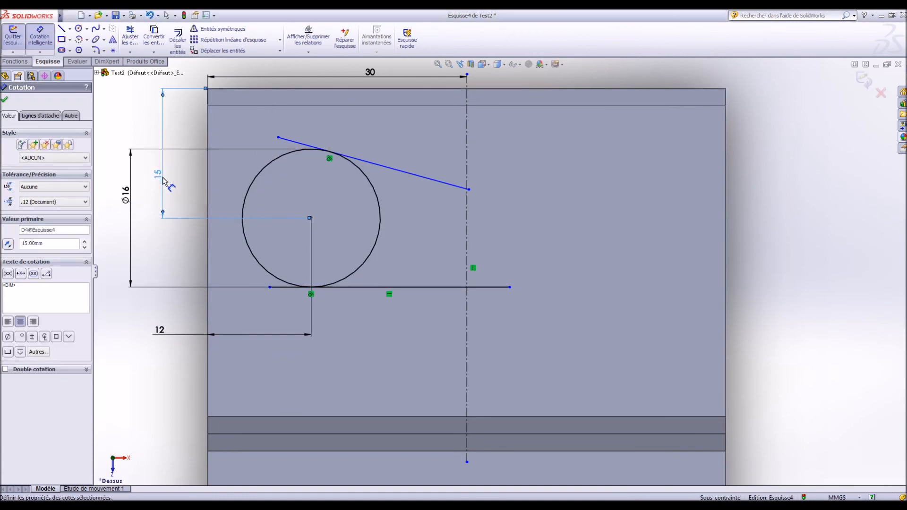
{"action": "key", "text": "Escape"}
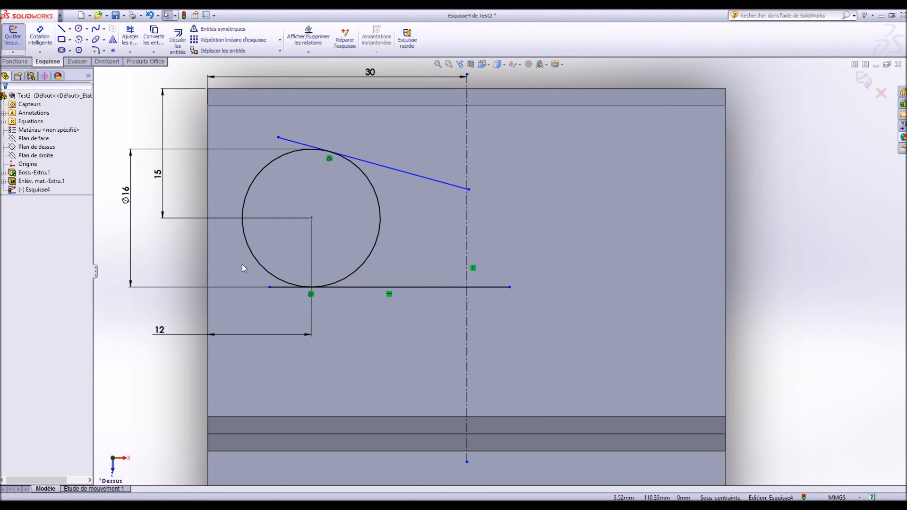
Extend the left end of the horizontal line slightly further outward
{"action": "mouse_move", "coordinate": [270, 286]}
{"action": "left_mouse_down"}
{"action": "mouse_move", "coordinate": [282, 290]}
{"action": "mouse_move", "coordinate": [264, 291]}
{"action": "left_mouse_up"}
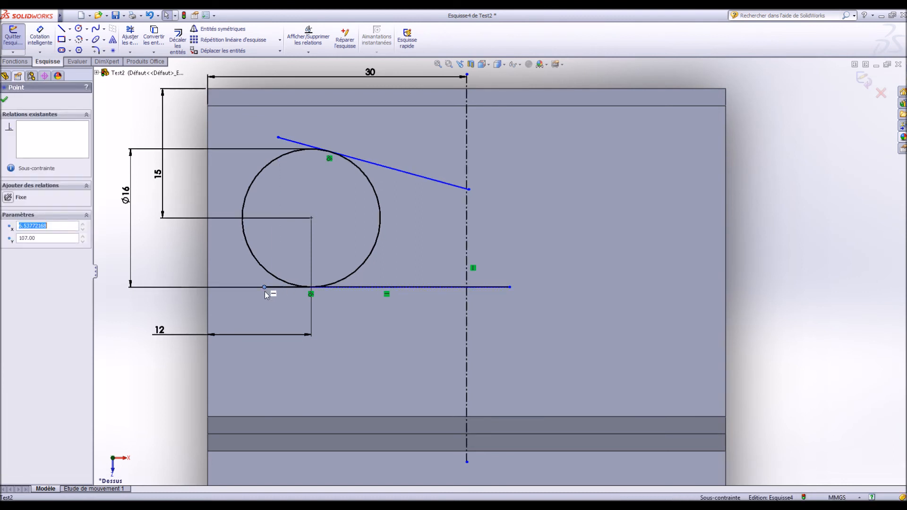
{"action": "left_click", "coordinate": [372, 270]}
{"action": "left_click", "coordinate": [374, 166]}
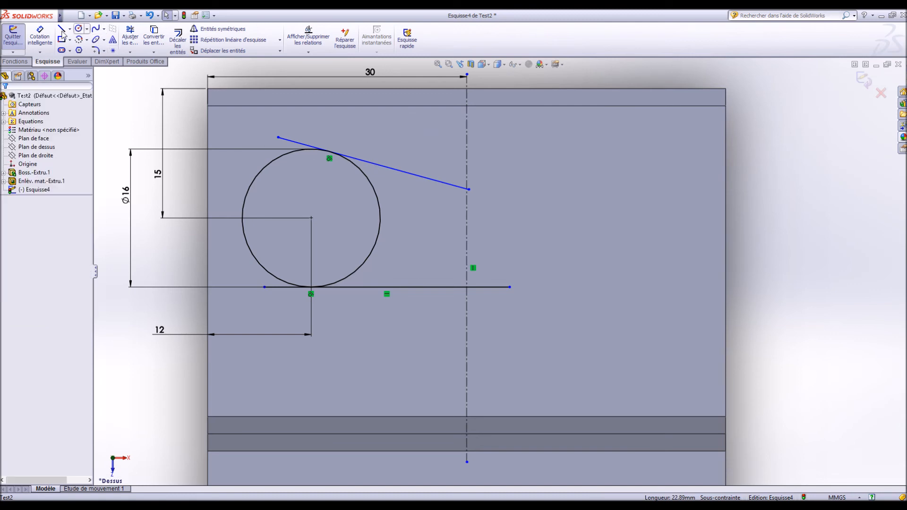
Dimension the angle between the oblique line and the part's upper edge as 15°
{"action": "left_click", "coordinate": [39, 37]}
{"action": "left_click", "coordinate": [407, 178]}
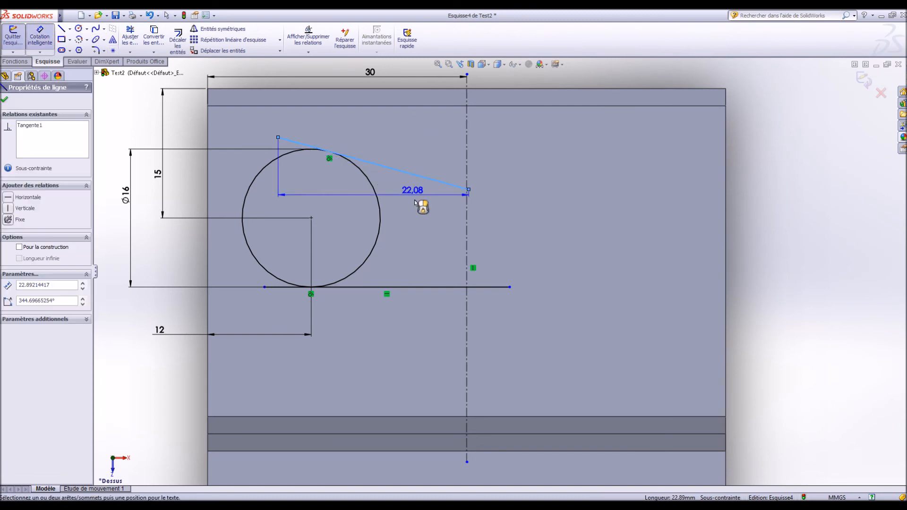
{"action": "left_click", "coordinate": [429, 89]}
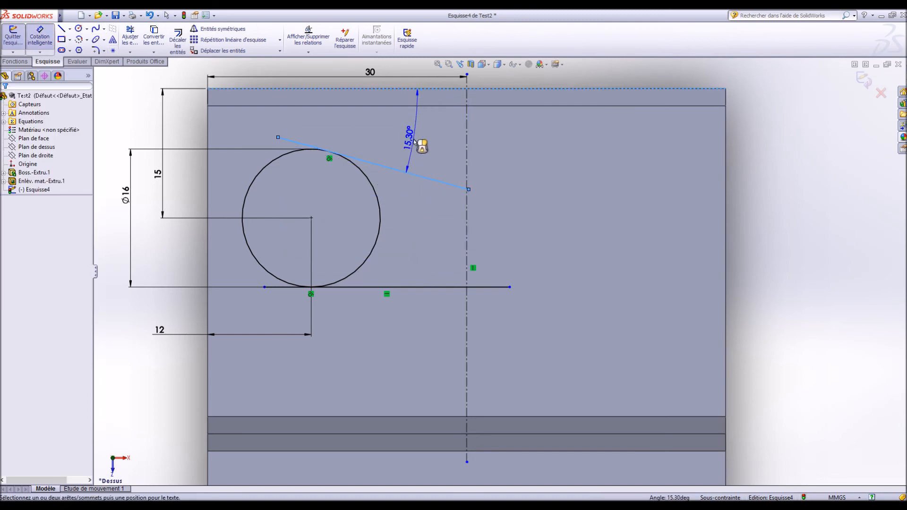
{"action": "left_click", "coordinate": [402, 139]}
{"action": "type", "text": "15"}
{"action": "key", "text": "Return"}
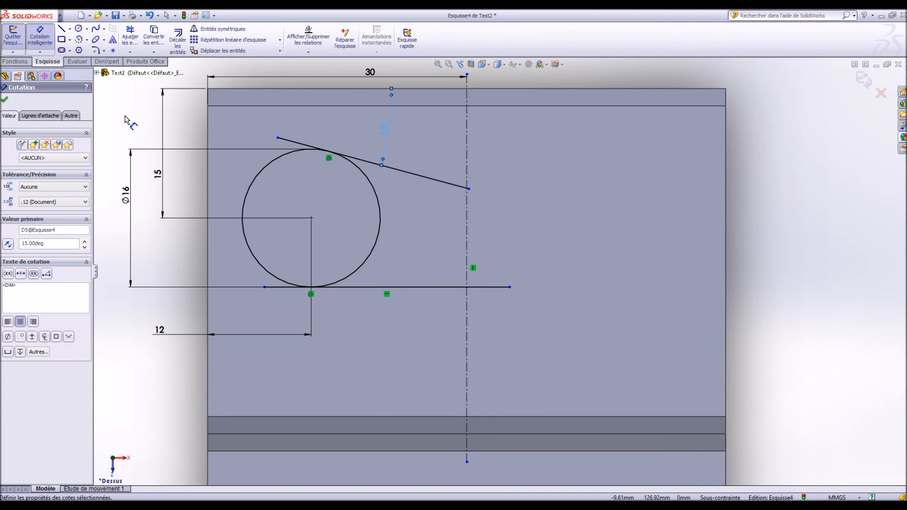
{"action": "key", "text": "Escape"}
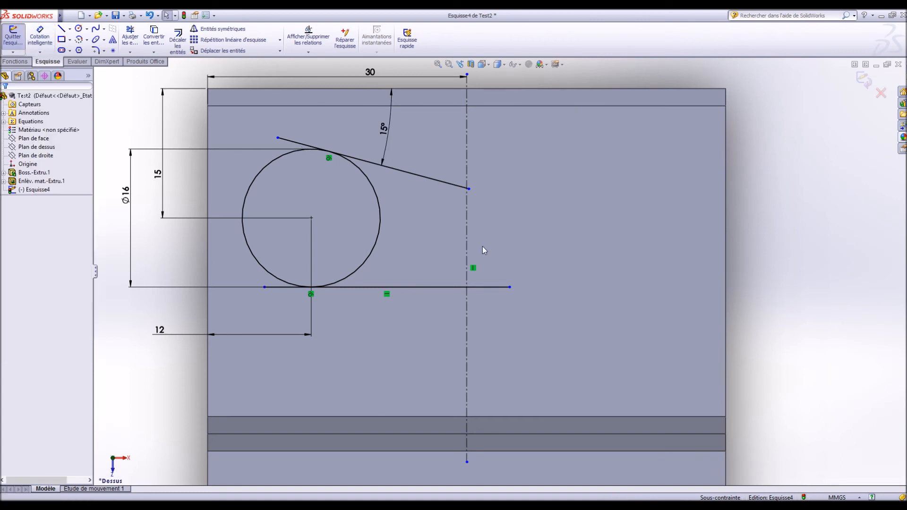
Trim to closest the line ends beyond the tangent points and the construction line, and the circle's inner arc
{"action": "left_click", "coordinate": [132, 42]}
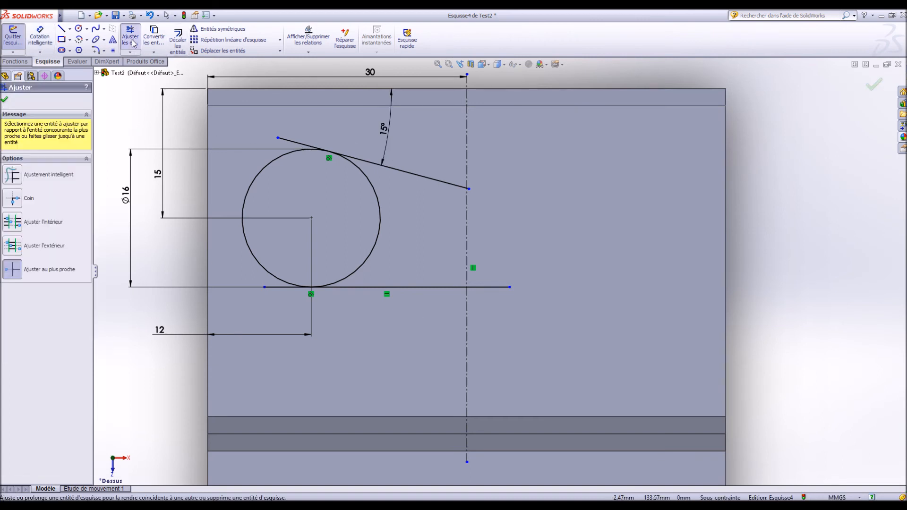
{"action": "left_click", "coordinate": [16, 274]}
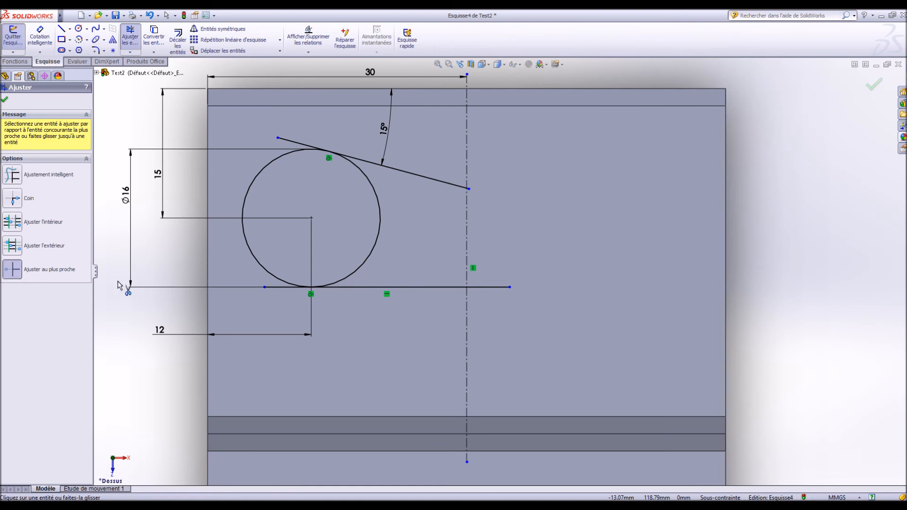
{"action": "left_click", "coordinate": [289, 287]}
{"action": "left_click", "coordinate": [354, 275]}
{"action": "left_click", "coordinate": [496, 287]}
{"action": "left_click", "coordinate": [468, 191]}
{"action": "left_click", "coordinate": [291, 141]}
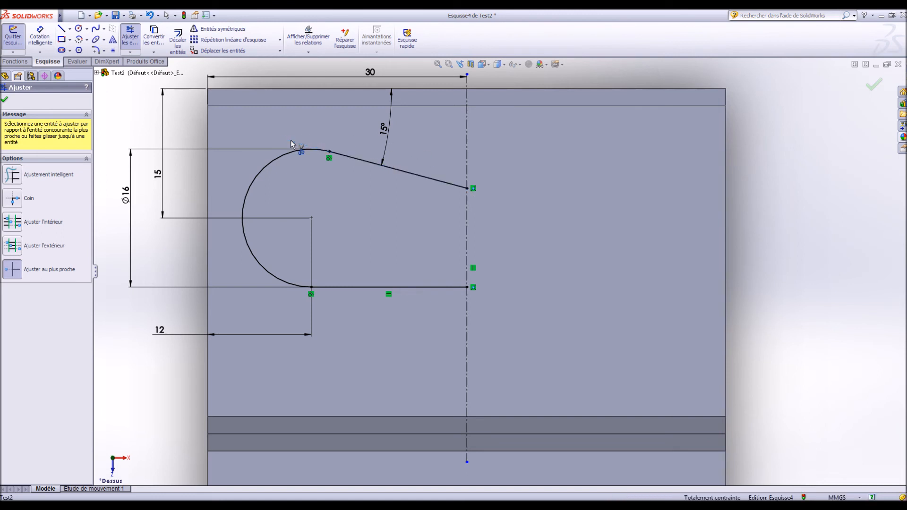
{"action": "key", "text": "Escape"}
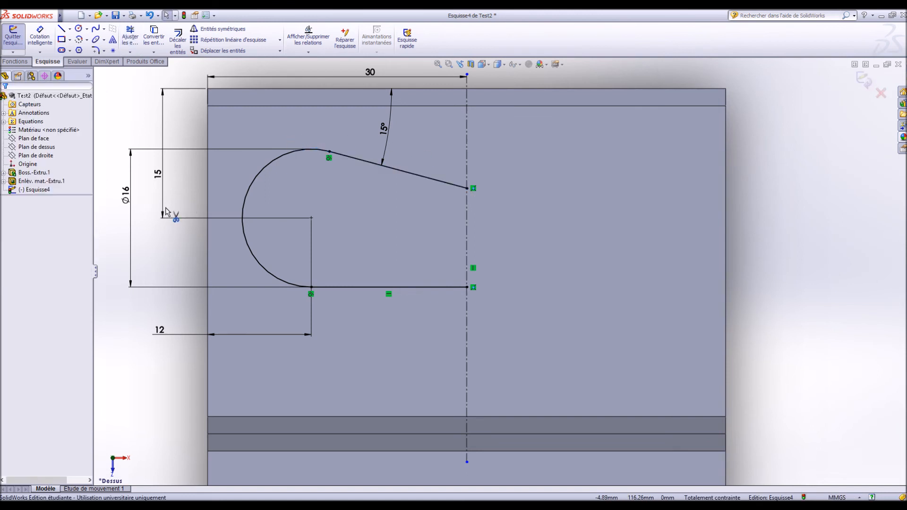
Mirror the oblique line, the arc and the horizontal line about the vertical centreline, keeping the originals
{"action": "left_click", "coordinate": [229, 31]}
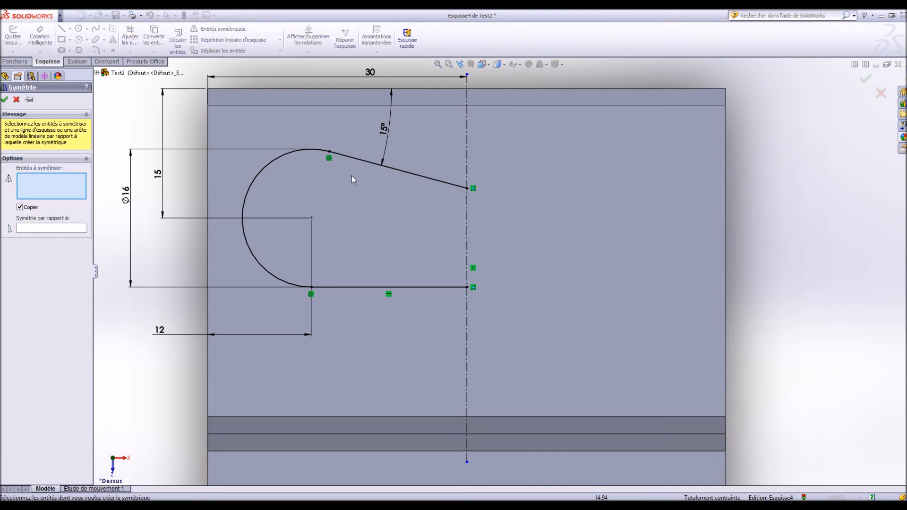
{"action": "left_click", "coordinate": [367, 162]}
{"action": "left_click", "coordinate": [294, 151]}
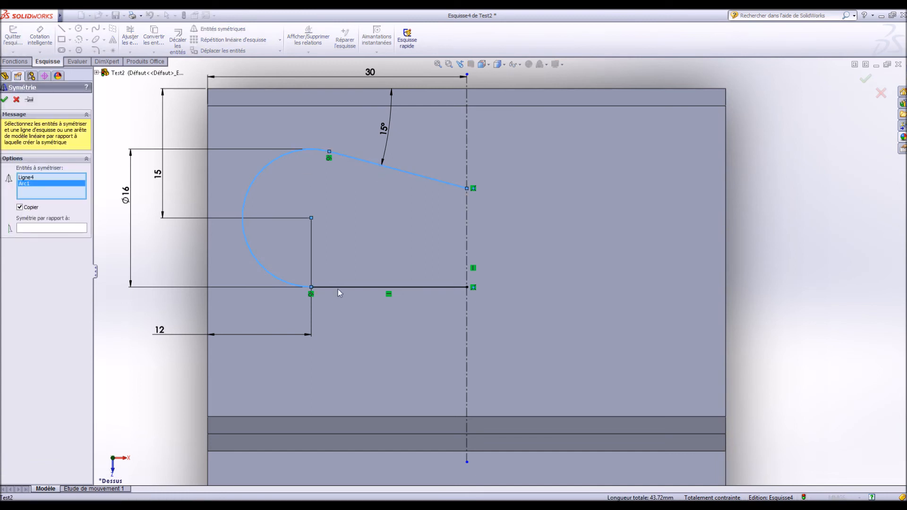
{"action": "left_click", "coordinate": [343, 288]}
{"action": "left_click", "coordinate": [44, 227]}
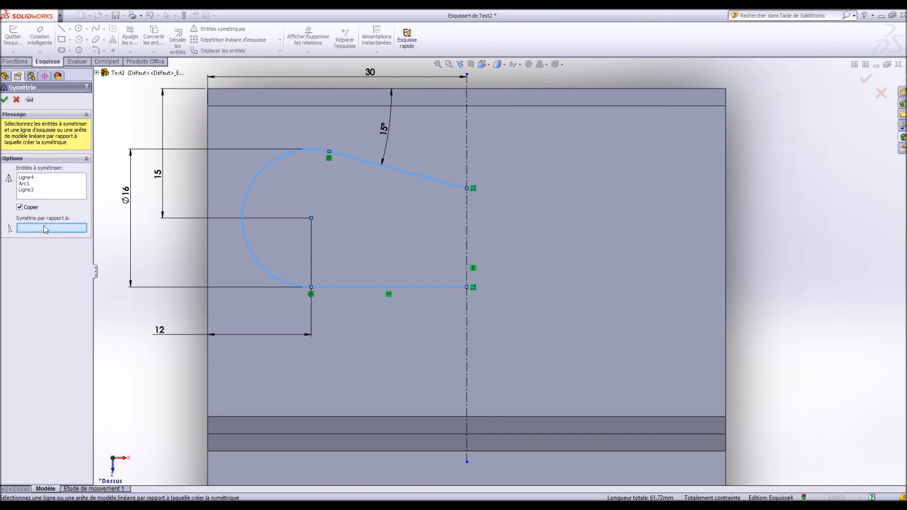
{"action": "left_click", "coordinate": [467, 165]}
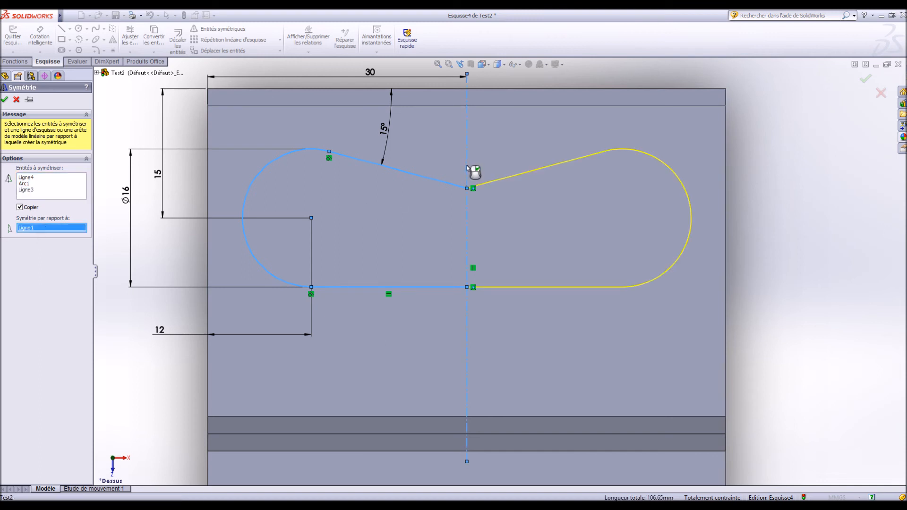
{"action": "left_click", "coordinate": [4, 100]}
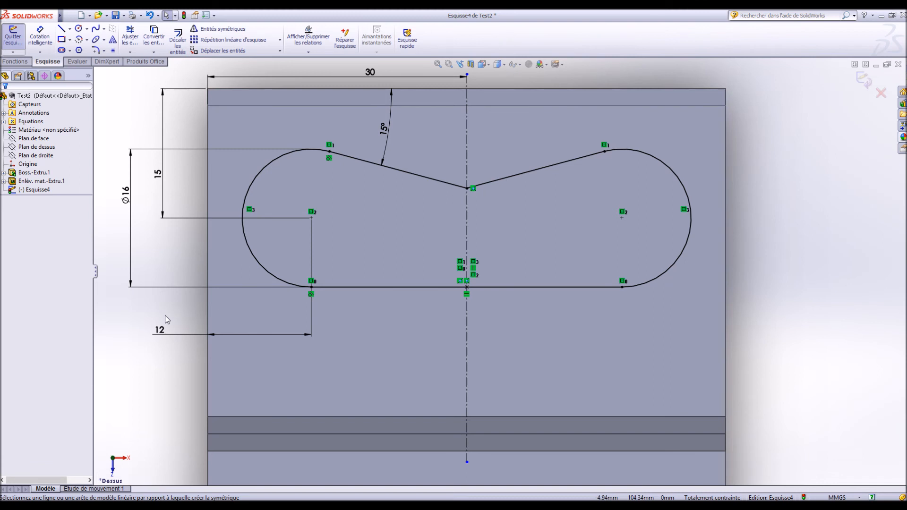
Set the distance between the left arc's centre and the part's left edge to 14 mm
{"action": "double_click", "coordinate": [162, 335]}
{"action": "type", "text": "14"}
{"action": "key", "text": "Return"}
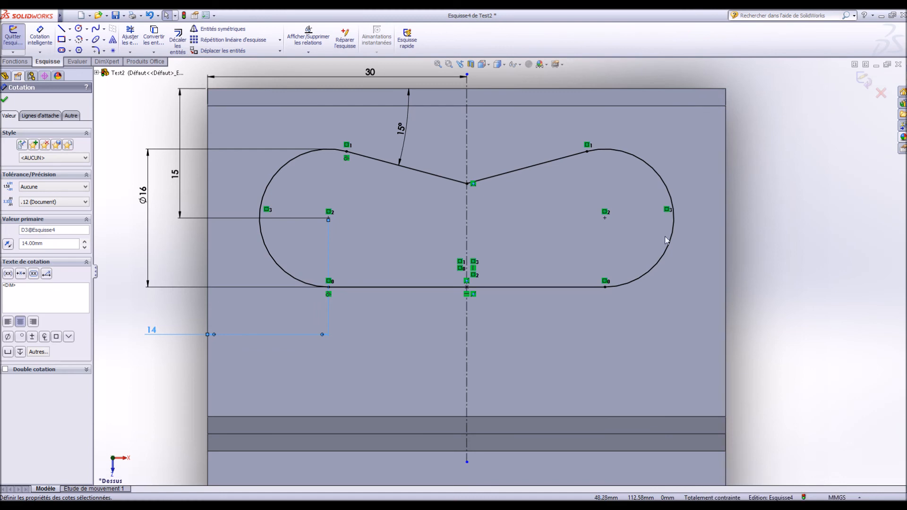
Cut-extrude the mirrored profile through all of the upper arm
{"action": "mouse_move", "coordinate": [542, 354]}
{"action": "middle_mouse_down"}
{"action": "mouse_move", "coordinate": [524, 222]}
{"action": "mouse_move", "coordinate": [472, 198]}
{"action": "middle_mouse_up"}
{"action": "left_click", "coordinate": [18, 62]}
{"action": "left_click", "coordinate": [162, 48]}
{"action": "left_click", "coordinate": [52, 155]}
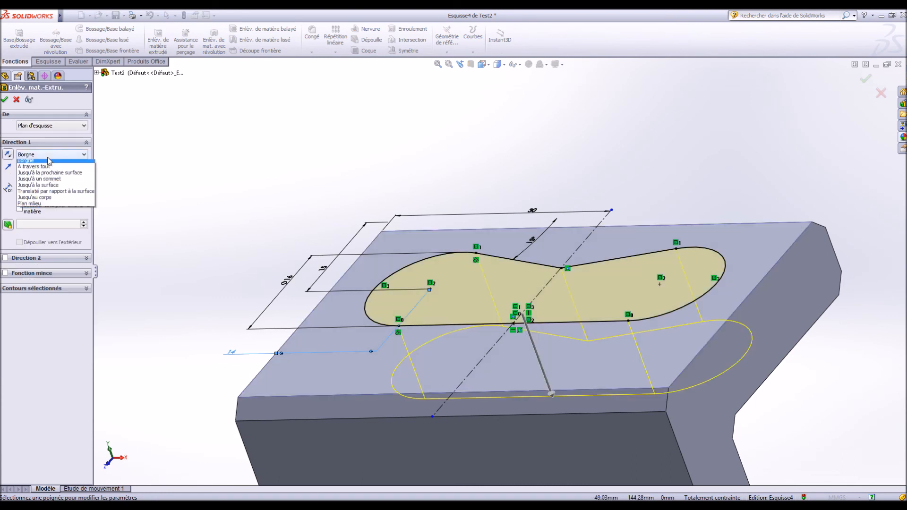
{"action": "left_click", "coordinate": [42, 167]}
{"action": "left_click", "coordinate": [5, 100]}
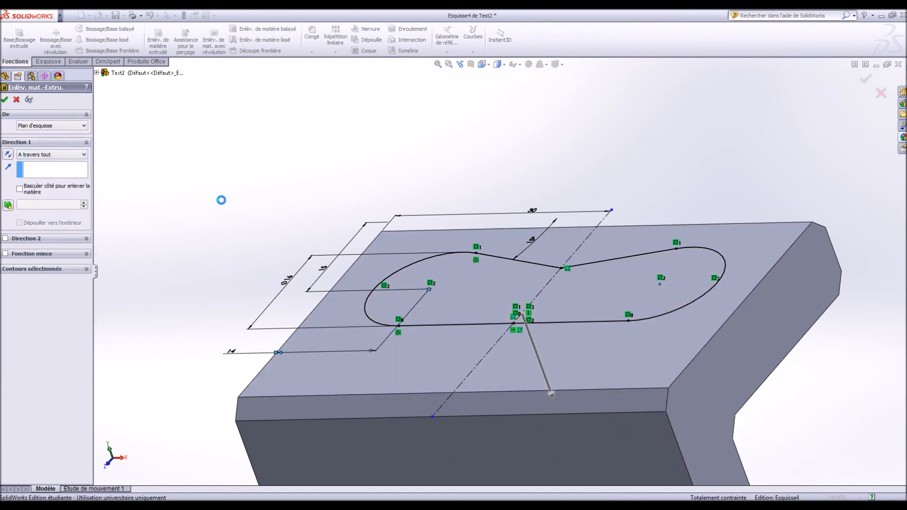
{"action": "middle_click_drag", "start_coordinate": [260, 236], "coordinate": [286, 297]}
{"action": "scroll", "coordinate": [289, 300], "scroll_direction": "up", "scroll_amount": 5}
{"action": "scroll", "coordinate": [510, 335], "scroll_direction": "down", "scroll_amount": 5}
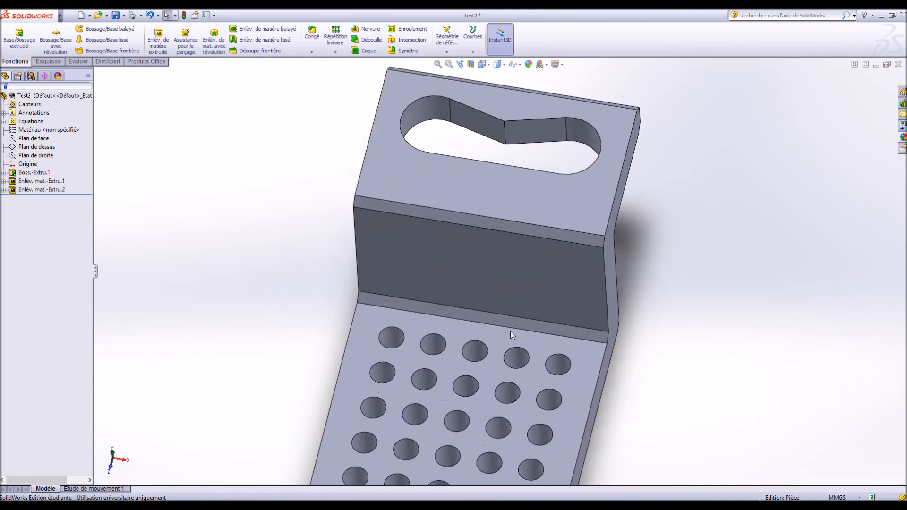
{"action": "scroll", "coordinate": [501, 174], "scroll_direction": "up", "scroll_amount": 4}
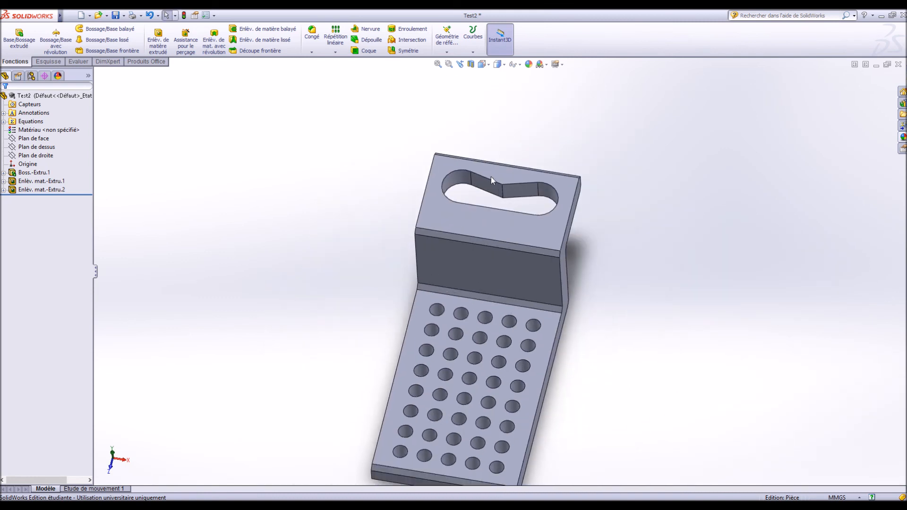
Sketch a rectangle about 0.65 mm per side on the part's upper face, between the rounded opening and the bend
{"action": "scroll", "coordinate": [494, 178], "scroll_direction": "down", "scroll_amount": 6}
{"action": "left_click", "coordinate": [477, 317]}
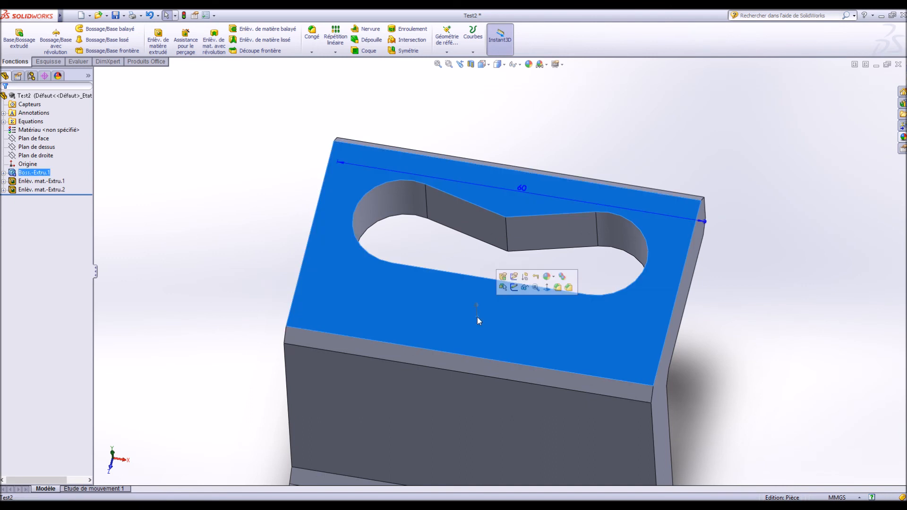
{"action": "left_click", "coordinate": [547, 287]}
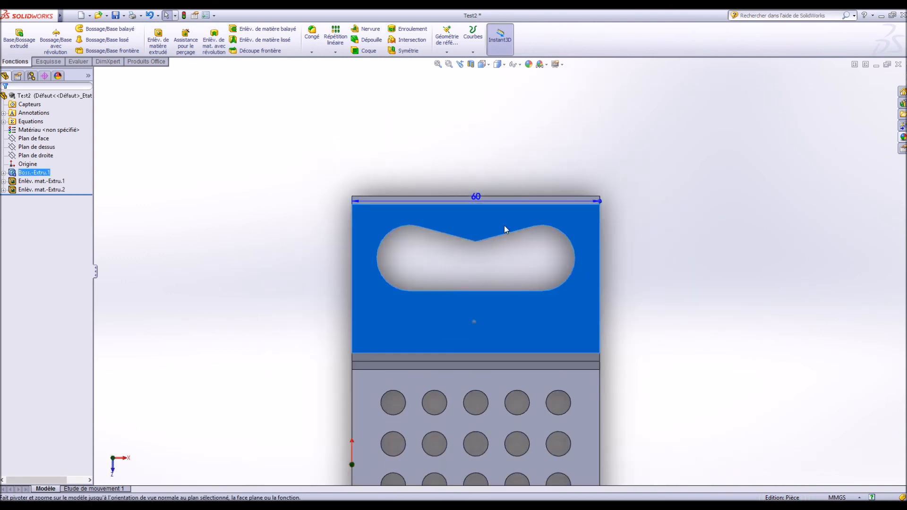
{"action": "scroll", "coordinate": [463, 307], "scroll_direction": "down", "scroll_amount": 4}
{"action": "left_click", "coordinate": [49, 61]}
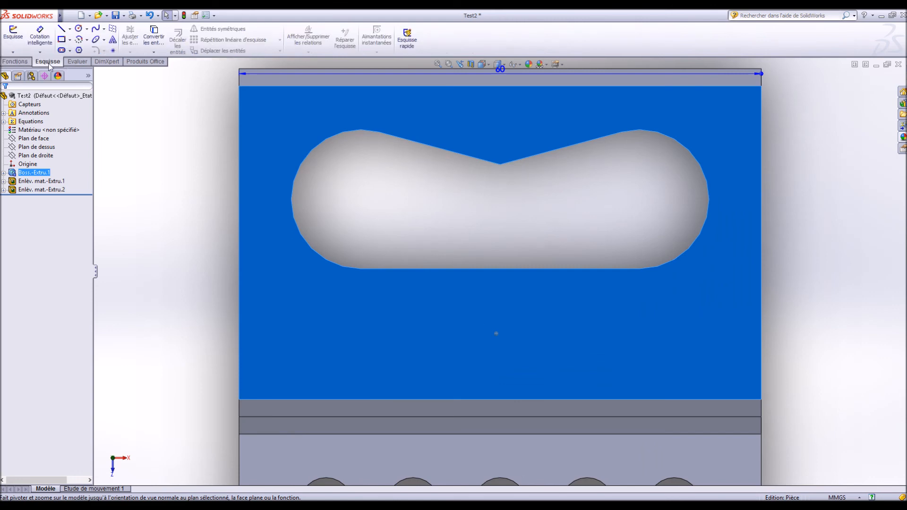
{"action": "left_click", "coordinate": [63, 40]}
{"action": "left_click", "coordinate": [449, 311]}
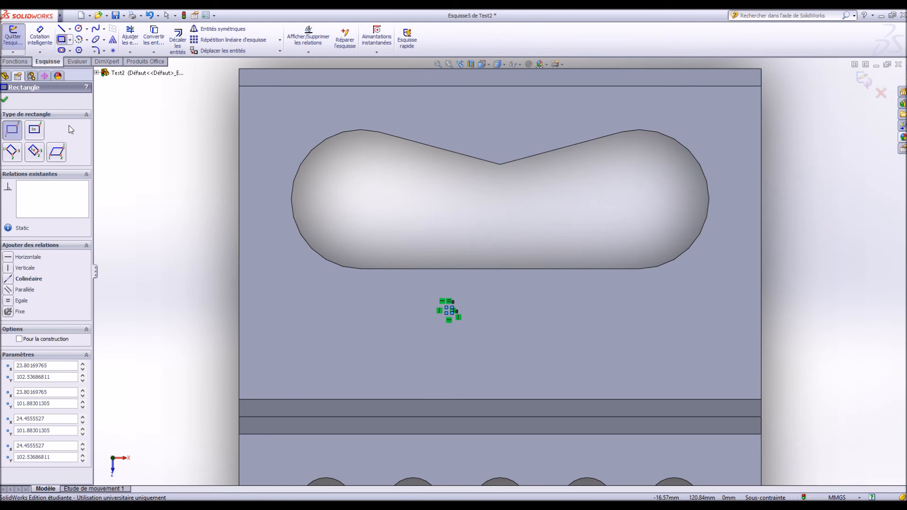
Dimension the rectangle's width as 20 mm
{"action": "left_click", "coordinate": [36, 39]}
{"action": "scroll", "coordinate": [437, 330], "scroll_direction": "down", "scroll_amount": 4}
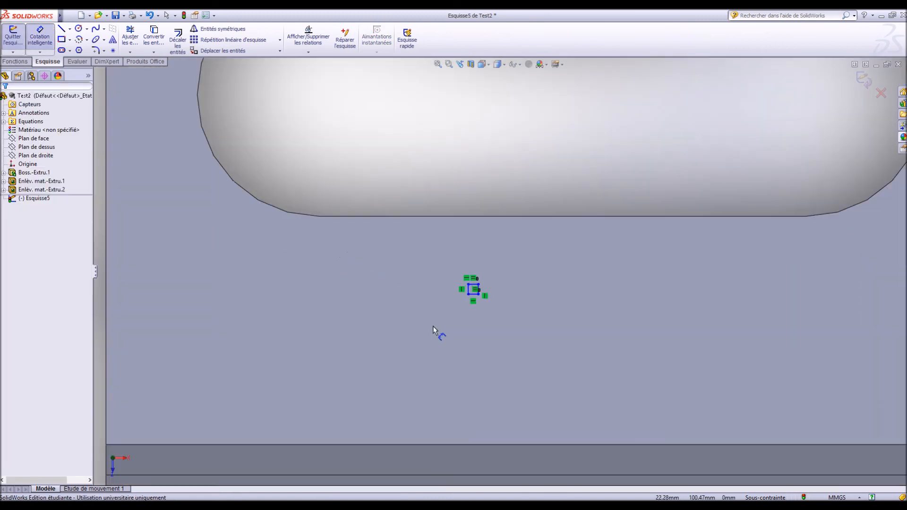
{"action": "left_click", "coordinate": [473, 284]}
{"action": "scroll", "coordinate": [473, 285], "scroll_direction": "up", "scroll_amount": 4}
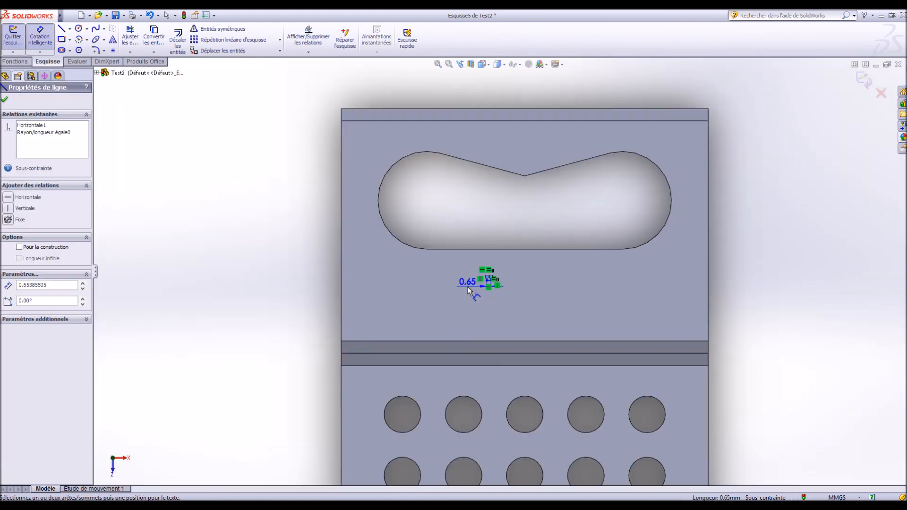
{"action": "left_click", "coordinate": [476, 97]}
{"action": "type", "text": "20"}
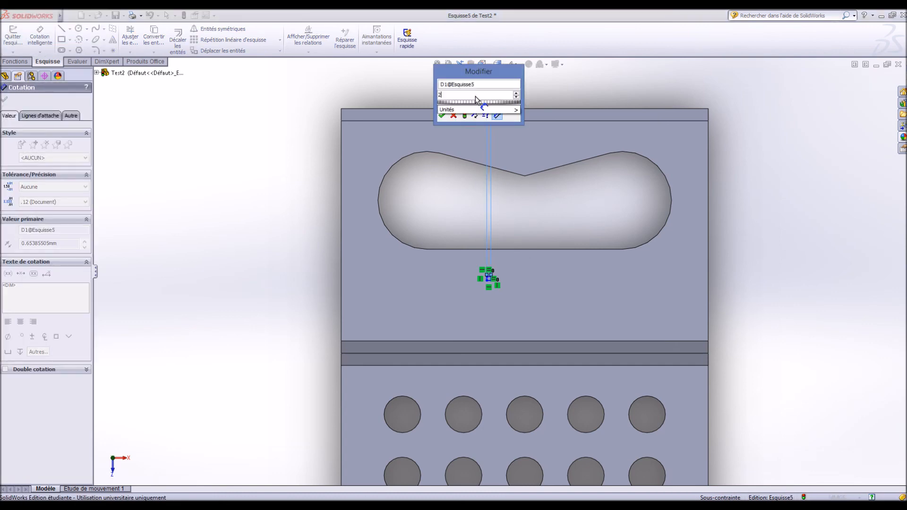
{"action": "key", "text": "Return"}
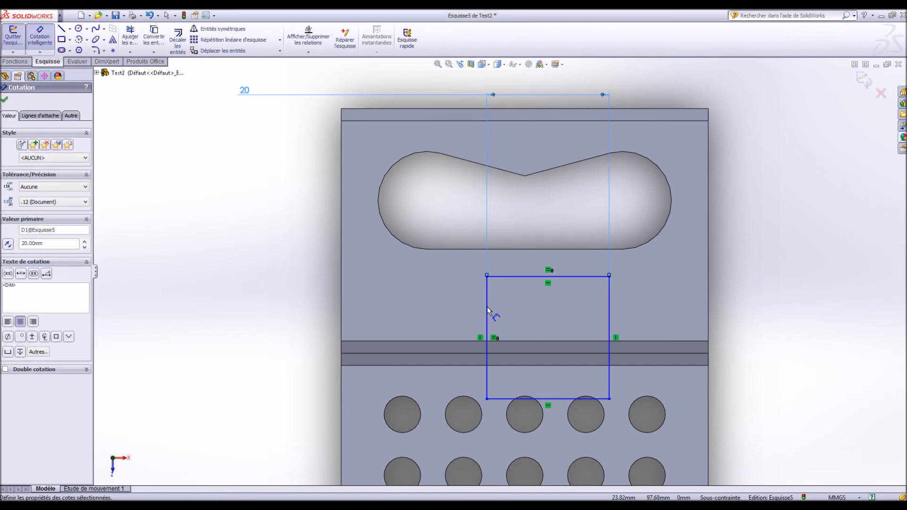
Dimension the rectangle's left side 20 mm from the part's left edge
{"action": "left_click", "coordinate": [487, 312]}
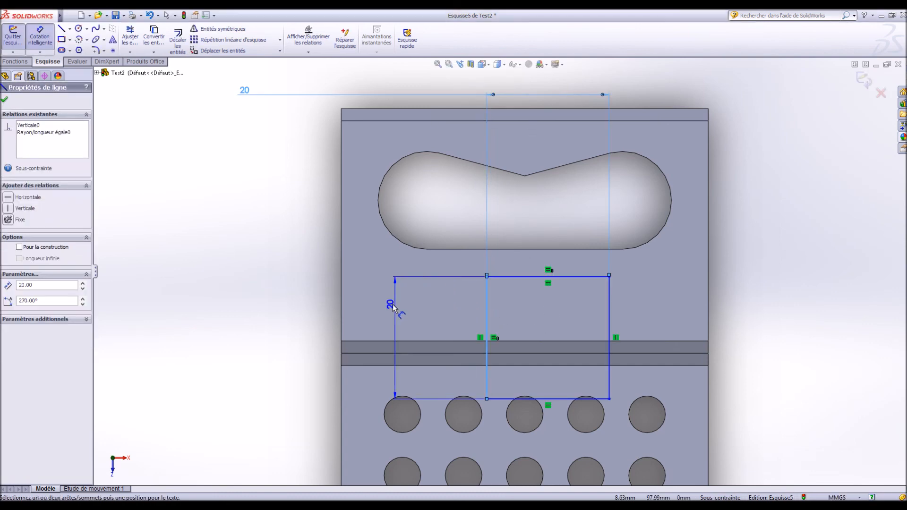
{"action": "left_click", "coordinate": [342, 296]}
{"action": "left_click", "coordinate": [242, 265]}
{"action": "type", "text": "2"}
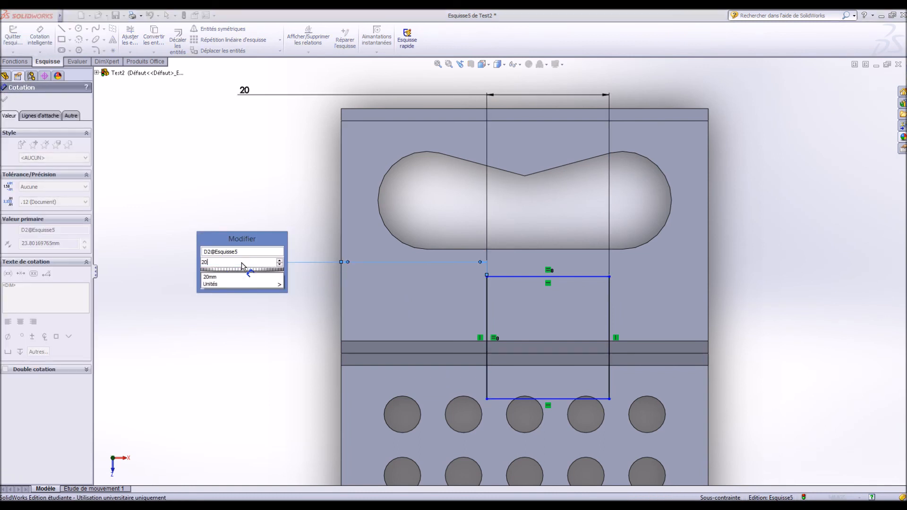
{"action": "type", "text": "0"}
{"action": "key", "text": "Return"}
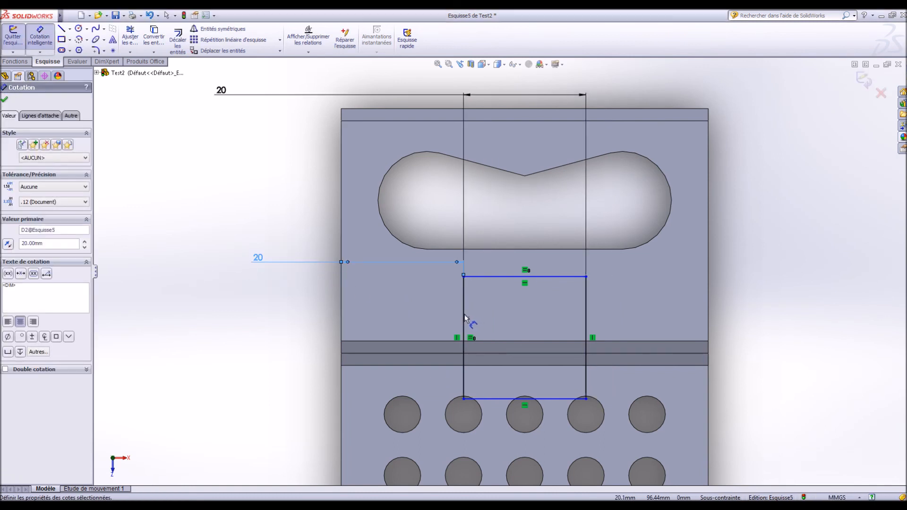
{"action": "left_click", "coordinate": [465, 315]}
{"action": "left_click", "coordinate": [264, 310]}
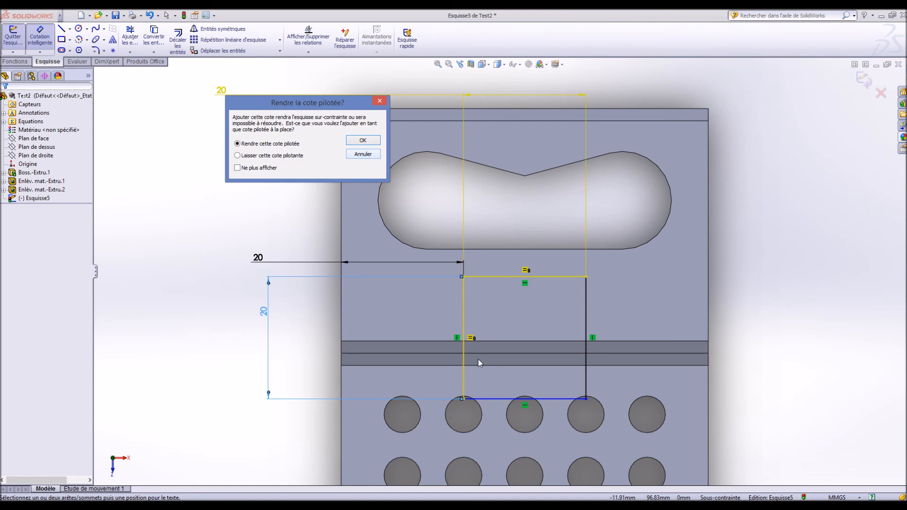
{"action": "left_click", "coordinate": [378, 156]}
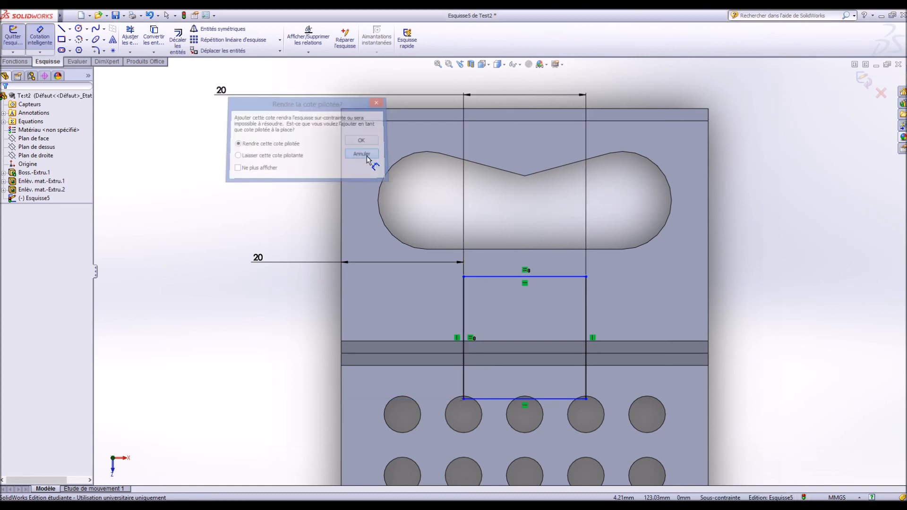
{"action": "key", "text": "Escape"}
Delete the equal relation between the rectangle's sides and dimension its height as 4 mm
{"action": "left_click", "coordinate": [471, 338]}
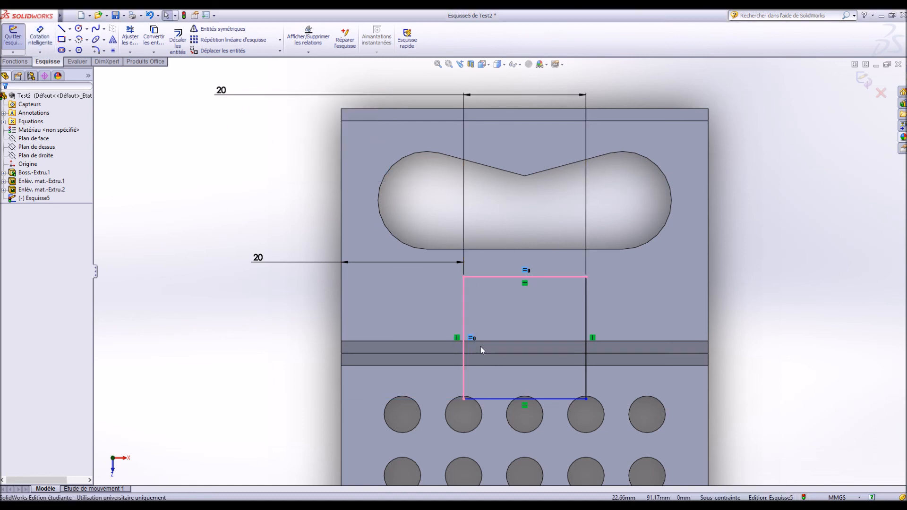
{"action": "key", "text": "Delete"}
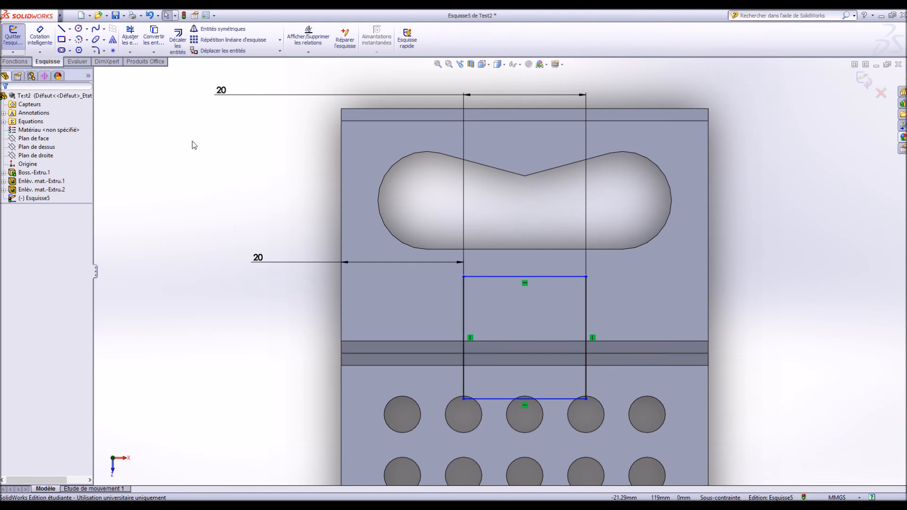
{"action": "left_click", "coordinate": [40, 37]}
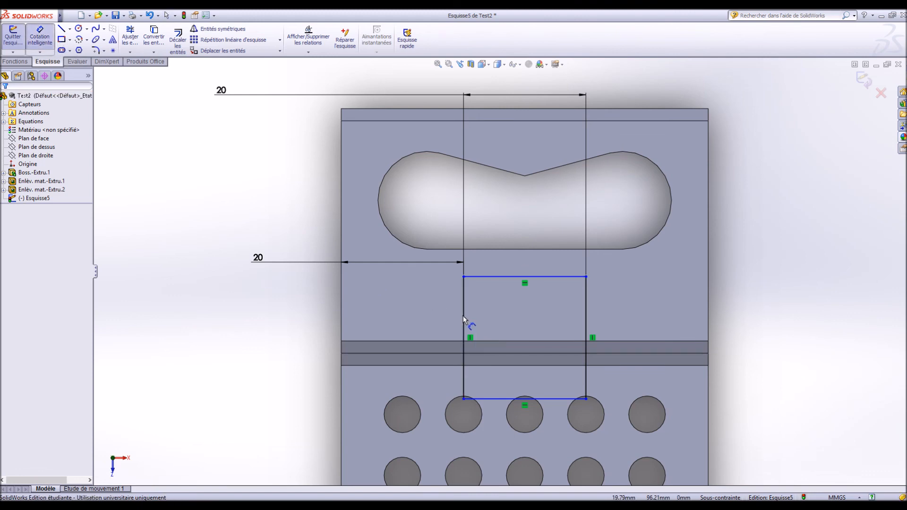
{"action": "left_click", "coordinate": [463, 319]}
{"action": "left_click", "coordinate": [264, 307]}
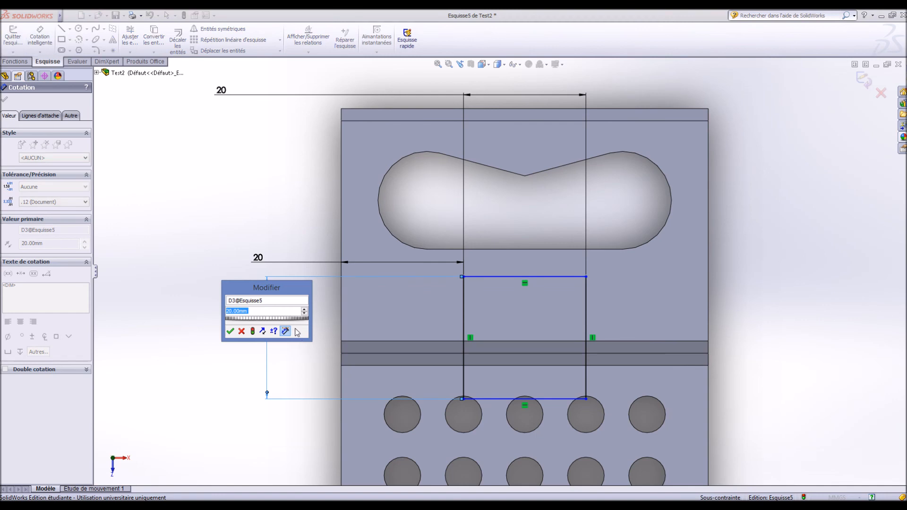
{"action": "type", "text": "4"}
{"action": "key", "text": "Return"}
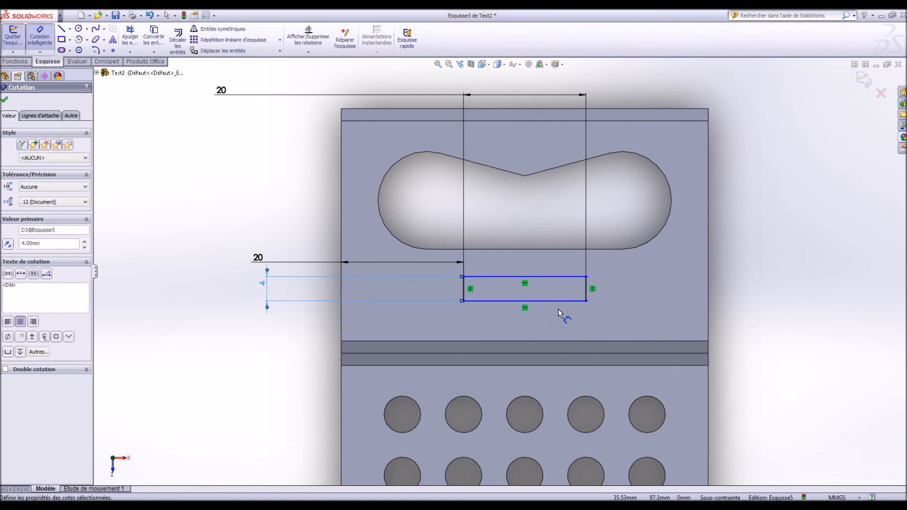
Dimension the rectangle's upper side 28 mm from the part's upper edge
{"action": "left_click", "coordinate": [548, 278]}
{"action": "left_click", "coordinate": [638, 110]}
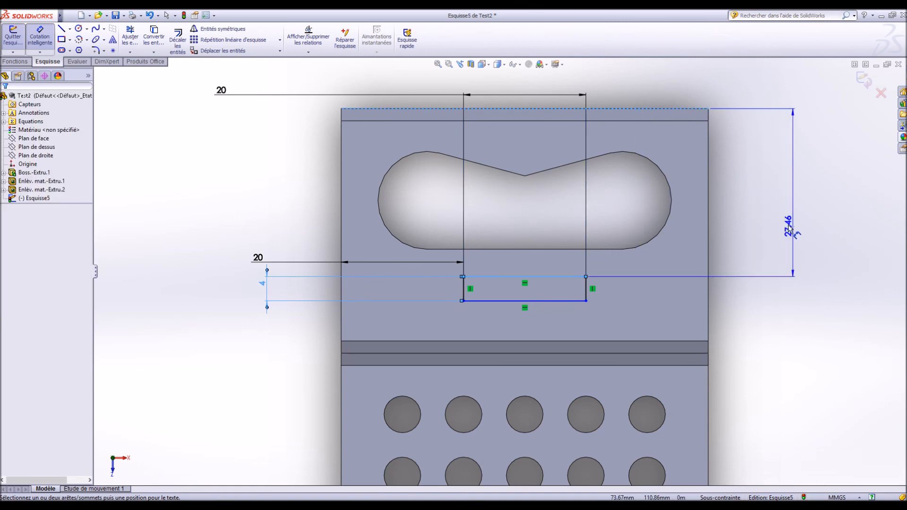
{"action": "left_click", "coordinate": [777, 217]}
{"action": "type", "text": "28"}
{"action": "key", "text": "Return"}
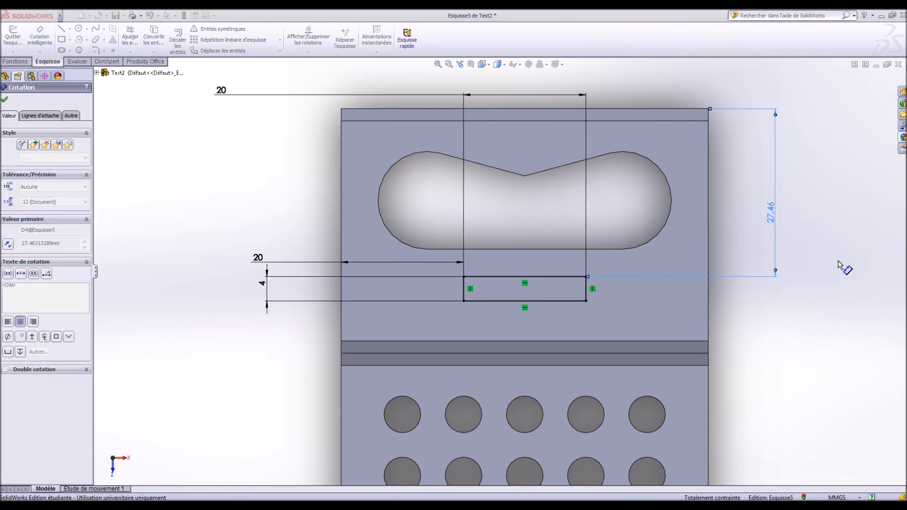
Extrude the rectangle 10 mm upward from the upper face as a blind boss merged with the part
{"action": "middle_click_drag", "start_coordinate": [813, 314], "coordinate": [790, 263]}
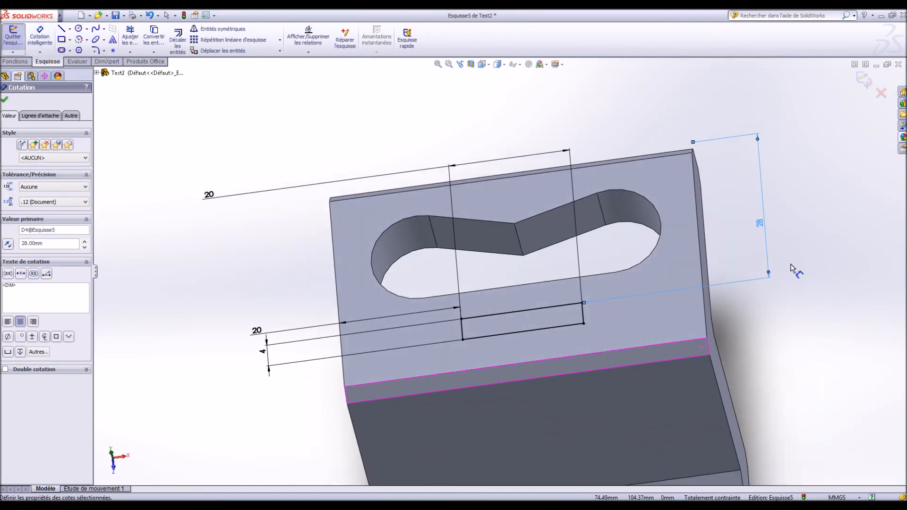
{"action": "left_click", "coordinate": [15, 61]}
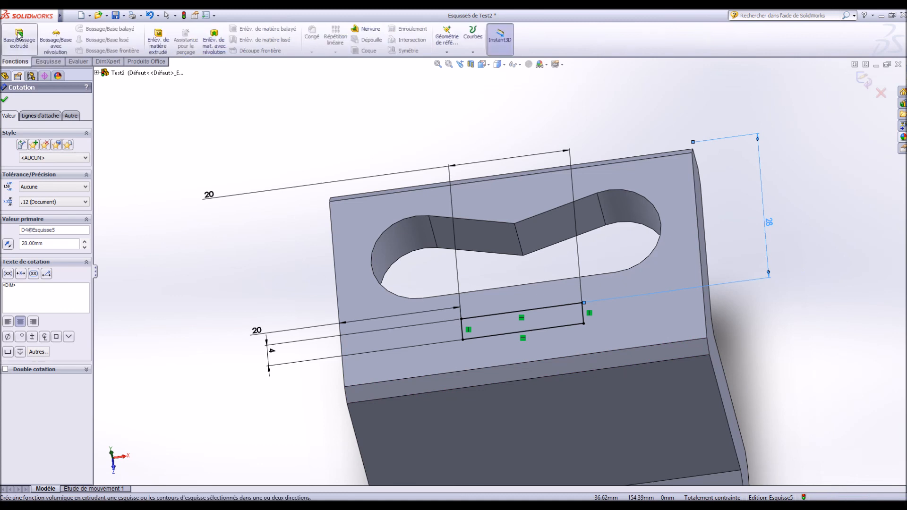
{"action": "left_click", "coordinate": [19, 35]}
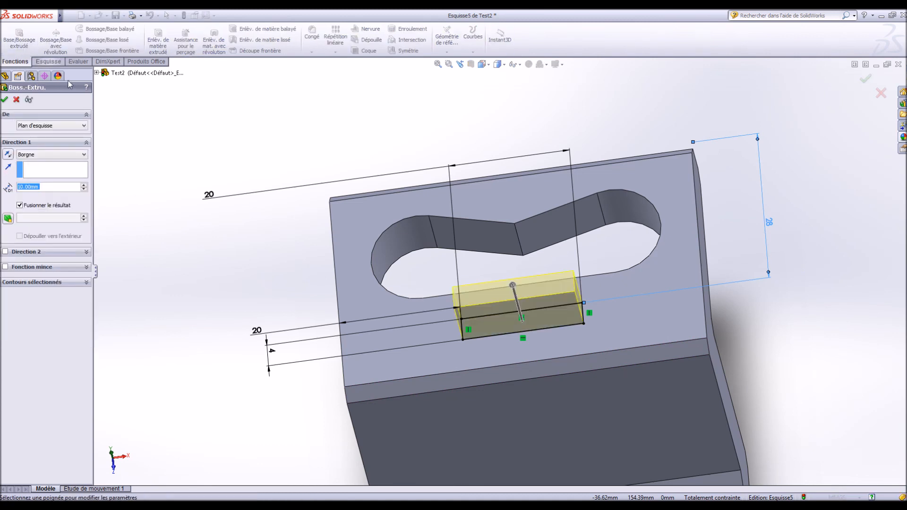
{"action": "middle_click_drag", "start_coordinate": [173, 220], "coordinate": [188, 183]}
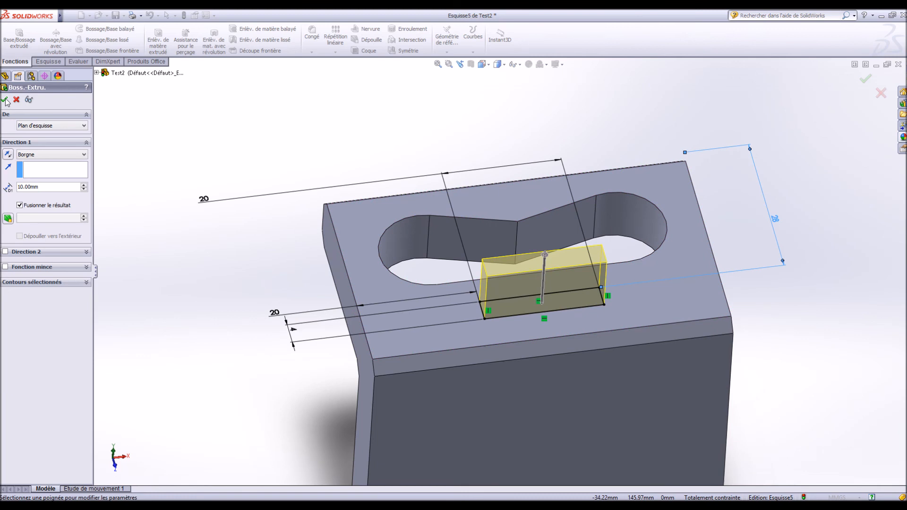
{"action": "left_click", "coordinate": [5, 100]}
{"action": "middle_click_drag", "start_coordinate": [812, 359], "coordinate": [779, 347]}
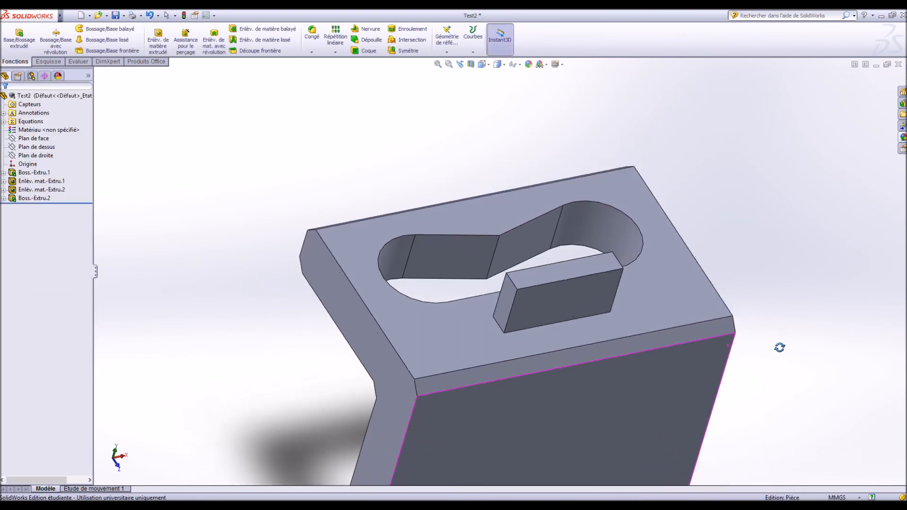
Fillet the edges of the raised rectangular boss's upper face with a constant radius of 2 mm
{"action": "left_click", "coordinate": [312, 37]}
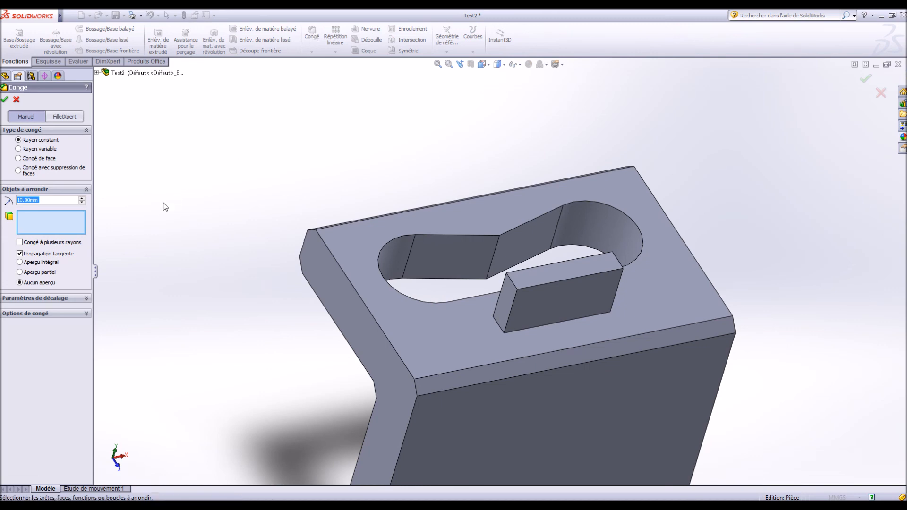
{"action": "scroll", "coordinate": [571, 281], "scroll_direction": "up", "scroll_amount": 2}
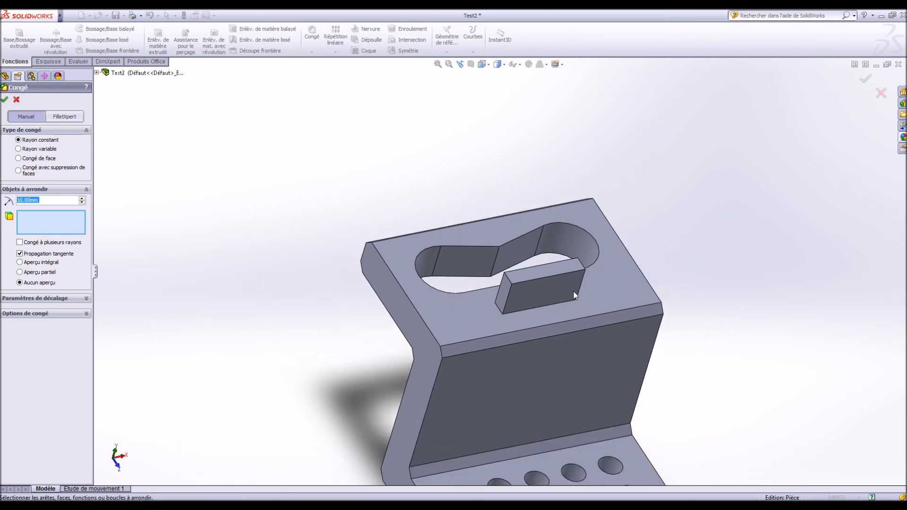
{"action": "scroll", "coordinate": [550, 268], "scroll_direction": "down", "scroll_amount": 8}
{"action": "left_click", "coordinate": [431, 221]}
{"action": "scroll", "coordinate": [431, 220], "scroll_direction": "up", "scroll_amount": 3}
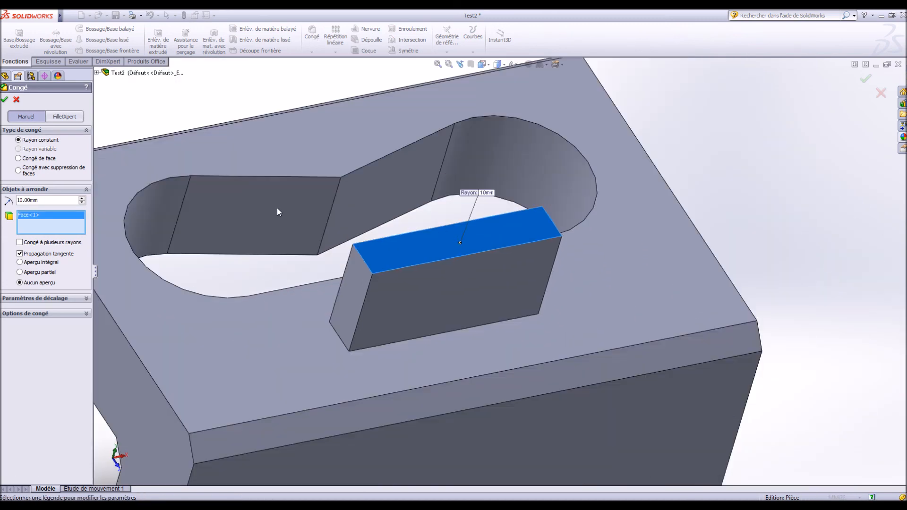
{"action": "left_click", "coordinate": [5, 99]}
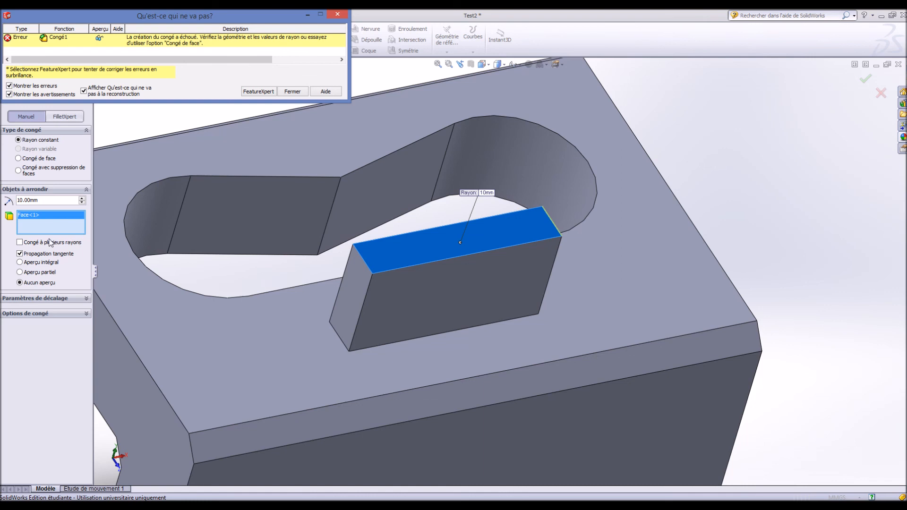
{"action": "left_click", "coordinate": [292, 91]}
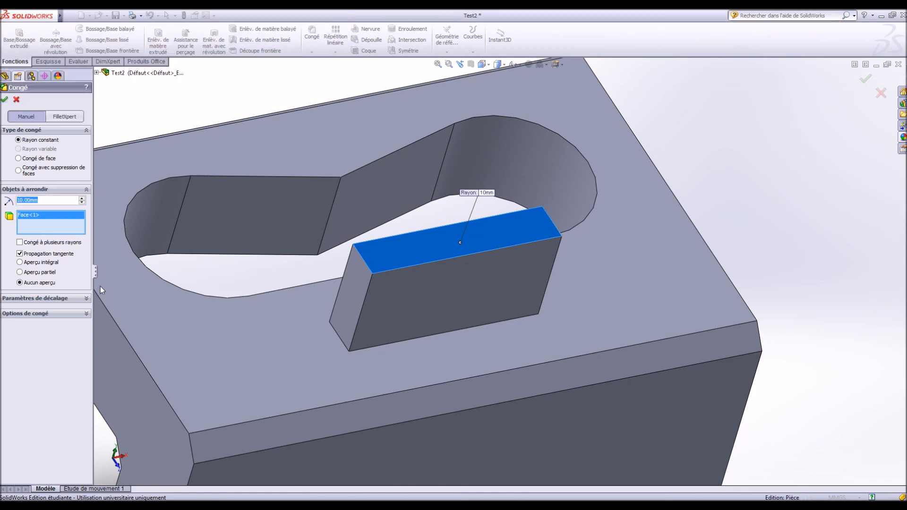
{"action": "type", "text": "2"}
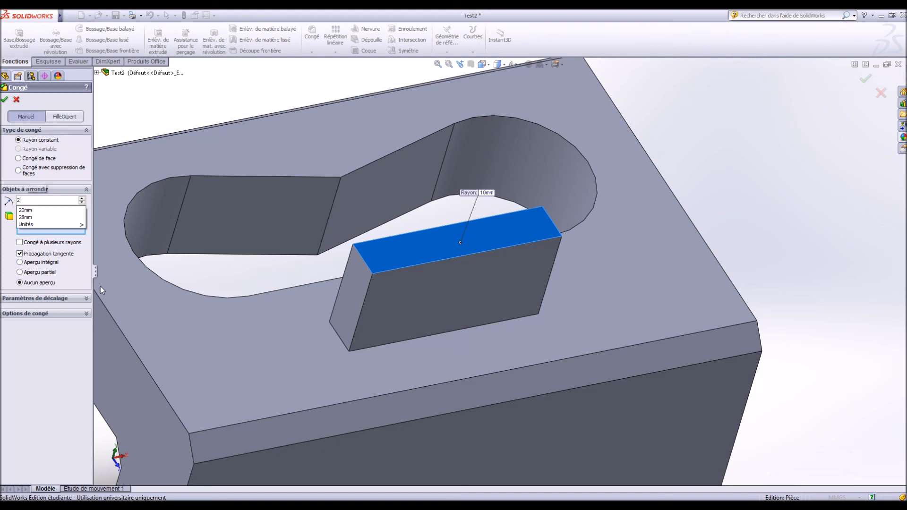
{"action": "key", "text": "Return"}
{"action": "left_click", "coordinate": [5, 100]}
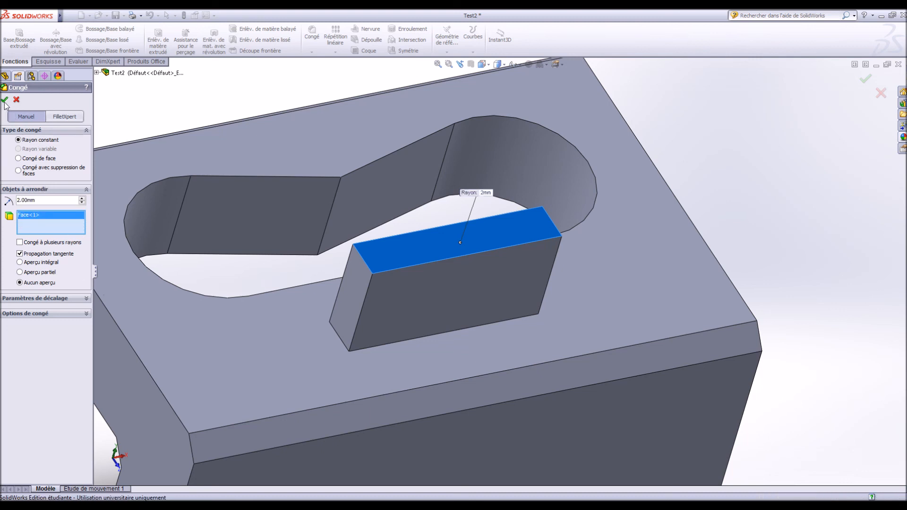
Edit the raised boss's extrusion and set its depth to 3 mm
{"action": "middle_click_drag", "start_coordinate": [483, 218], "coordinate": [404, 282]}
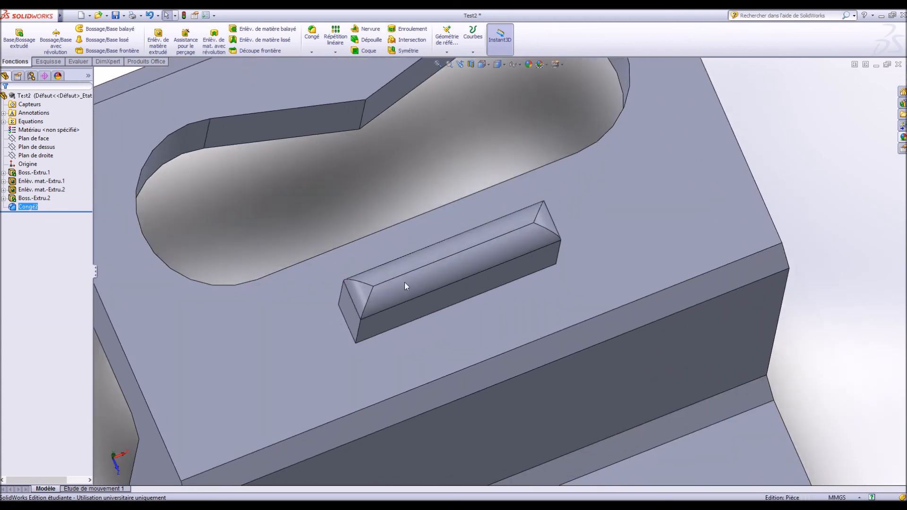
{"action": "mouse_move", "coordinate": [371, 324]}
{"action": "middle_mouse_down"}
{"action": "mouse_move", "coordinate": [367, 204]}
{"action": "mouse_move", "coordinate": [413, 224]}
{"action": "mouse_move", "coordinate": [392, 235]}
{"action": "mouse_move", "coordinate": [378, 212]}
{"action": "mouse_move", "coordinate": [358, 330]}
{"action": "middle_mouse_up"}
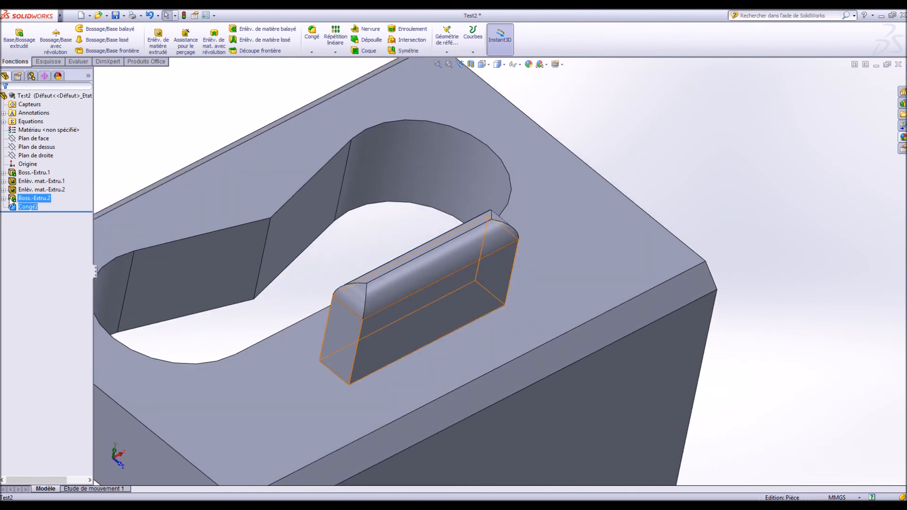
{"action": "left_click", "coordinate": [28, 198]}
{"action": "left_click", "coordinate": [21, 176]}
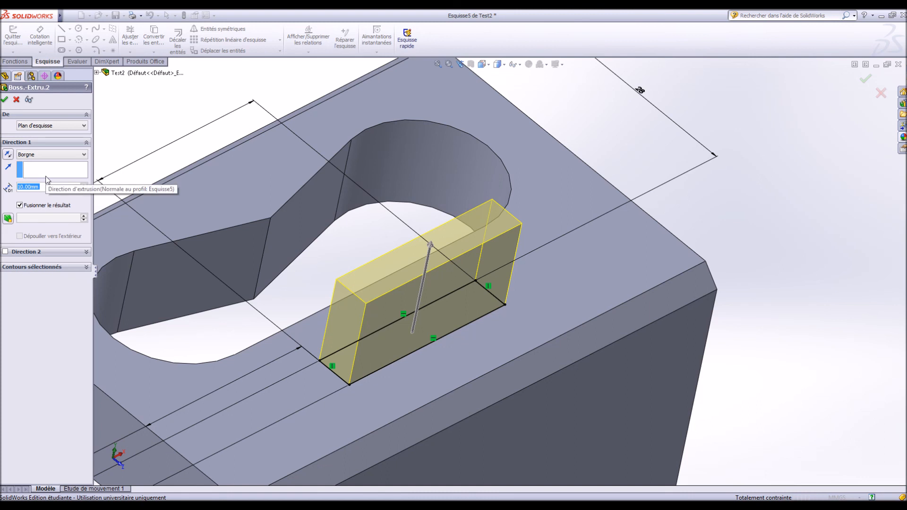
{"action": "type", "text": "3"}
{"action": "key", "text": "Return"}
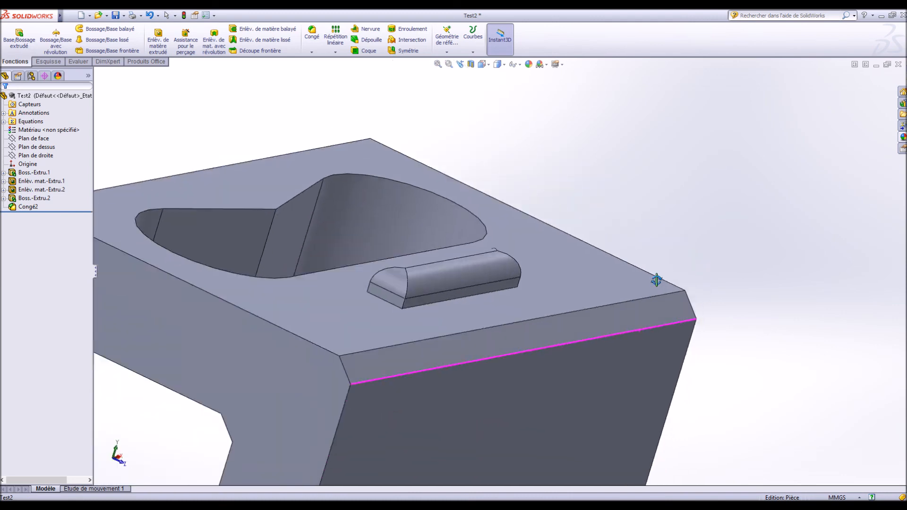
Examine the whole part from several angles, checking the rounded boss, the cutout and the hole pattern
{"action": "middle_click_drag", "start_coordinate": [657, 280], "coordinate": [544, 348]}
{"action": "scroll", "coordinate": [544, 346], "scroll_direction": "up", "scroll_amount": 10}
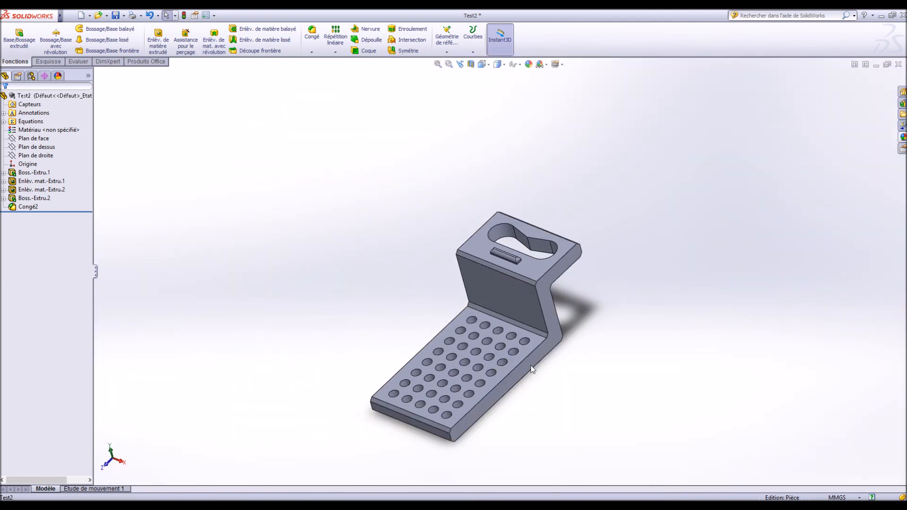
{"action": "scroll", "coordinate": [484, 410], "scroll_direction": "down", "scroll_amount": 3}
{"action": "scroll", "coordinate": [492, 404], "scroll_direction": "up", "scroll_amount": 2}
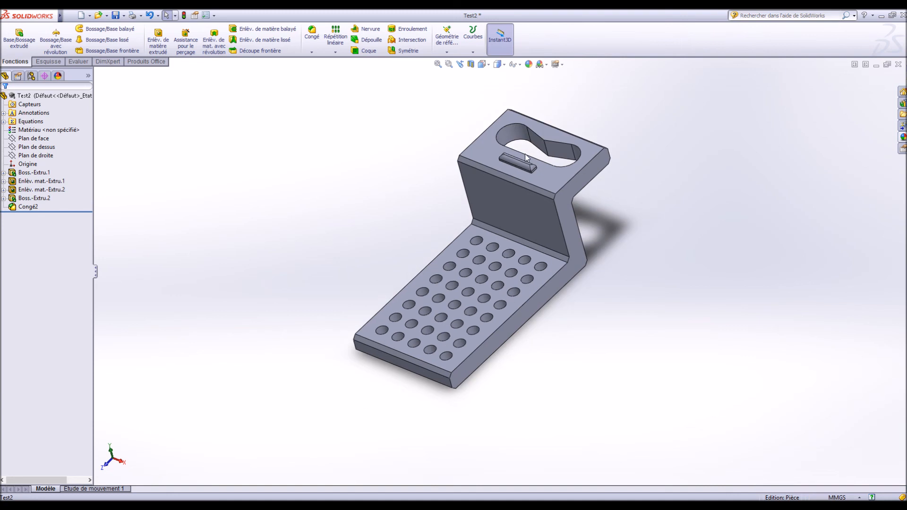
{"action": "middle_click_drag", "start_coordinate": [460, 310], "coordinate": [449, 284]}
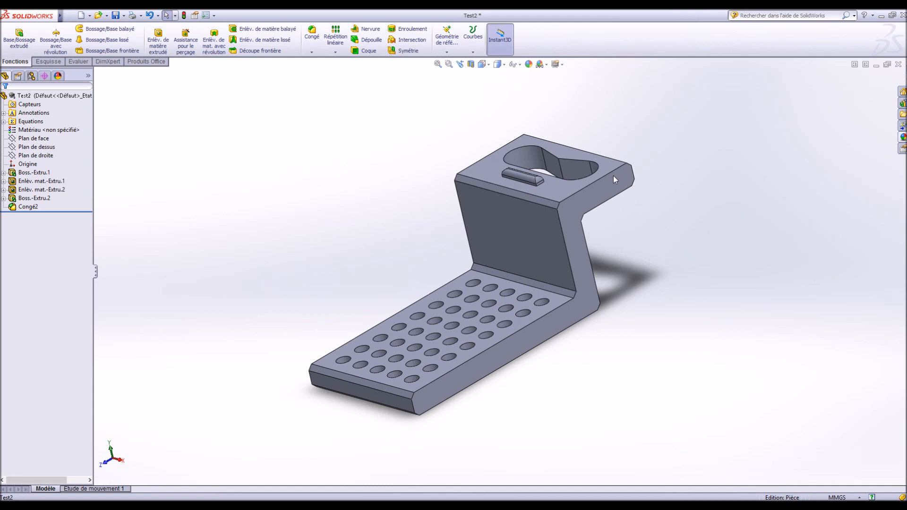
{"action": "middle_click_drag", "start_coordinate": [503, 294], "coordinate": [526, 300]}
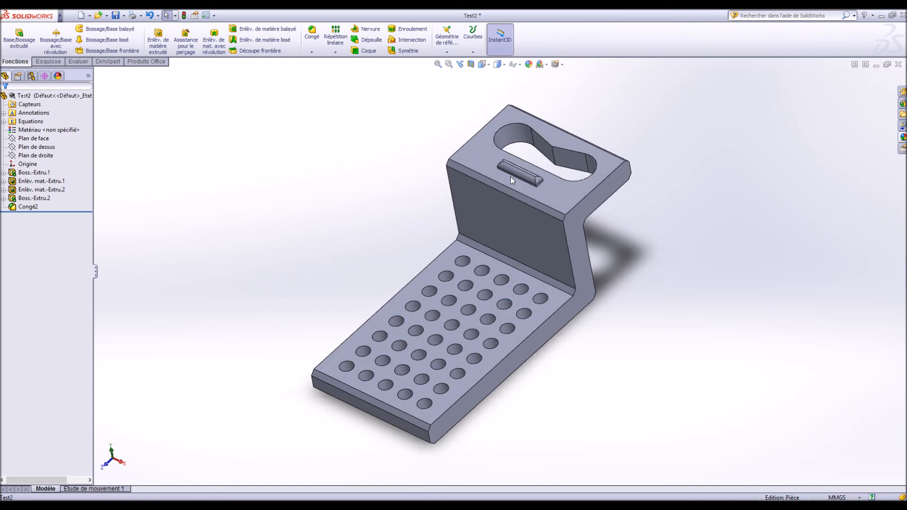
{"action": "left_click", "coordinate": [515, 164]}
{"action": "left_click", "coordinate": [466, 322]}
{"action": "left_click", "coordinate": [653, 337]}
{"action": "middle_click_drag", "start_coordinate": [653, 340], "coordinate": [613, 338]}
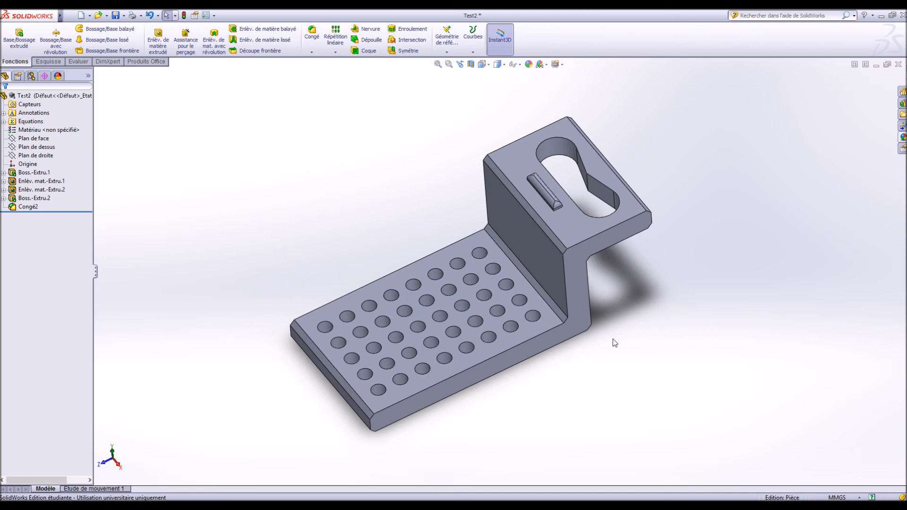